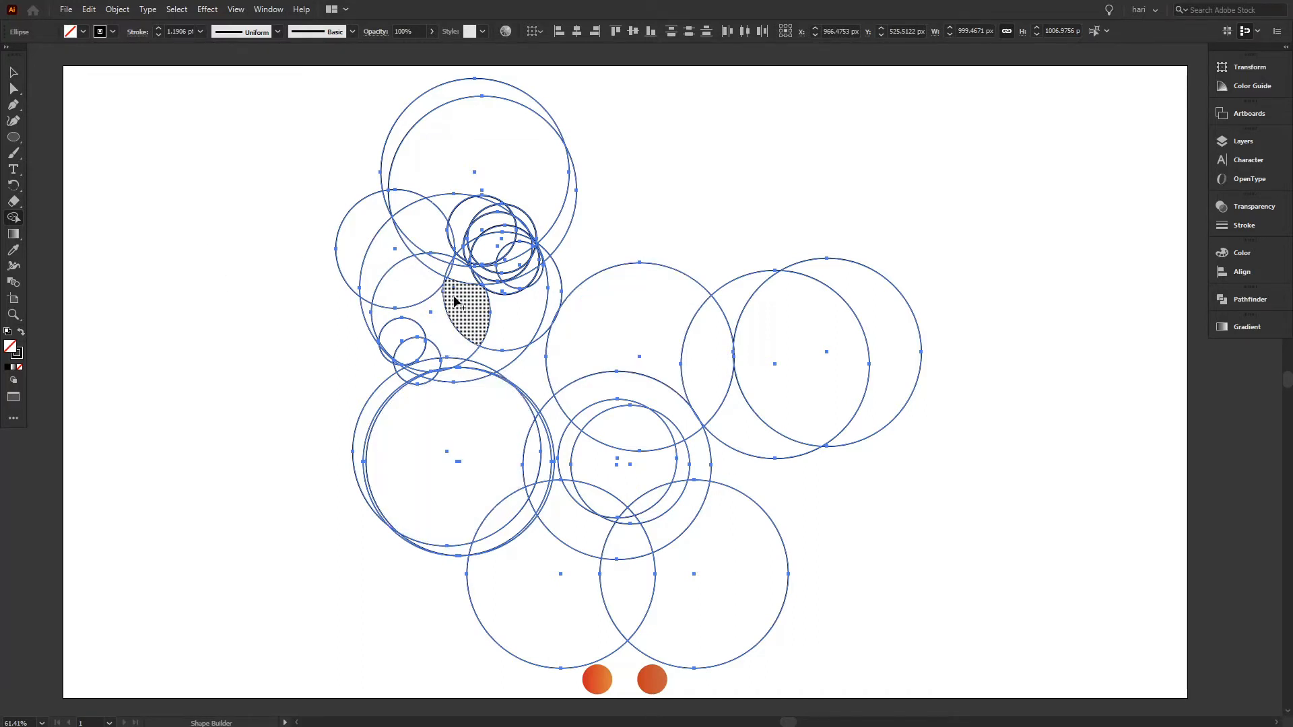
# Merge the back, tail, near hind-leg and neck regions of the overlapping circles into one body shape with Shape Builder.
pyautogui.click(455, 303)
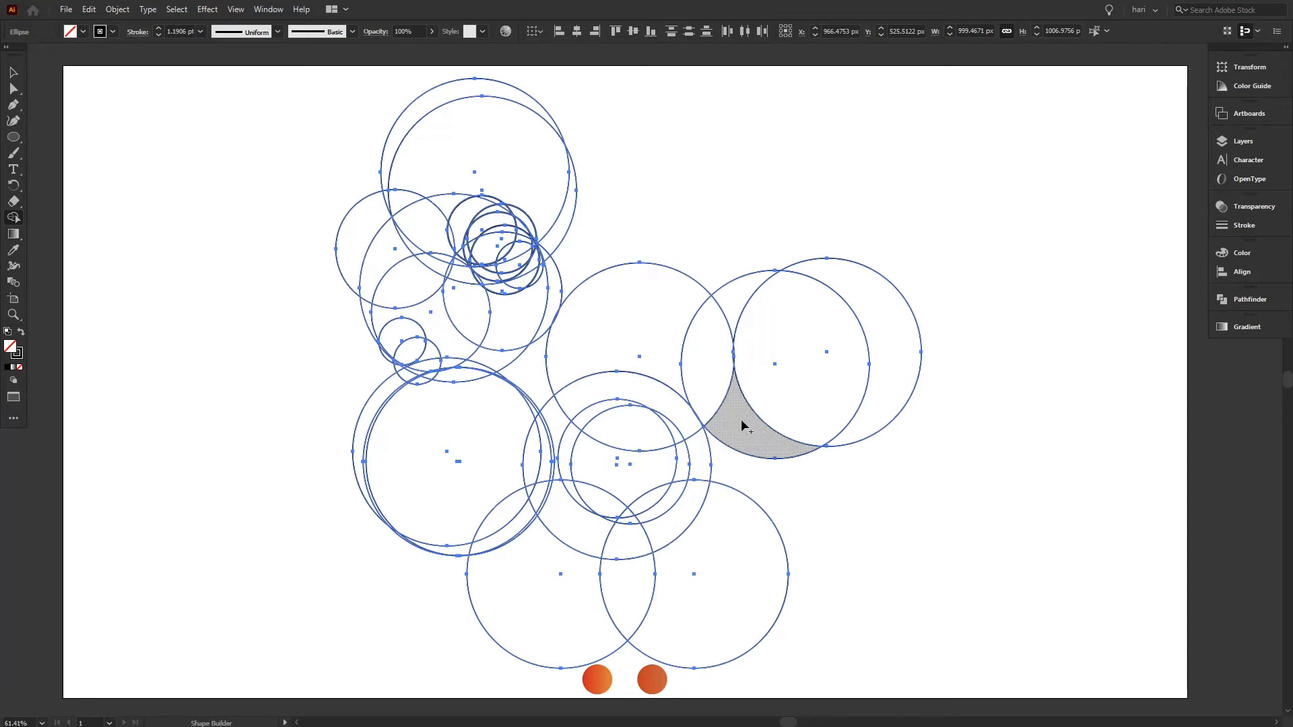
pyautogui.moveTo(736, 421)
pyautogui.mouseDown()
pyautogui.moveTo(689, 361)
pyautogui.moveTo(577, 346)
pyautogui.moveTo(570, 364)
pyautogui.mouseUp()
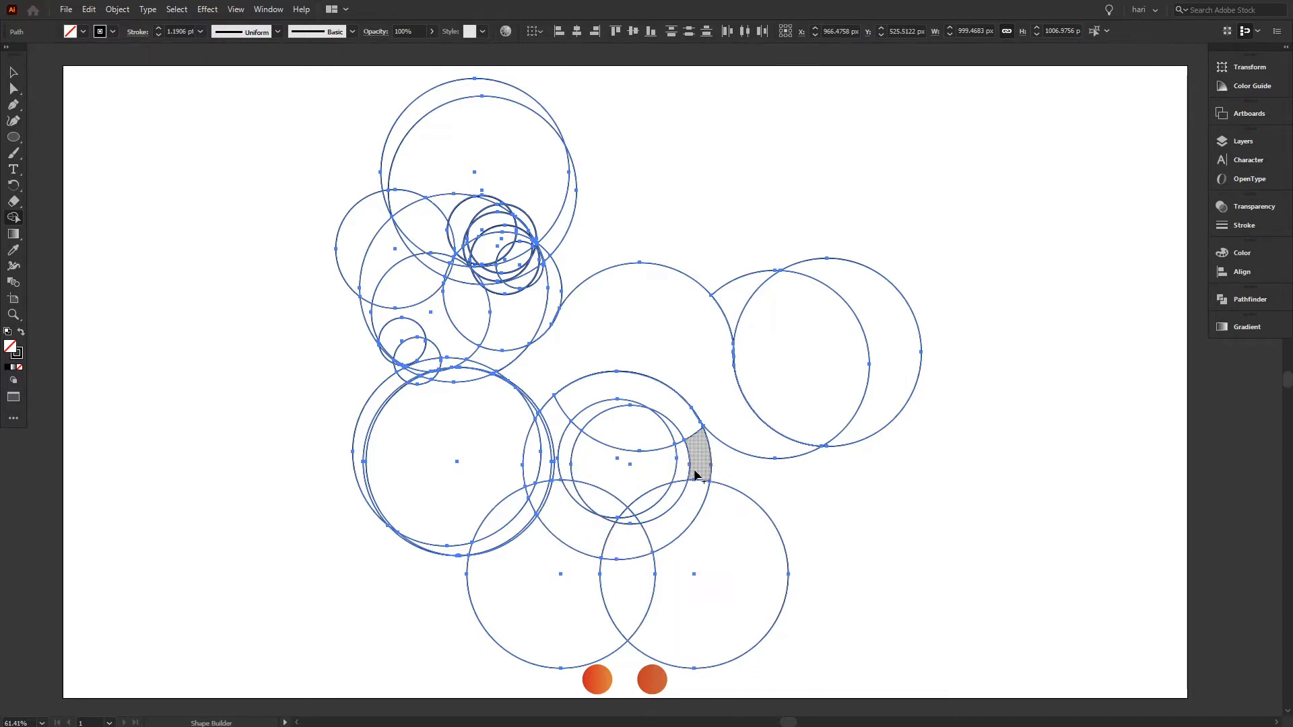
pyautogui.moveTo(697, 445)
pyautogui.mouseDown()
pyautogui.moveTo(652, 381)
pyautogui.moveTo(684, 370)
pyautogui.mouseUp()
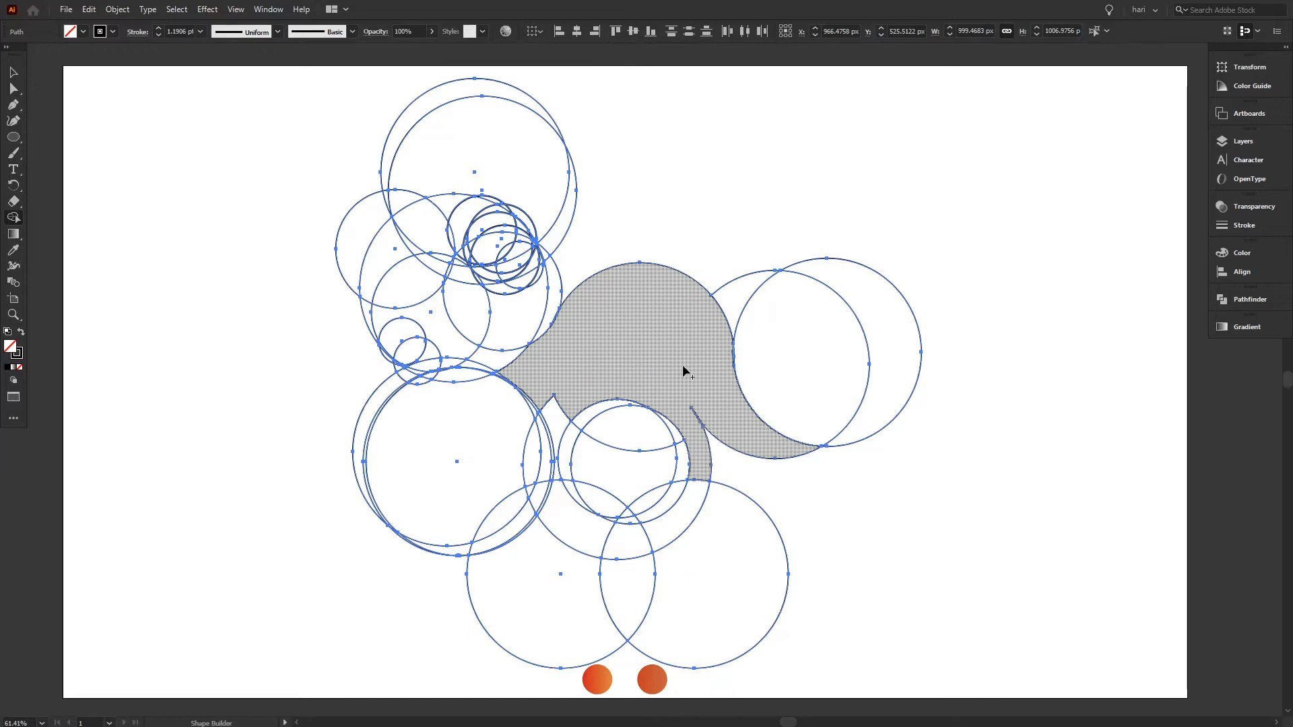
pyautogui.moveTo(604, 363); pyautogui.dragTo(516, 355)
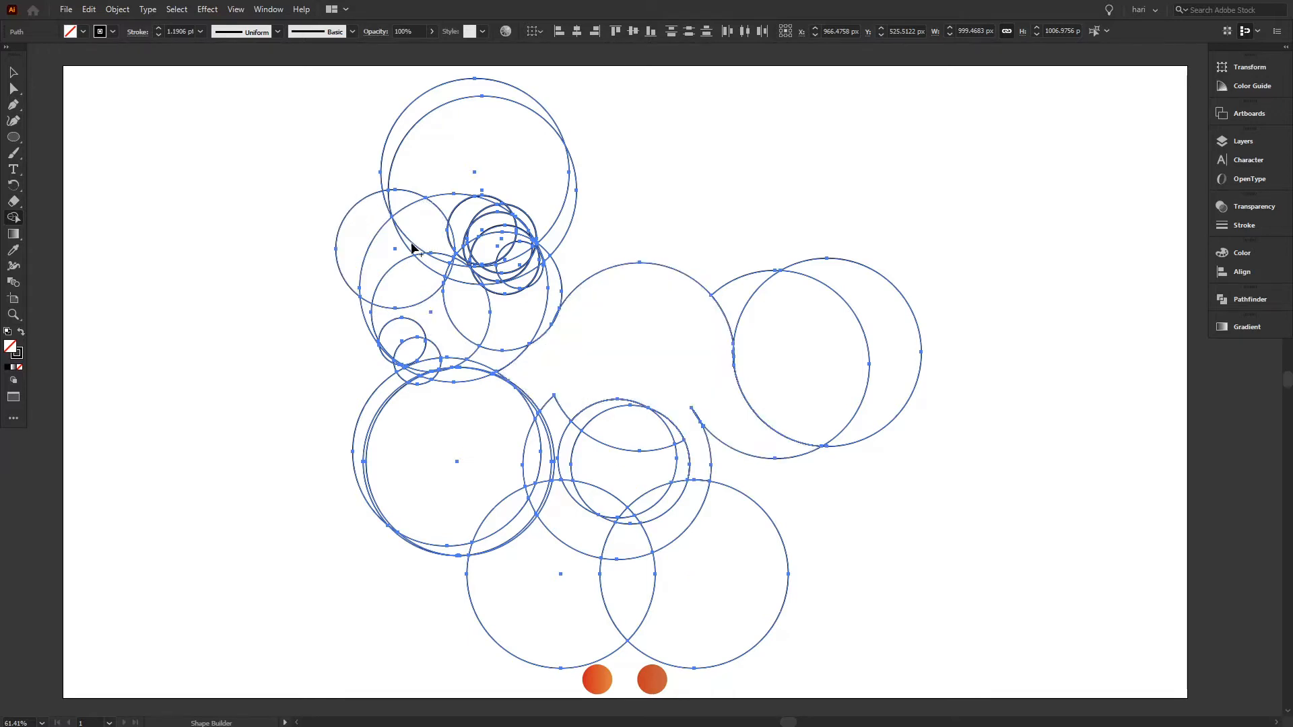
# Merge the horn, face and frill regions into one head shape, keeping the mouth opening separate, and combine the leftover circle regions above it.
pyautogui.moveTo(425, 262)
pyautogui.mouseDown()
pyautogui.moveTo(458, 274)
pyautogui.moveTo(436, 310)
pyautogui.mouseUp()
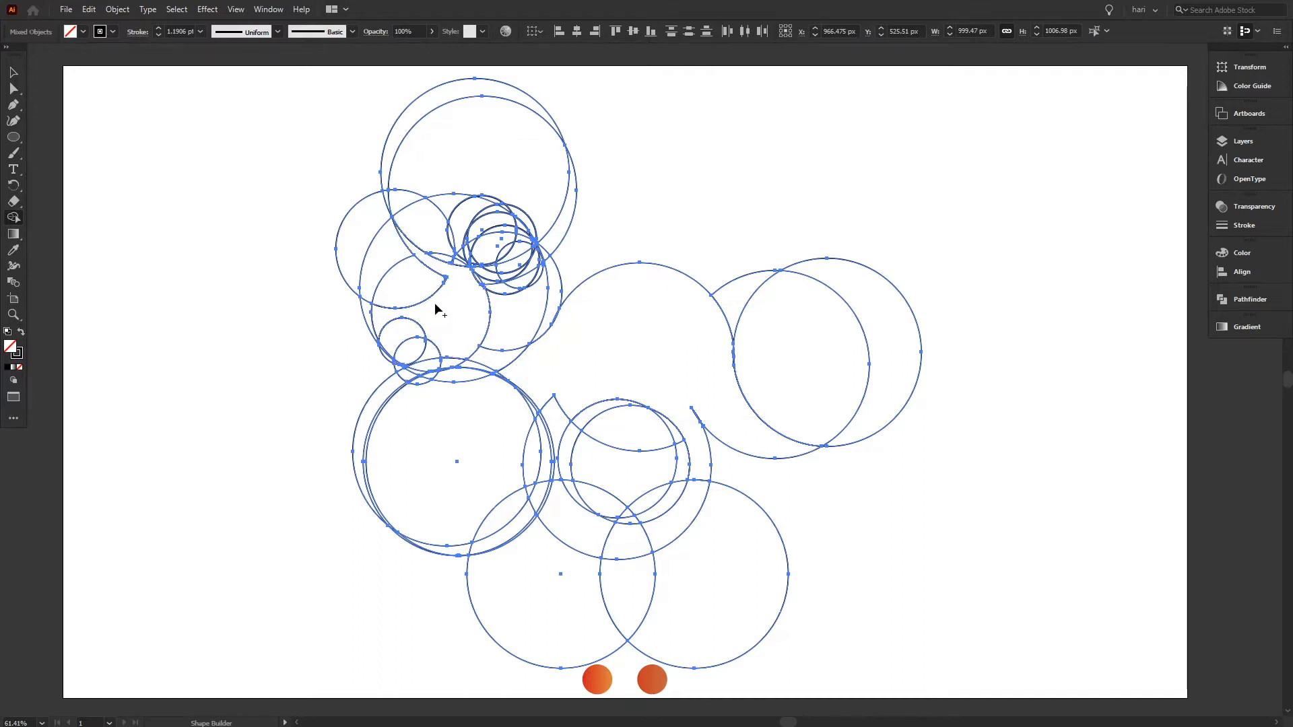
pyautogui.moveTo(382, 328); pyautogui.dragTo(410, 344)
pyautogui.moveTo(445, 346)
pyautogui.mouseDown()
pyautogui.moveTo(429, 357)
pyautogui.moveTo(476, 364)
pyautogui.mouseUp()
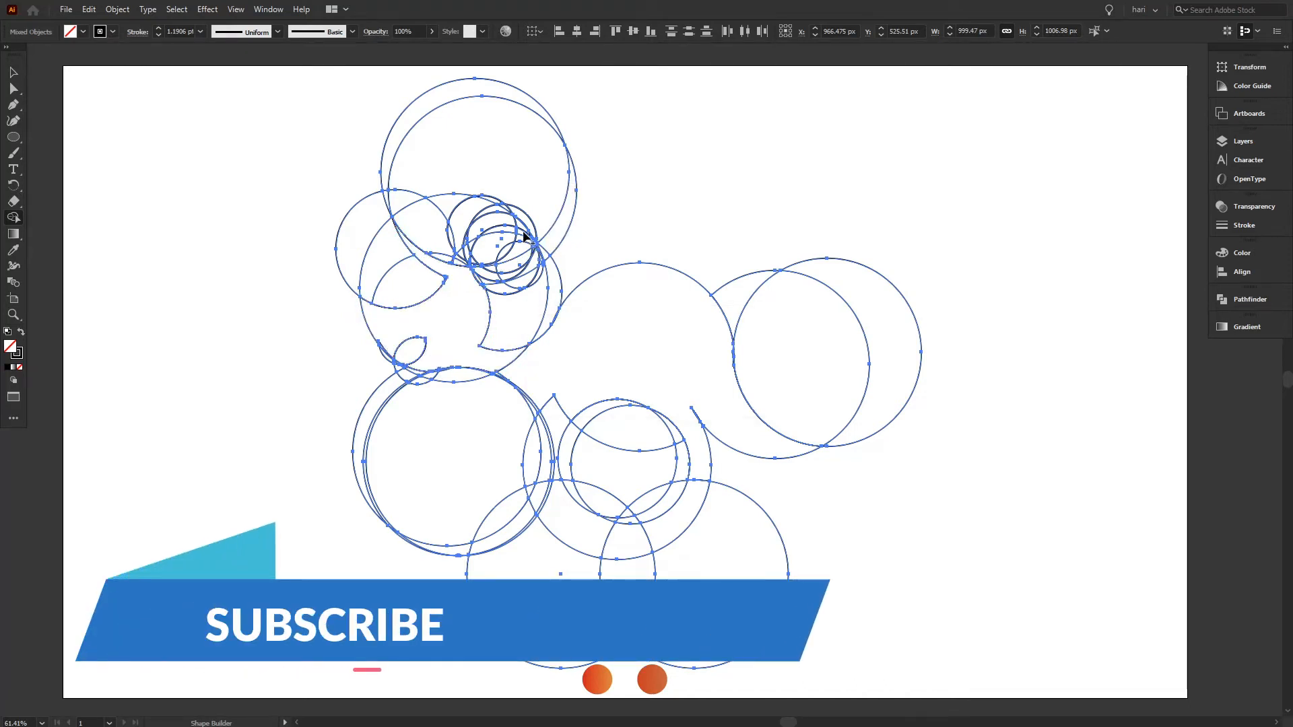
pyautogui.moveTo(521, 253); pyautogui.dragTo(508, 299)
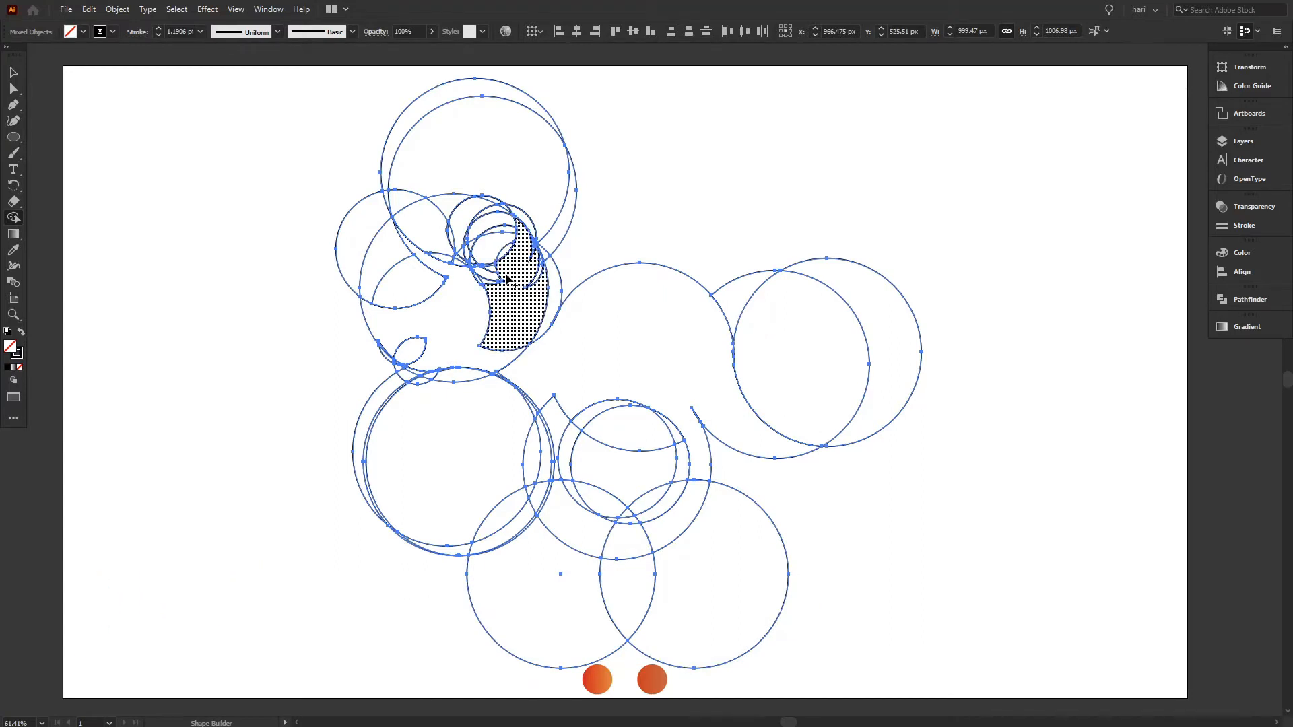
pyautogui.moveTo(506, 284)
pyautogui.mouseDown()
pyautogui.moveTo(478, 282)
pyautogui.moveTo(480, 327)
pyautogui.moveTo(522, 366)
pyautogui.moveTo(574, 362)
pyautogui.mouseUp()
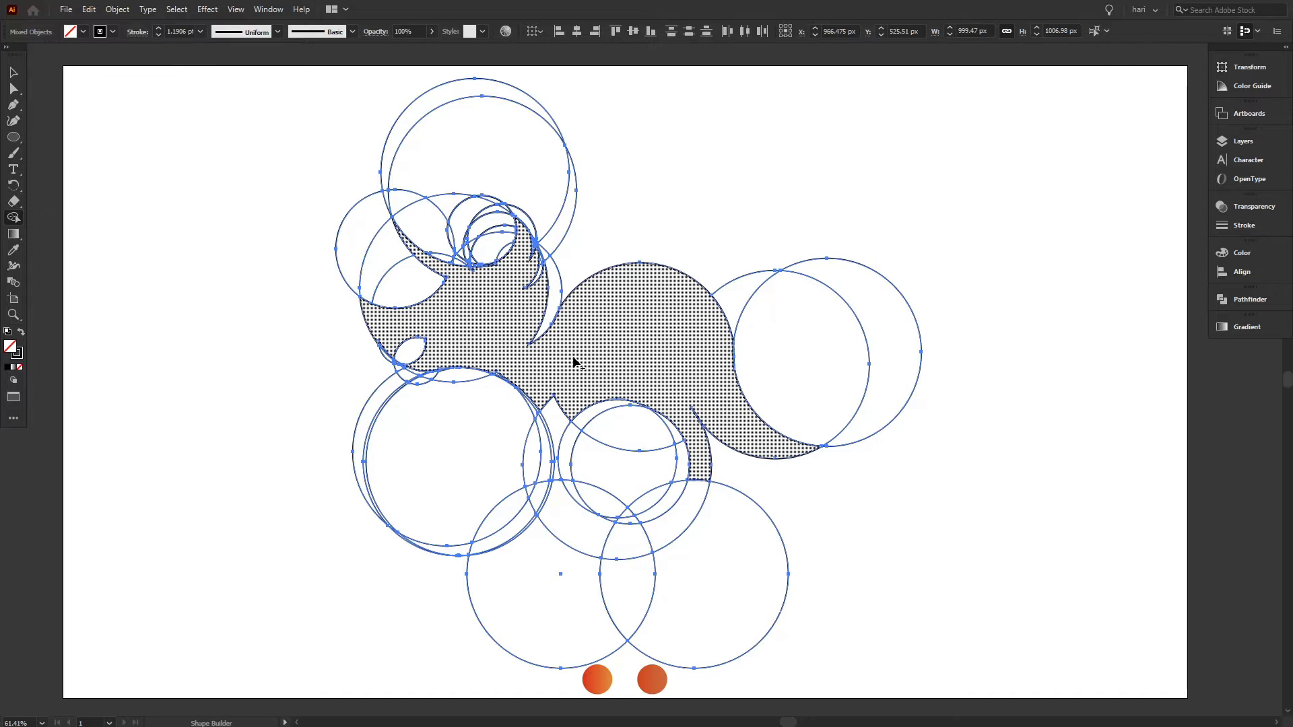
pyautogui.moveTo(574, 362); pyautogui.dragTo(573, 362)
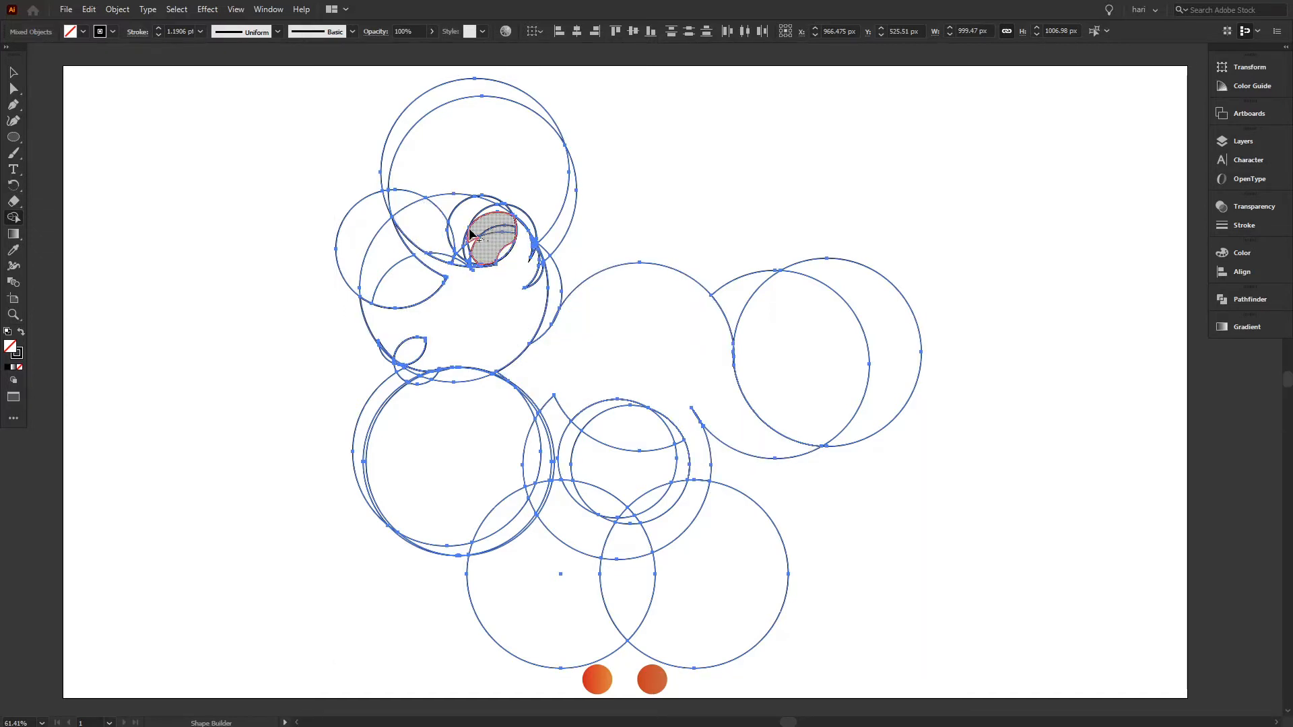
pyautogui.moveTo(462, 179)
pyautogui.mouseDown()
pyautogui.moveTo(427, 231)
pyautogui.moveTo(371, 232)
pyautogui.mouseUp()
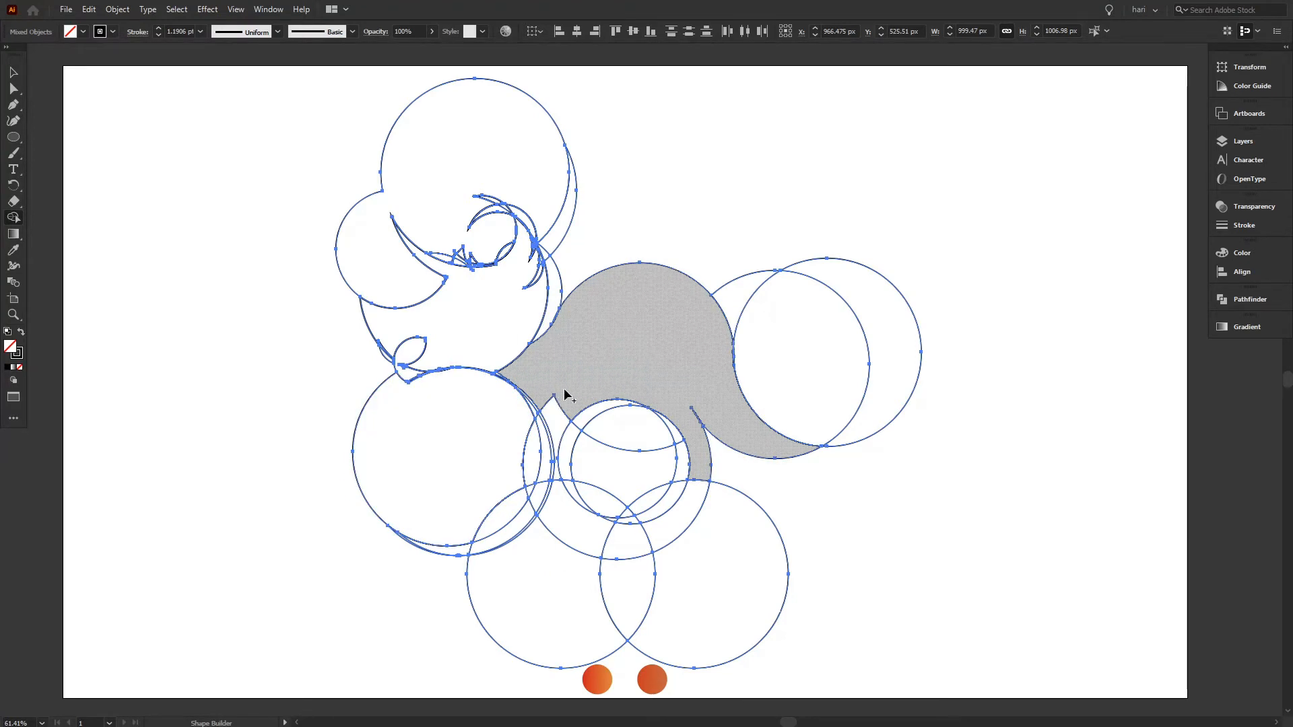
# Merge the overlapping regions that form the front legs and the far hind leg with Shape Builder.
pyautogui.moveTo(555, 473)
pyautogui.mouseDown()
pyautogui.moveTo(548, 378)
pyautogui.moveTo(553, 414)
pyautogui.moveTo(560, 394)
pyautogui.mouseUp()
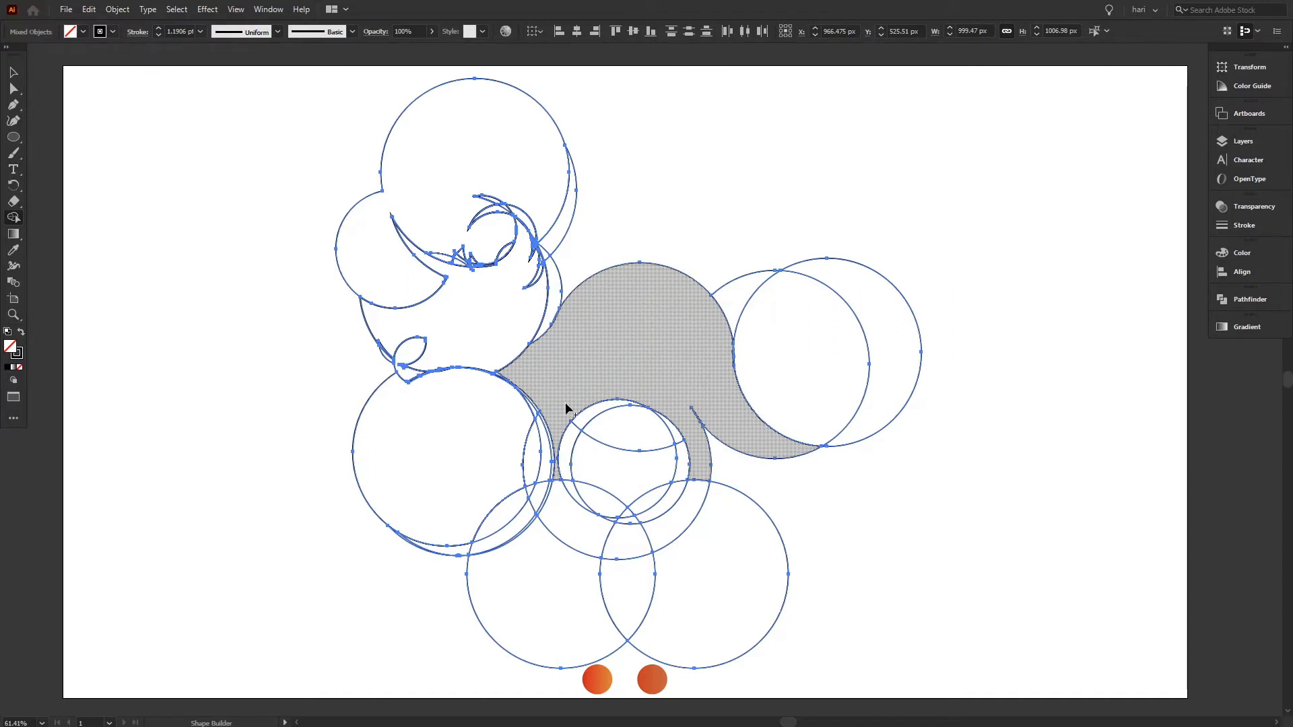
pyautogui.moveTo(567, 461); pyautogui.dragTo(587, 424)
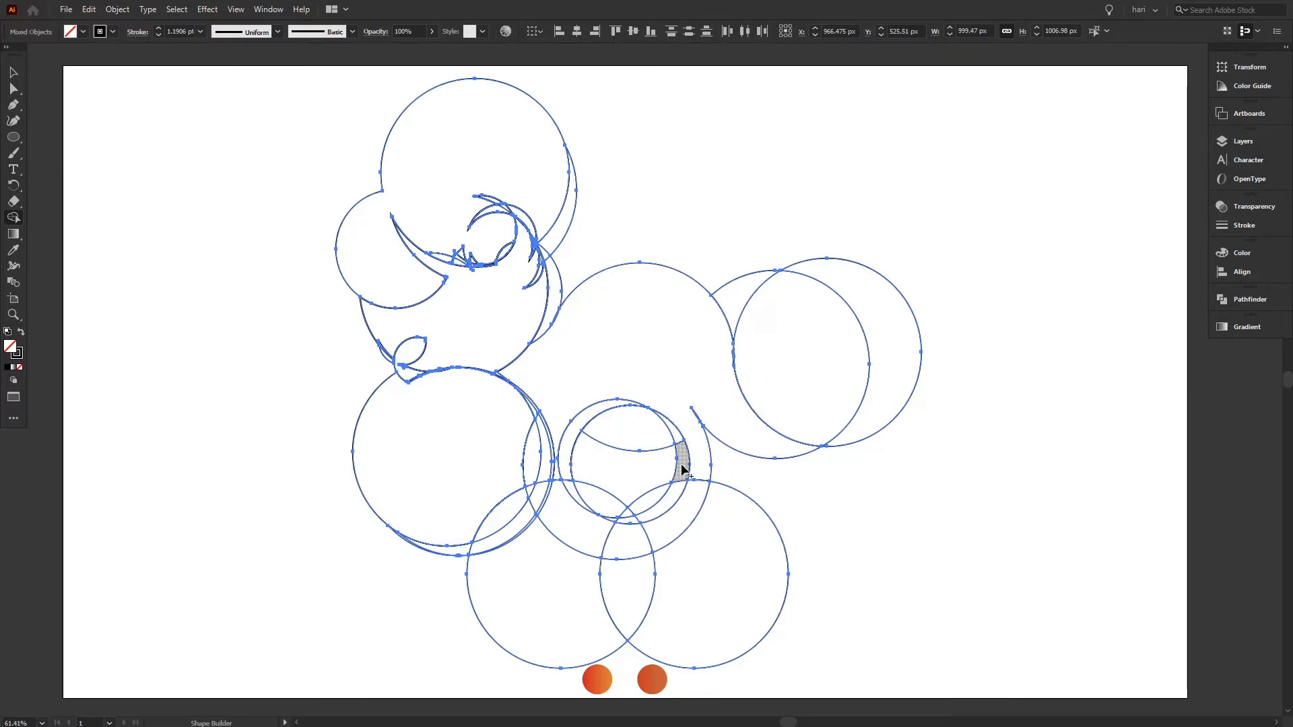
pyautogui.moveTo(682, 469); pyautogui.dragTo(673, 421)
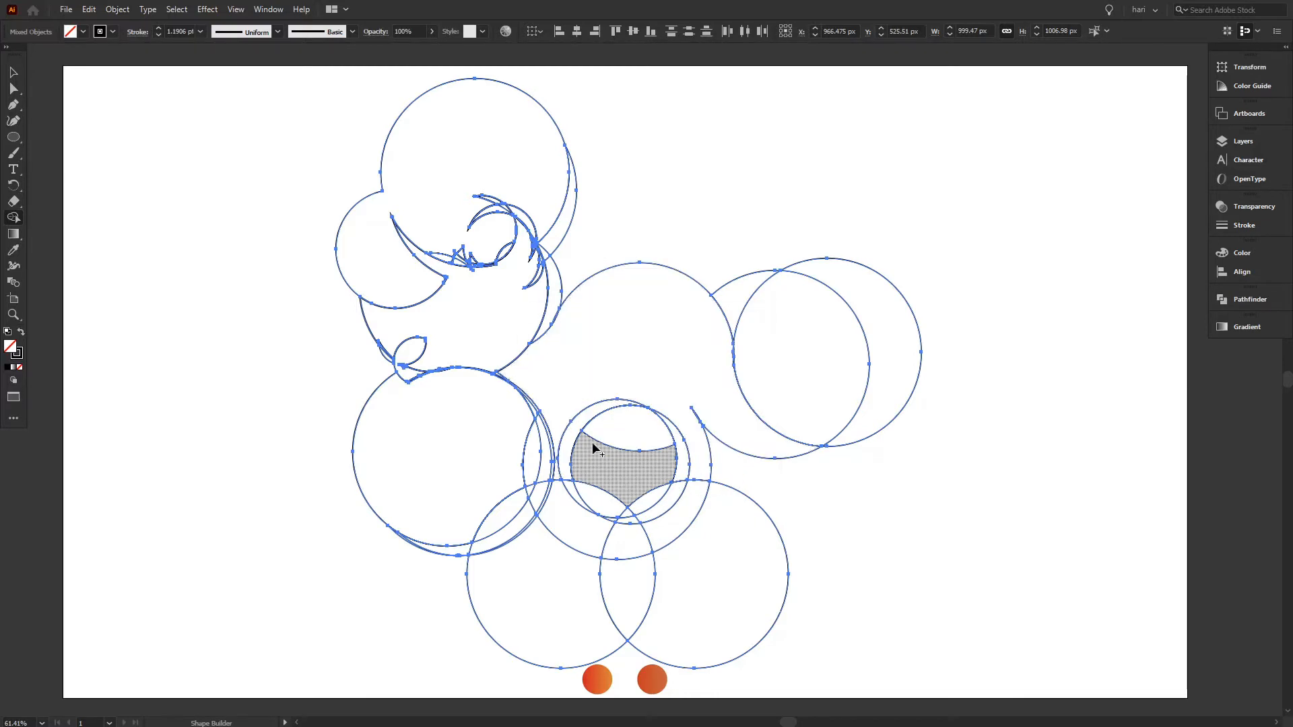
# Combine the leftover circle areas below the body and delete all surplus areas around the dinosaur silhouette.
pyautogui.moveTo(613, 452)
pyautogui.mouseDown()
pyautogui.moveTo(602, 507)
pyautogui.moveTo(528, 486)
pyautogui.moveTo(508, 495)
pyautogui.moveTo(582, 541)
pyautogui.moveTo(620, 526)
pyautogui.moveTo(594, 521)
pyautogui.moveTo(653, 495)
pyautogui.moveTo(748, 485)
pyautogui.moveTo(594, 583)
pyautogui.moveTo(437, 540)
pyautogui.moveTo(501, 526)
pyautogui.moveTo(417, 457)
pyautogui.moveTo(405, 379)
pyautogui.moveTo(389, 364)
pyautogui.moveTo(385, 410)
pyautogui.mouseUp()
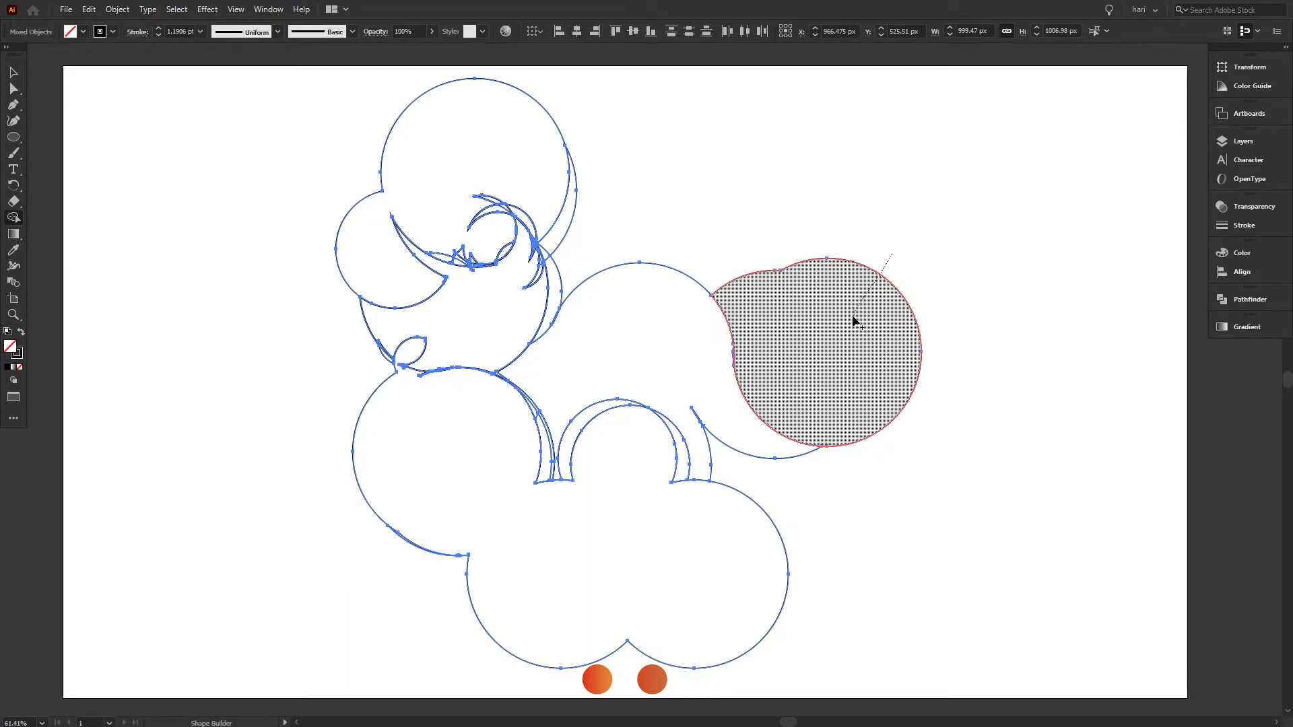
pyautogui.keyDown('alt'); pyautogui.click(855, 308); pyautogui.keyUp('alt')
pyautogui.keyDown('alt'); pyautogui.click(611, 551); pyautogui.keyUp('alt')
pyautogui.keyDown('alt'); pyautogui.click(412, 545); pyautogui.keyUp('alt')
pyautogui.keyDown('alt'); pyautogui.click(471, 563); pyautogui.keyUp('alt')
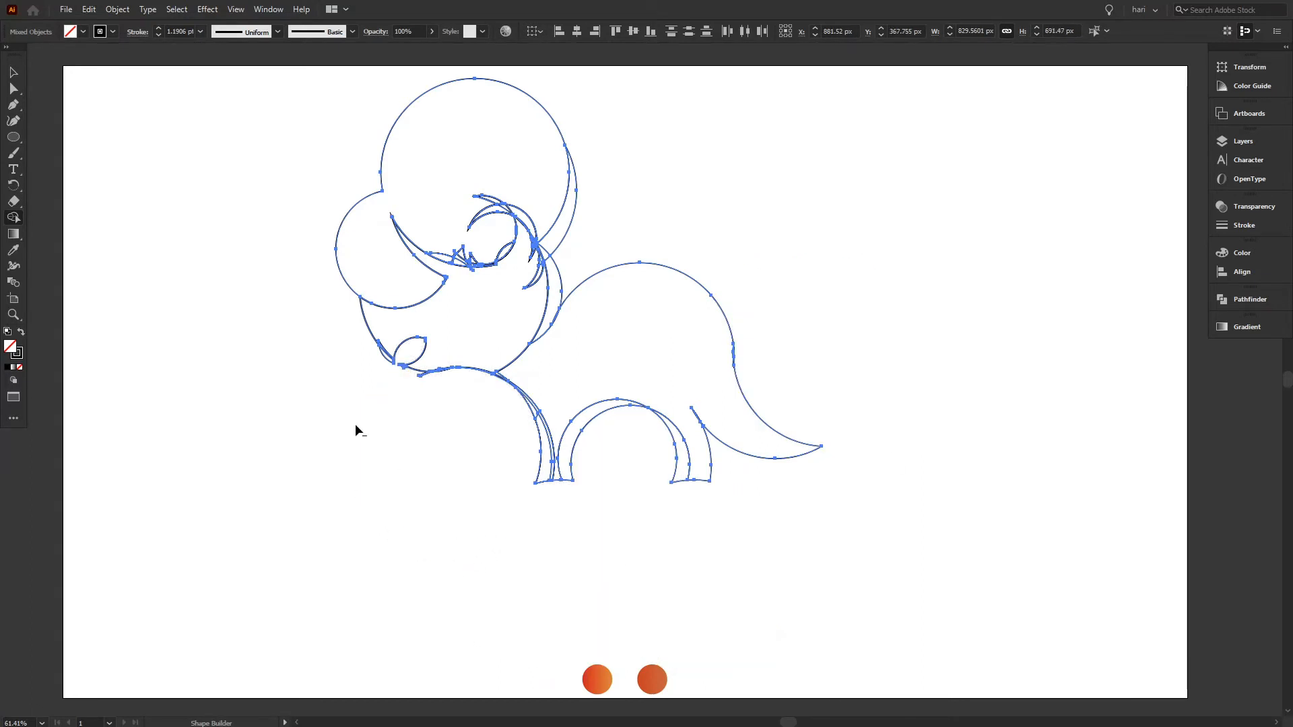
pyautogui.moveTo(364, 222)
pyautogui.mouseDown()
pyautogui.moveTo(418, 136)
pyautogui.moveTo(556, 184)
pyautogui.mouseUp()
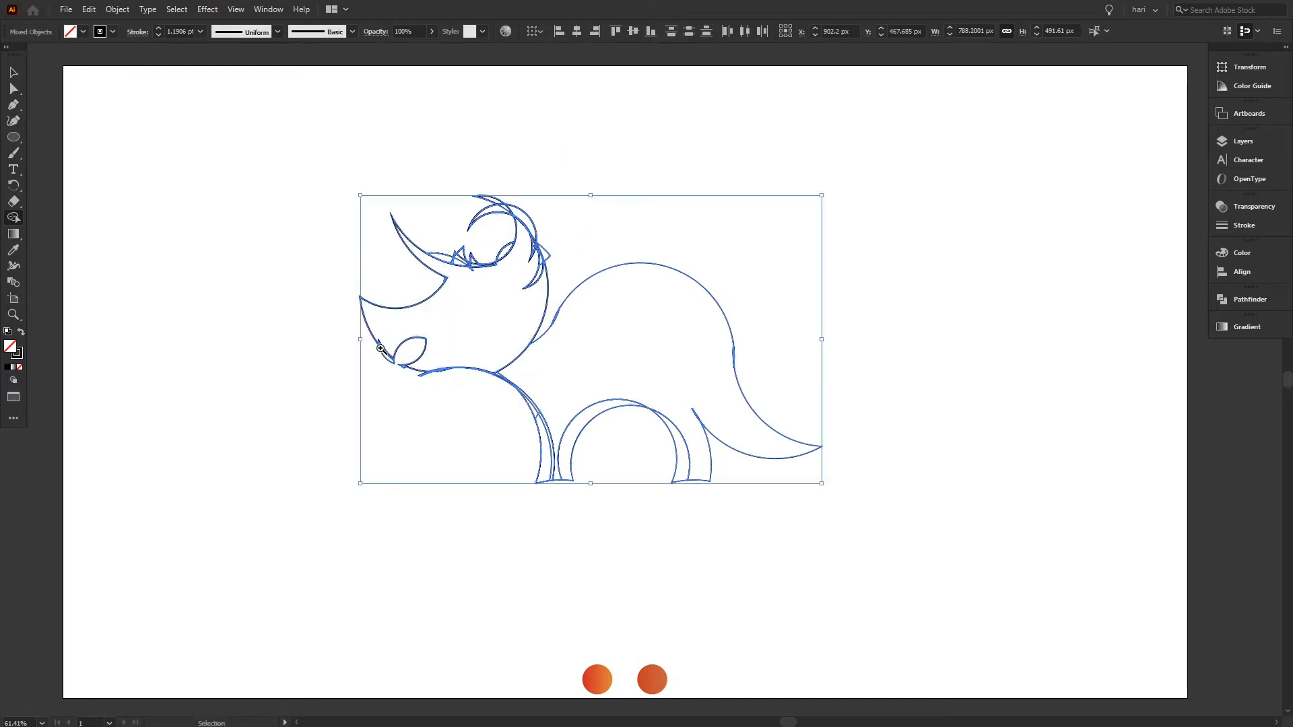
# Delete the small sliver shapes along the jaw and at the corner of the mouth.
pyautogui.scroll(8, 381, 355)
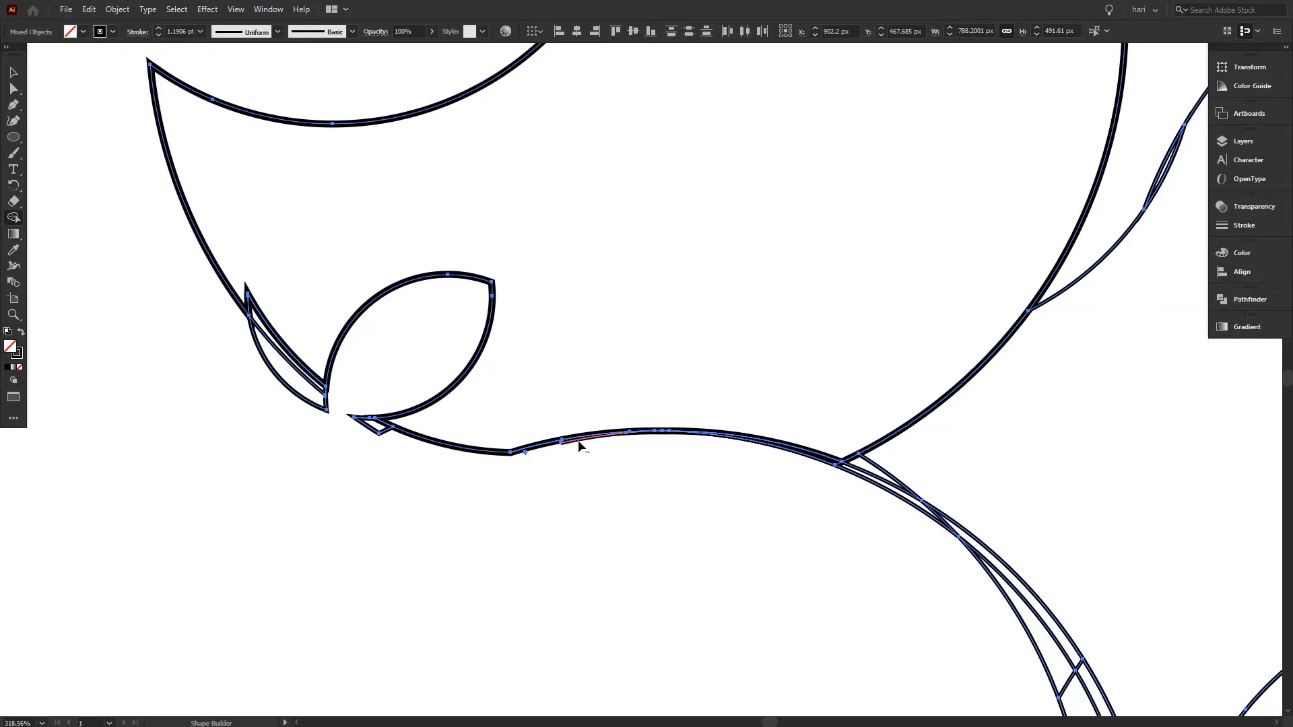
pyautogui.keyDown('alt'); pyautogui.click(381, 433); pyautogui.keyUp('alt')
pyautogui.keyDown('alt'); pyautogui.click(300, 399); pyautogui.keyUp('alt')
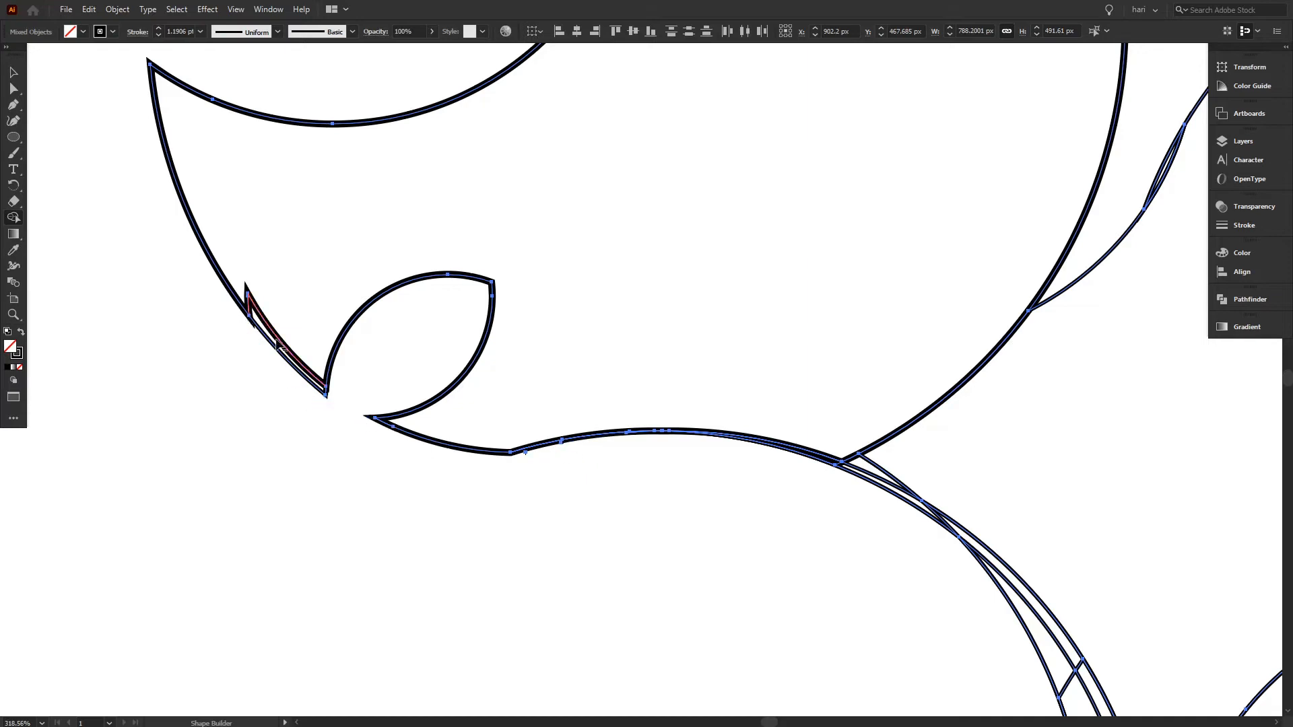
pyautogui.keyDown('alt'); pyautogui.click(282, 343); pyautogui.keyUp('alt')
# Delete the surplus regions and small crossing pieces above the head at the base of the horn.
pyautogui.moveTo(399, 258); pyautogui.dragTo(353, 533)
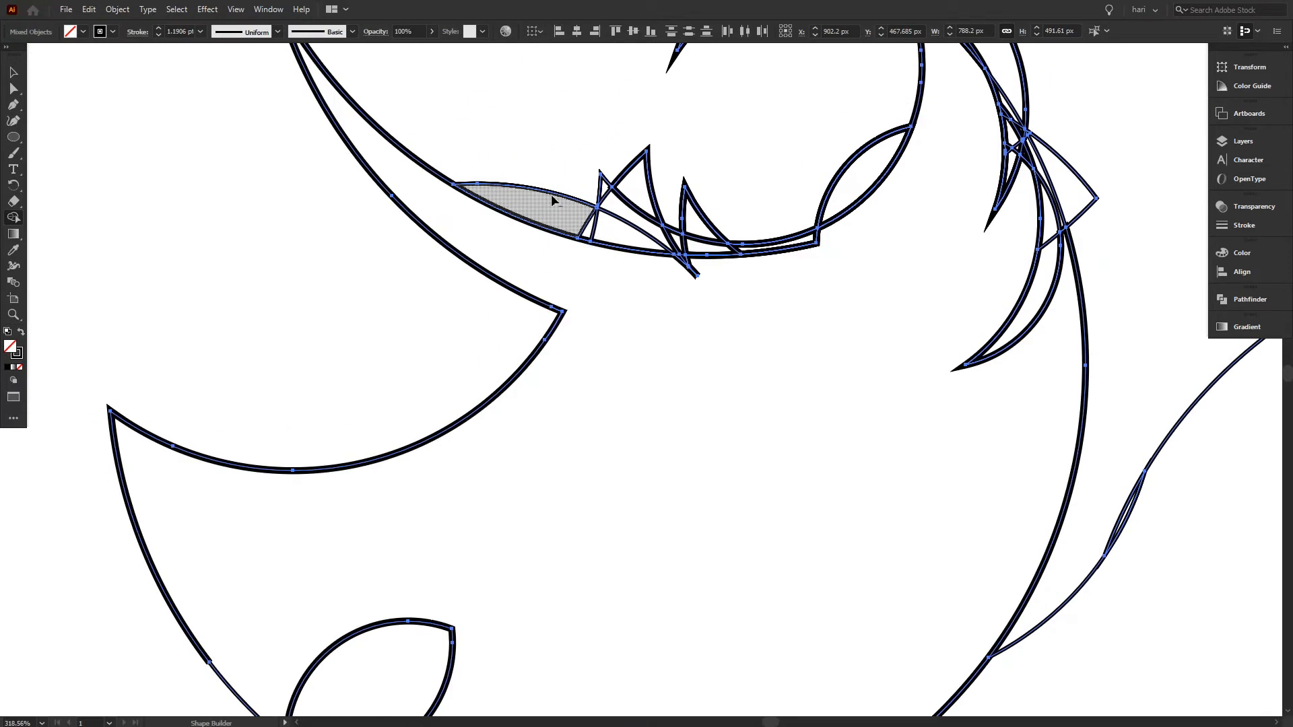
pyautogui.keyDown('alt'); pyautogui.click(552, 197); pyautogui.keyUp('alt')
pyautogui.keyDown('alt'); pyautogui.click(589, 226); pyautogui.keyUp('alt')
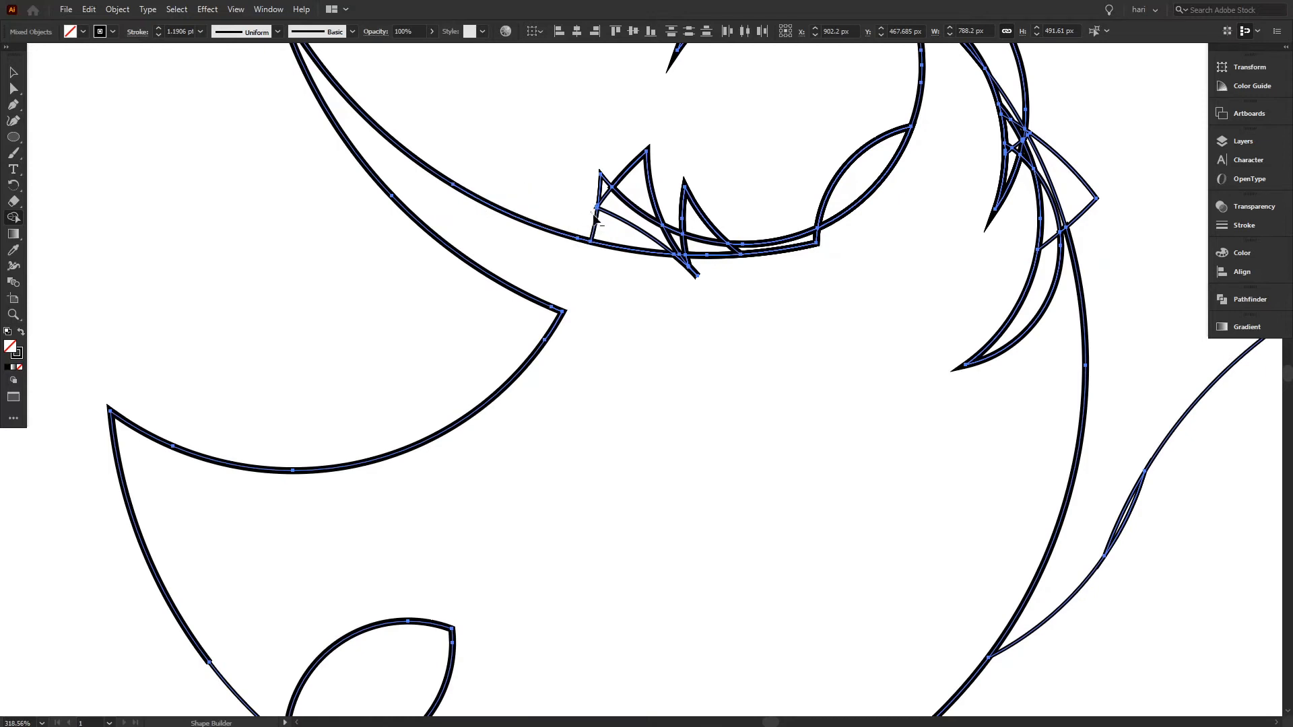
pyautogui.moveTo(604, 228); pyautogui.dragTo(704, 225)
# Delete the surplus crescent arcs around the frill's upper tip and the leftover fragments at the notch beside the horn.
pyautogui.moveTo(750, 187); pyautogui.dragTo(754, 342)
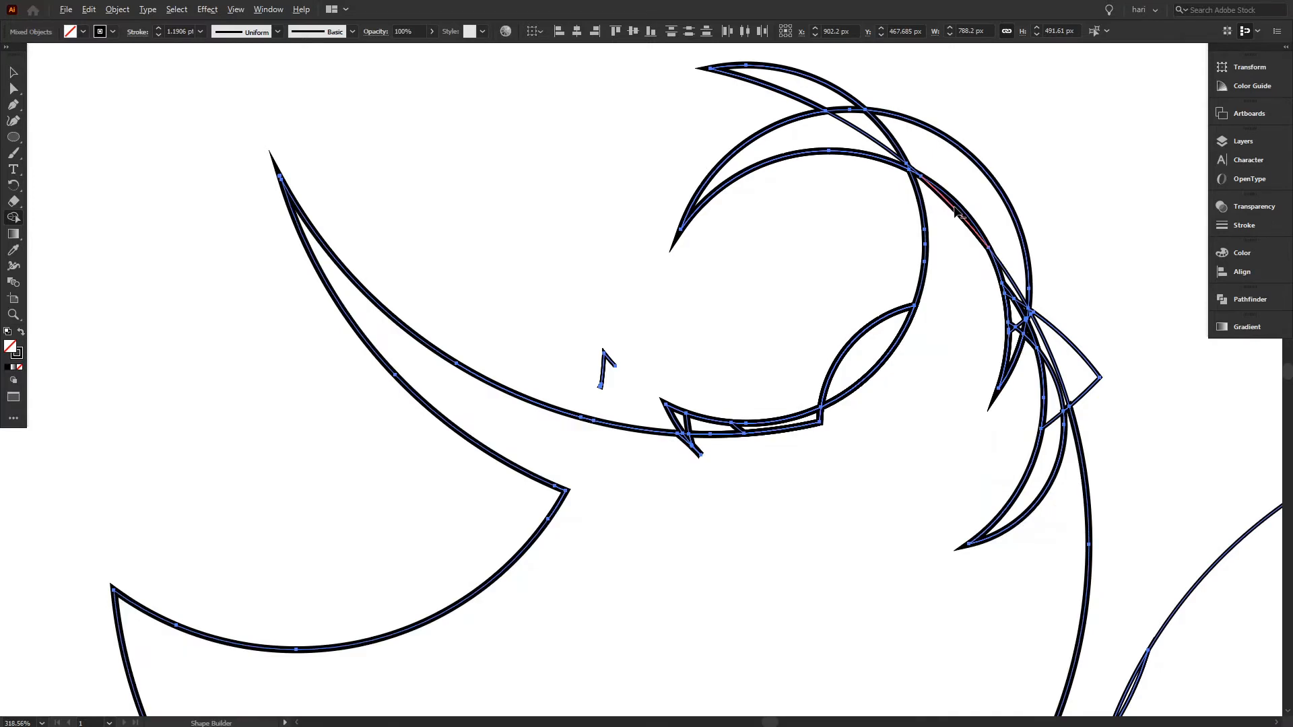
pyautogui.moveTo(862, 165)
pyautogui.mouseDown()
pyautogui.moveTo(912, 98)
pyautogui.moveTo(716, 135)
pyautogui.mouseUp()
pyautogui.keyDown('alt'); pyautogui.click(845, 111); pyautogui.keyUp('alt')
pyautogui.keyDown('alt'); pyautogui.click(867, 336); pyautogui.keyUp('alt')
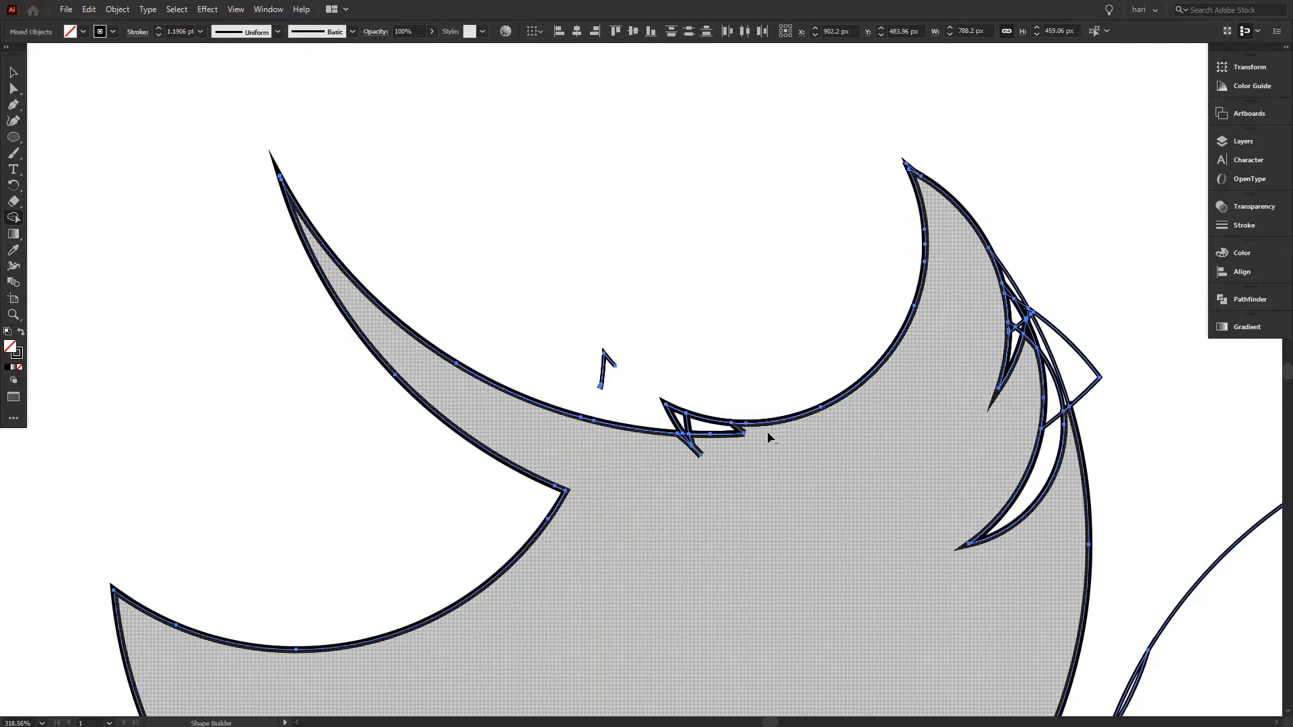
pyautogui.keyDown('alt'); pyautogui.click(730, 431); pyautogui.keyUp('alt')
pyautogui.keyDown('alt'); pyautogui.click(606, 360); pyautogui.keyUp('alt')
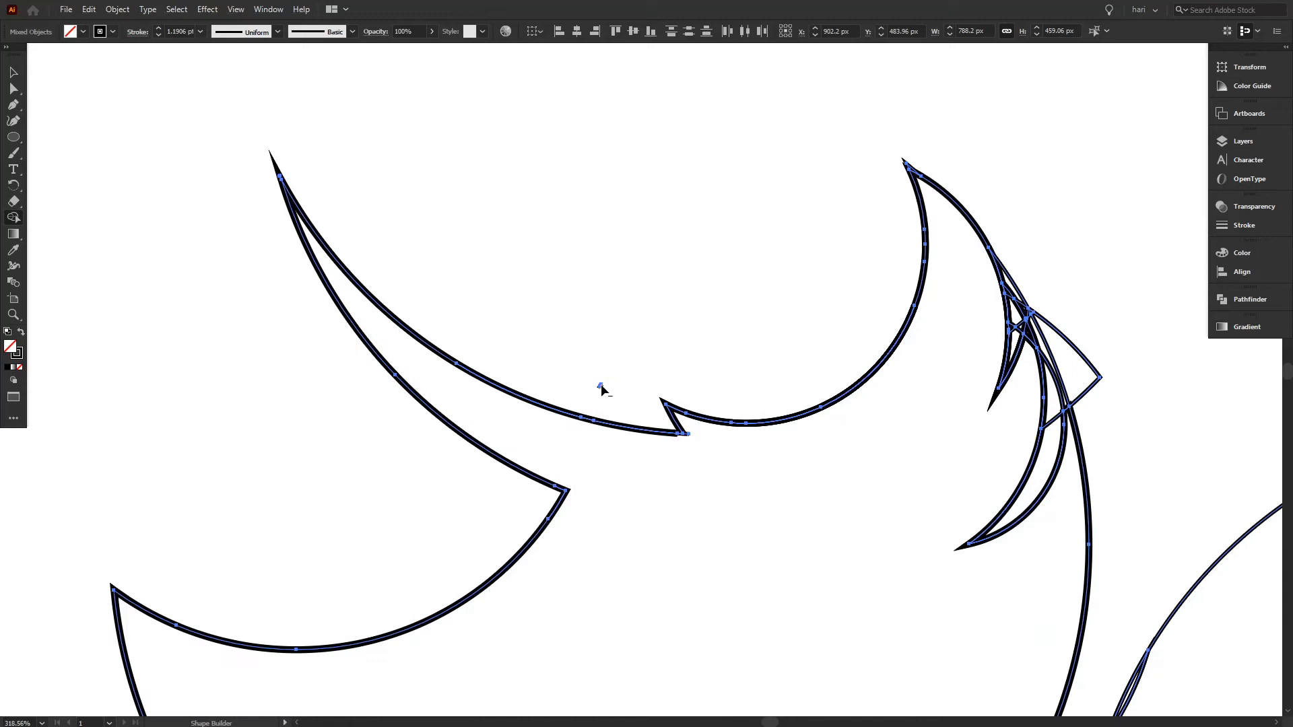
# Delete the overlapping pieces between the spikes on the frill's rear edge and the sliver where the neck meets the back.
pyautogui.moveTo(730, 347)
pyautogui.mouseDown()
pyautogui.moveTo(564, 394)
pyautogui.moveTo(362, 354)
pyautogui.mouseUp()
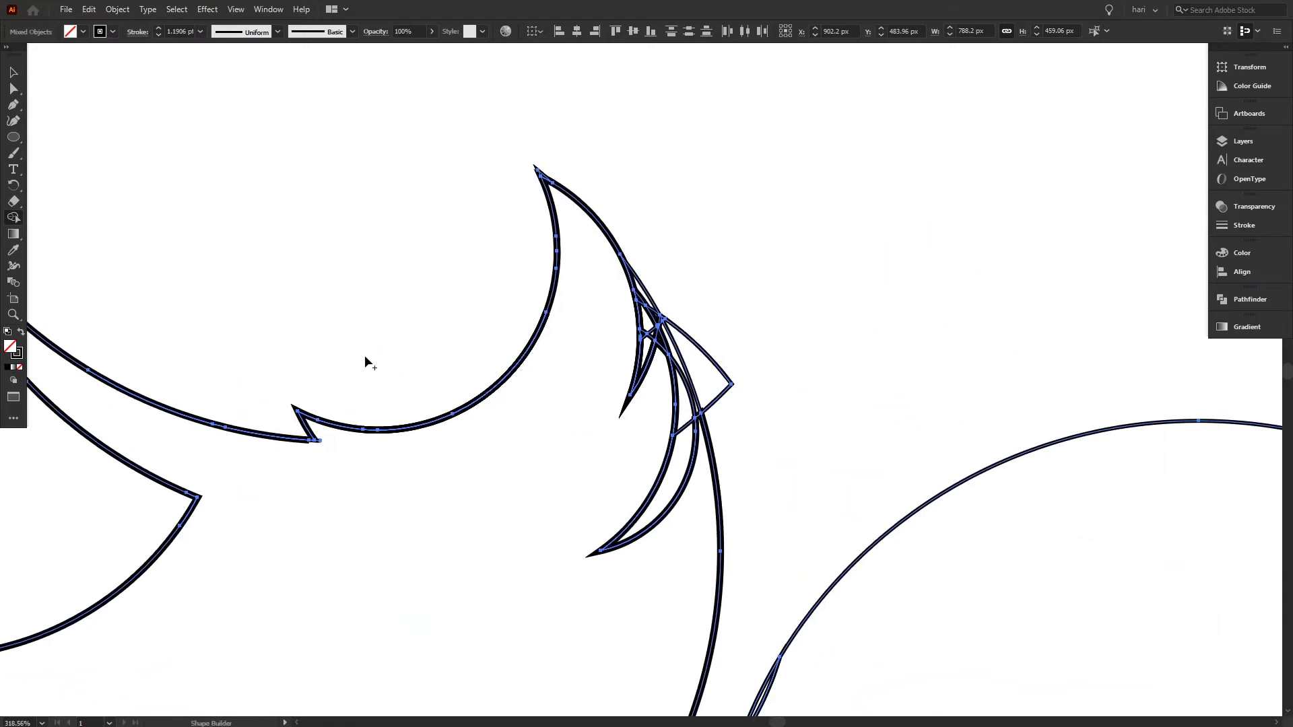
pyautogui.moveTo(664, 315); pyautogui.dragTo(641, 342)
pyautogui.keyDown('alt'); pyautogui.click(647, 306); pyautogui.keyUp('alt')
pyautogui.keyDown('alt'); pyautogui.click(681, 336); pyautogui.keyUp('alt')
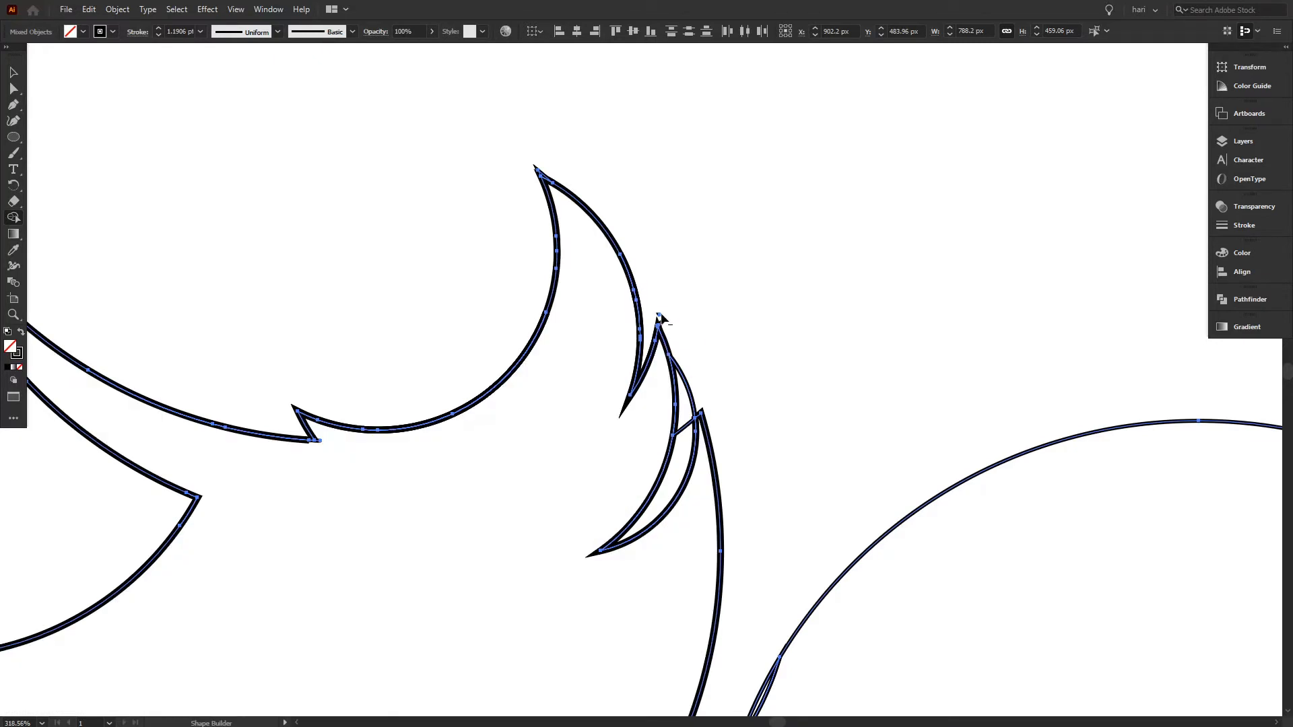
pyautogui.keyDown('alt'); pyautogui.click(683, 379); pyautogui.keyUp('alt')
pyautogui.keyDown('alt'); pyautogui.click(684, 427); pyautogui.keyUp('alt')
pyautogui.moveTo(762, 598)
pyautogui.mouseDown()
pyautogui.moveTo(733, 352)
pyautogui.moveTo(781, 219)
pyautogui.mouseUp()
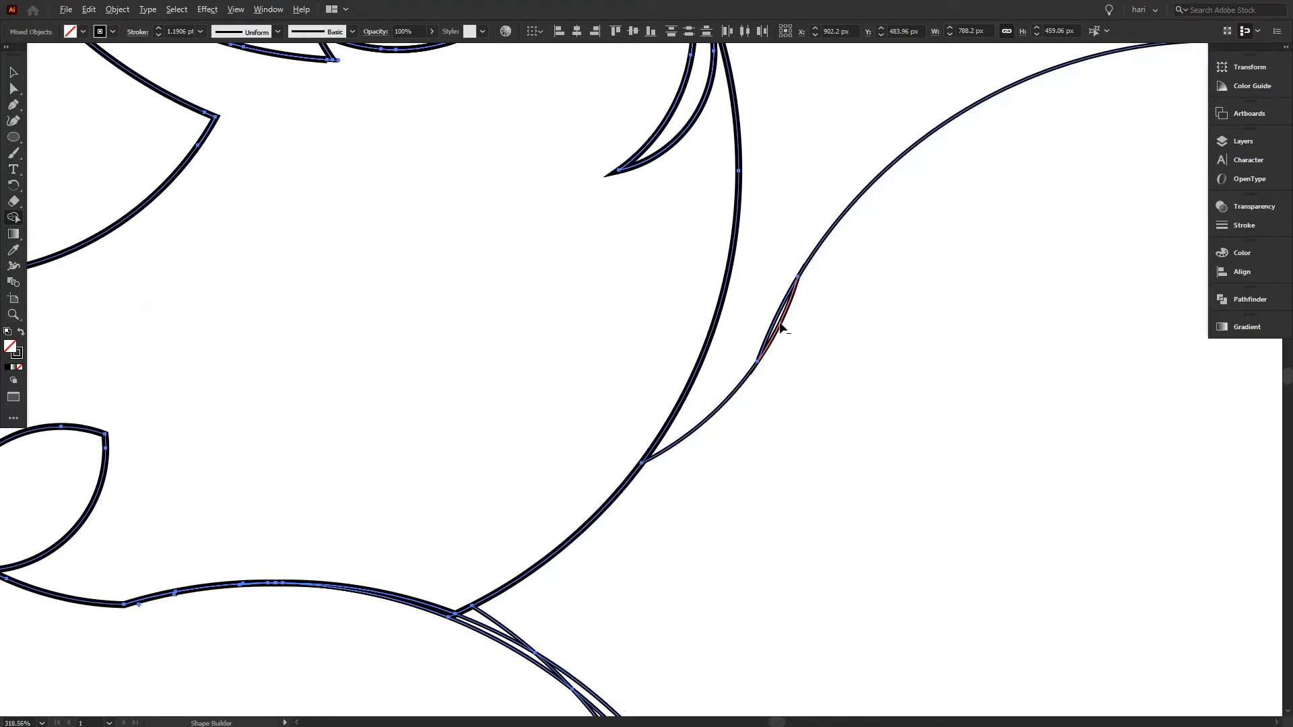
pyautogui.keyDown('alt'); pyautogui.click(775, 322); pyautogui.keyUp('alt')
# Delete the extra inner line and the short connecting fragment in the far front leg.
pyautogui.moveTo(507, 424); pyautogui.dragTo(652, 235)
pyautogui.moveTo(569, 560); pyautogui.dragTo(527, 383)
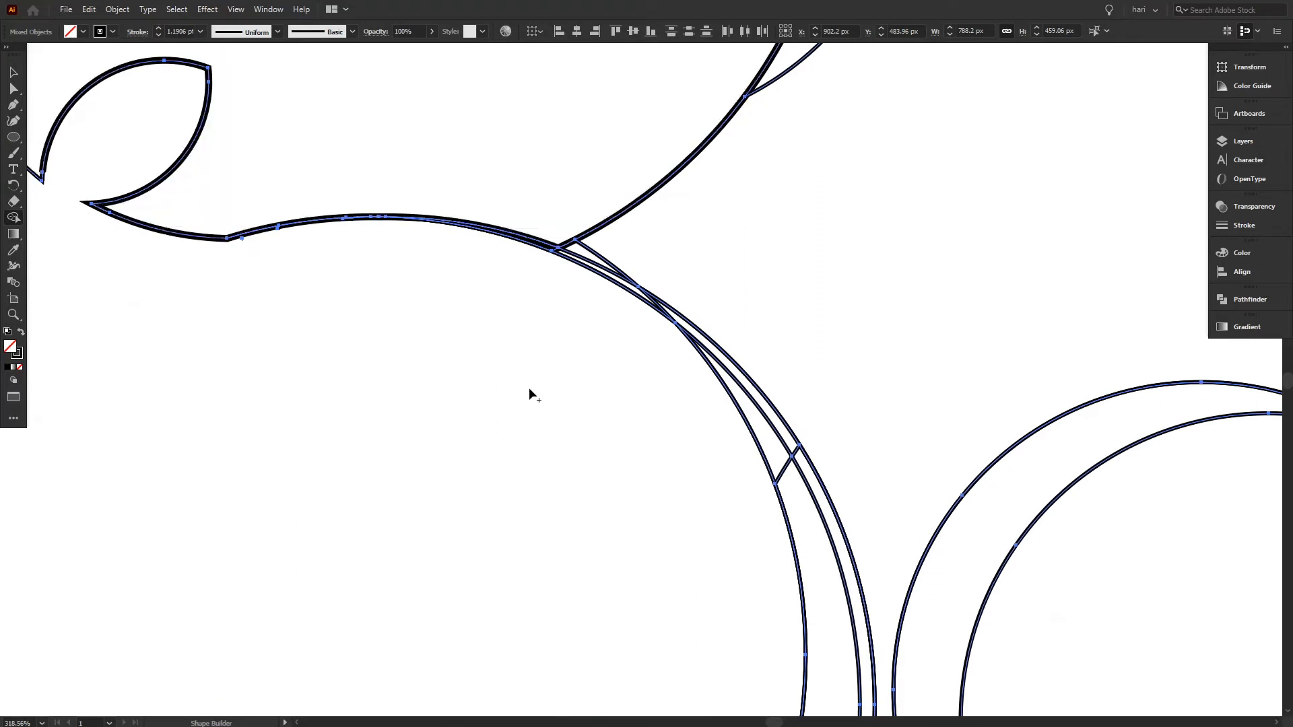
pyautogui.moveTo(612, 427); pyautogui.dragTo(567, 443)
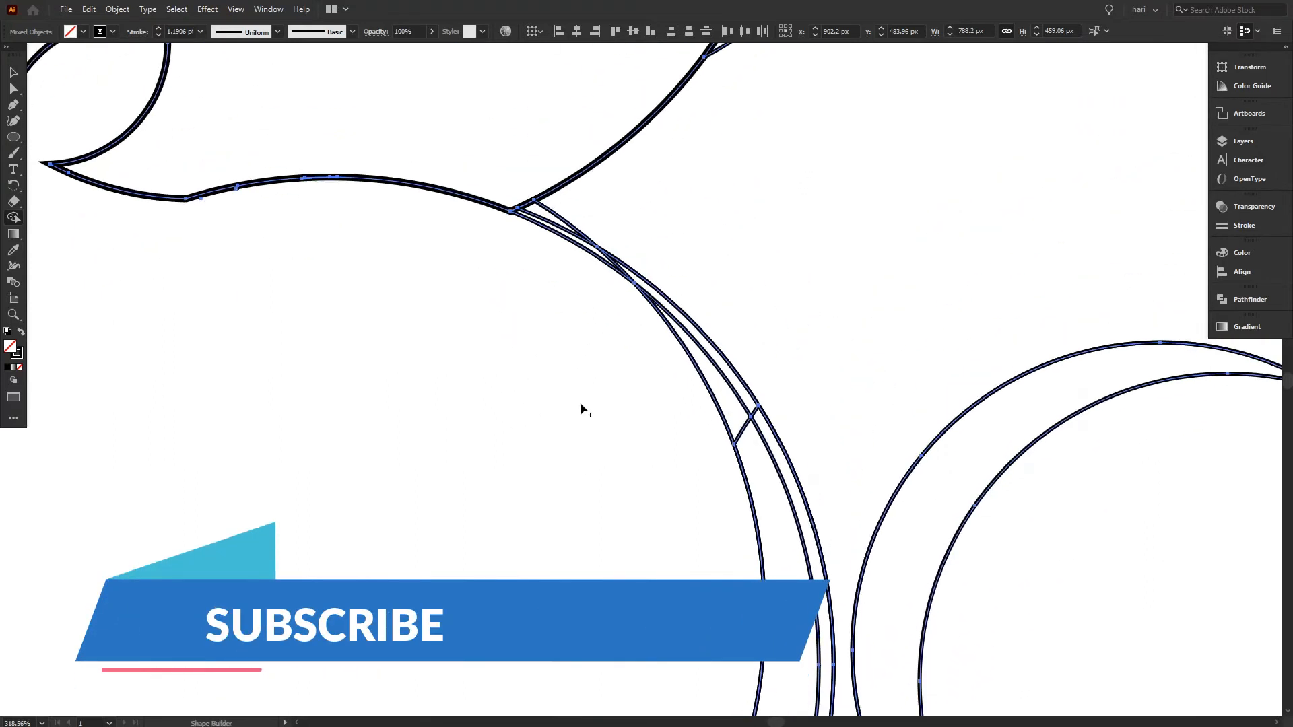
pyautogui.scroll(-5, 589, 398)
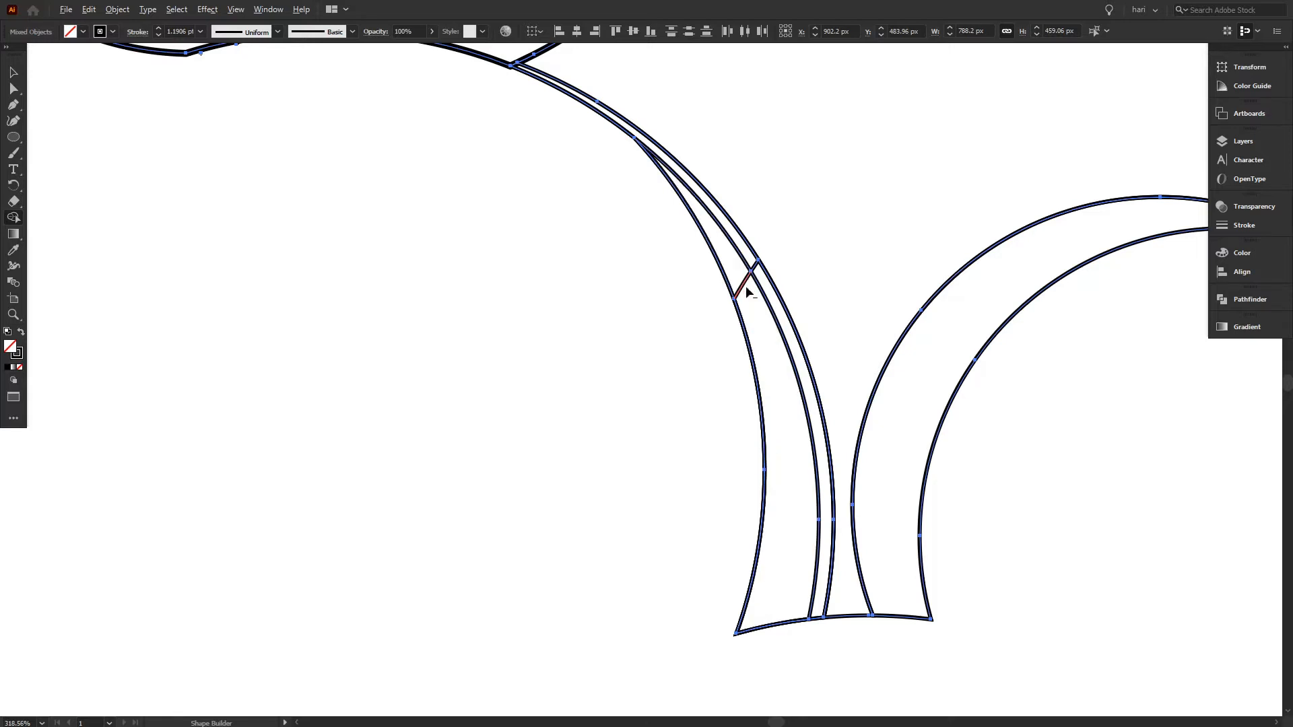
pyautogui.keyDown('alt'); pyautogui.click(818, 500); pyautogui.keyUp('alt')
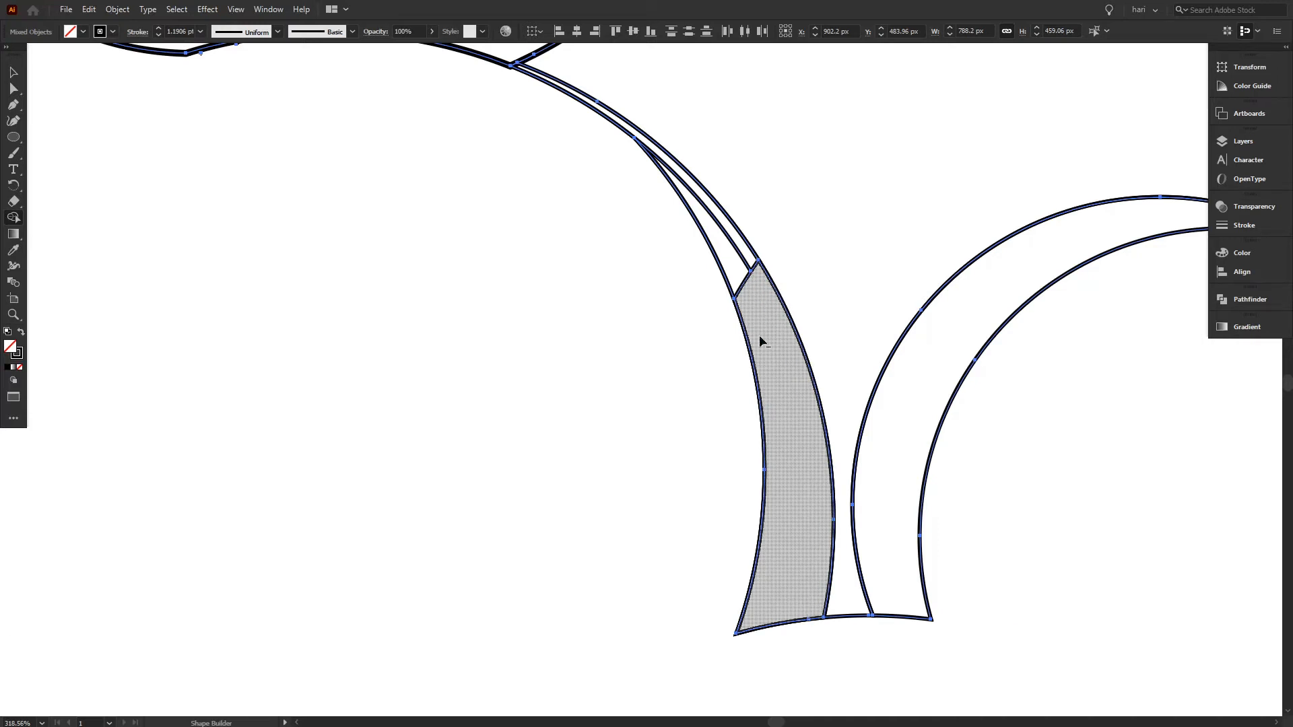
pyautogui.keyDown('alt'); pyautogui.click(752, 275); pyautogui.keyUp('alt')
# Delete the thin sliver on the outline where the rounded back meets the tail.
pyautogui.moveTo(806, 412); pyautogui.dragTo(725, 511)
pyautogui.moveTo(684, 221); pyautogui.dragTo(620, 521)
pyautogui.moveTo(724, 260); pyautogui.dragTo(689, 356)
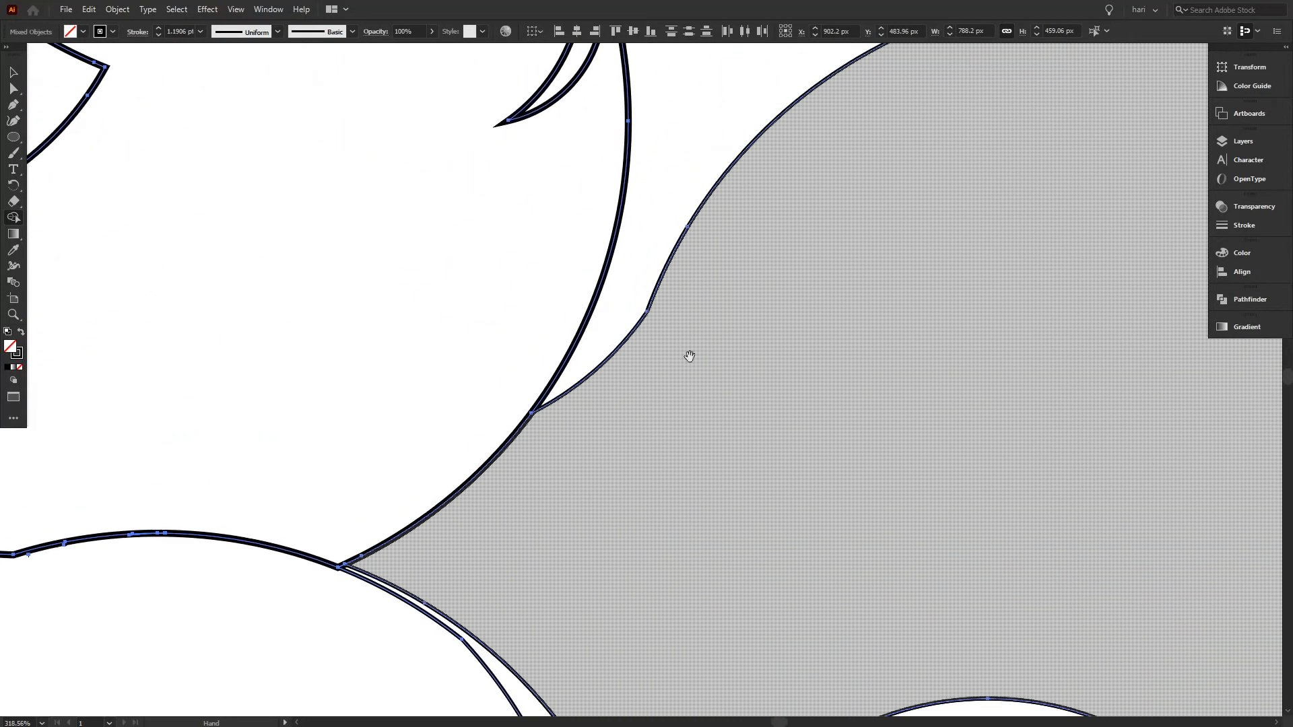
pyautogui.moveTo(484, 79); pyautogui.dragTo(712, 381)
pyautogui.moveTo(556, 500); pyautogui.dragTo(801, 234)
pyautogui.moveTo(1184, 530); pyautogui.dragTo(280, 133)
pyautogui.moveTo(1205, 502); pyautogui.dragTo(826, 516)
pyautogui.moveTo(791, 280); pyautogui.dragTo(827, 530)
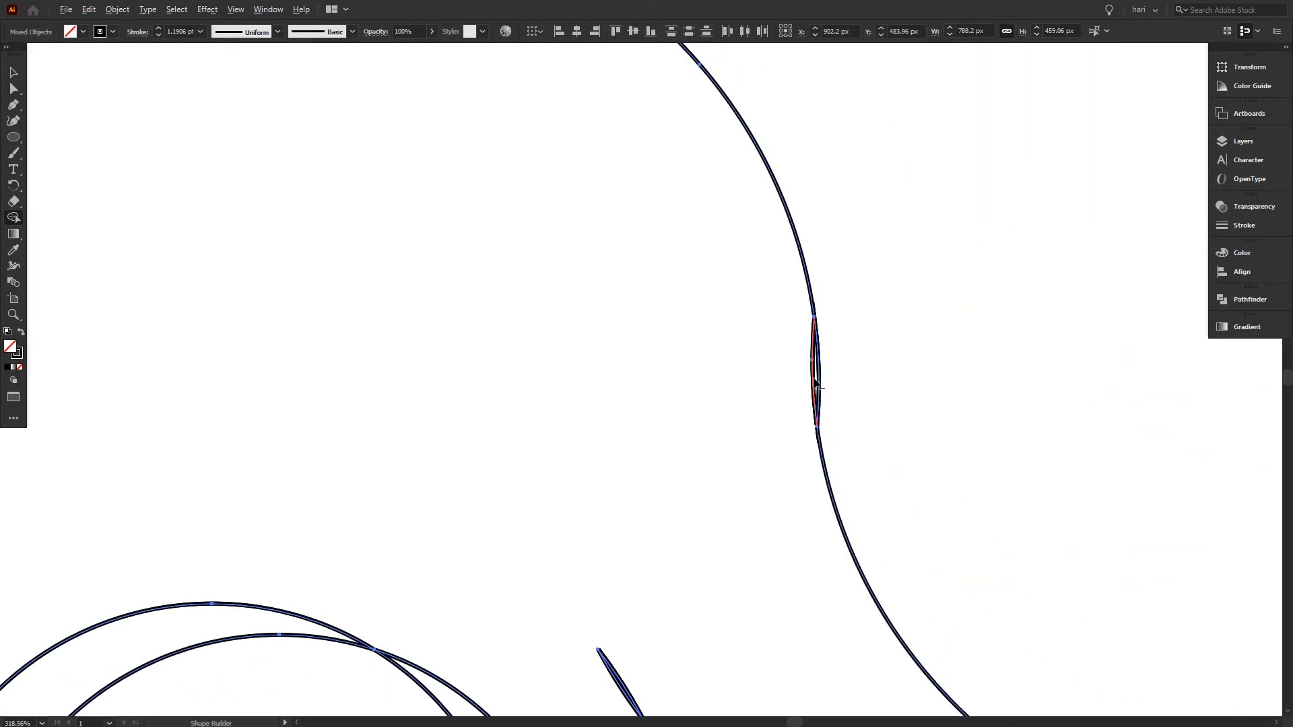
pyautogui.keyDown('alt'); pyautogui.click(815, 380); pyautogui.keyUp('alt')
# Delete the thin sliver at the notch where the rear leg meets the underside of the tail with Shape Builder.
pyautogui.moveTo(634, 340); pyautogui.dragTo(750, 554)
pyautogui.moveTo(501, 428)
pyautogui.mouseDown()
pyautogui.moveTo(747, 392)
pyautogui.moveTo(770, 295)
pyautogui.moveTo(698, 402)
pyautogui.moveTo(773, 330)
pyautogui.mouseUp()
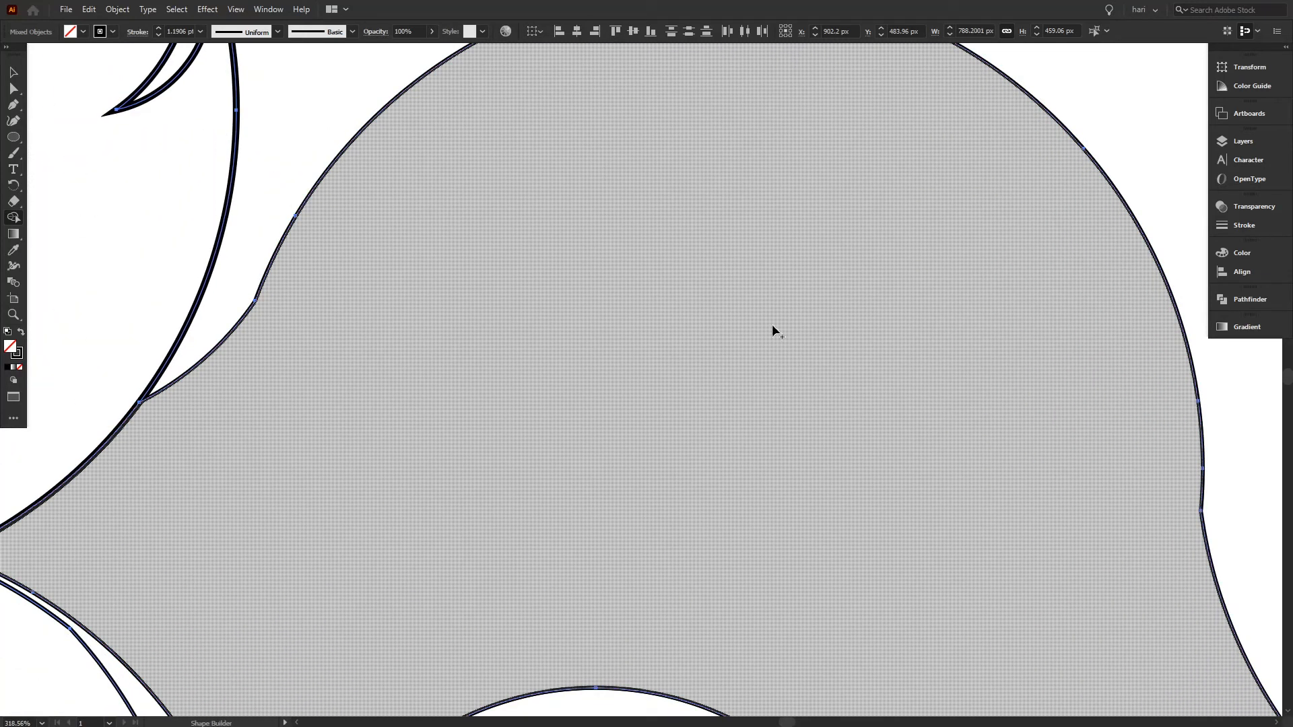
pyautogui.moveTo(694, 392); pyautogui.dragTo(655, 404)
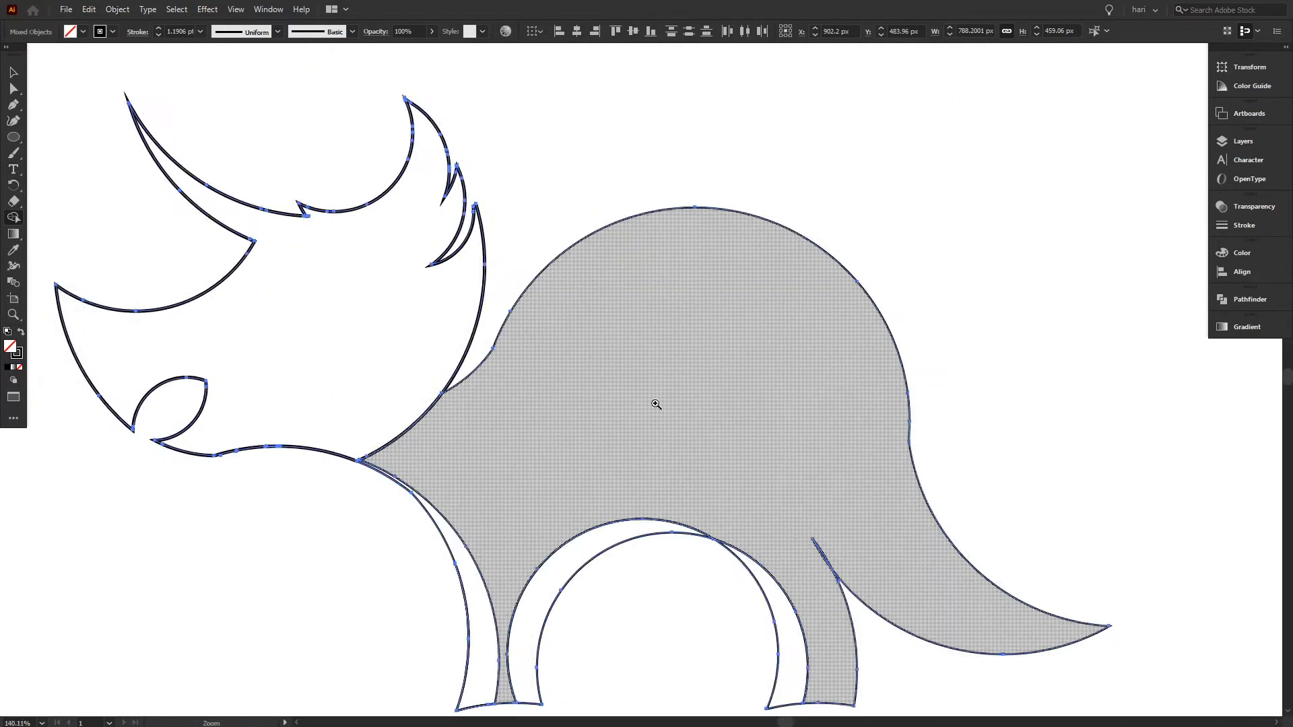
pyautogui.moveTo(809, 536); pyautogui.dragTo(849, 478)
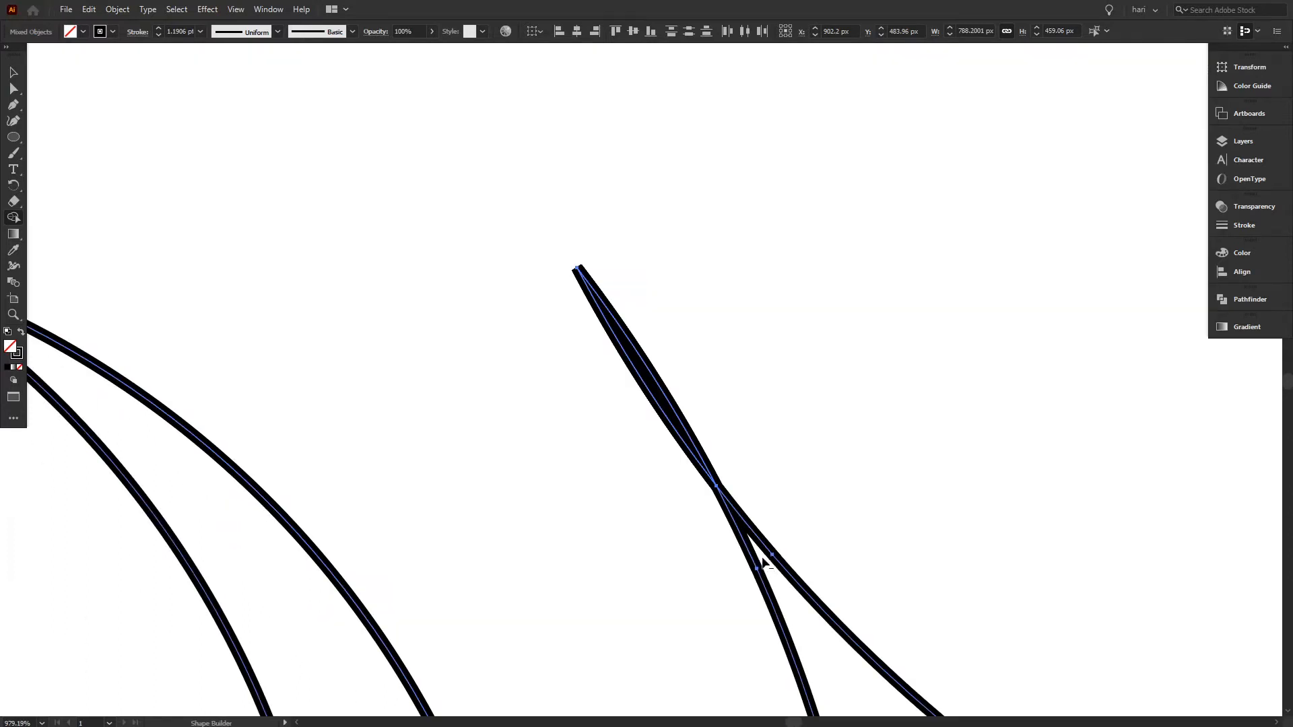
pyautogui.keyDown('alt'); pyautogui.click(700, 463); pyautogui.keyUp('alt')
pyautogui.moveTo(696, 335); pyautogui.dragTo(585, 404)
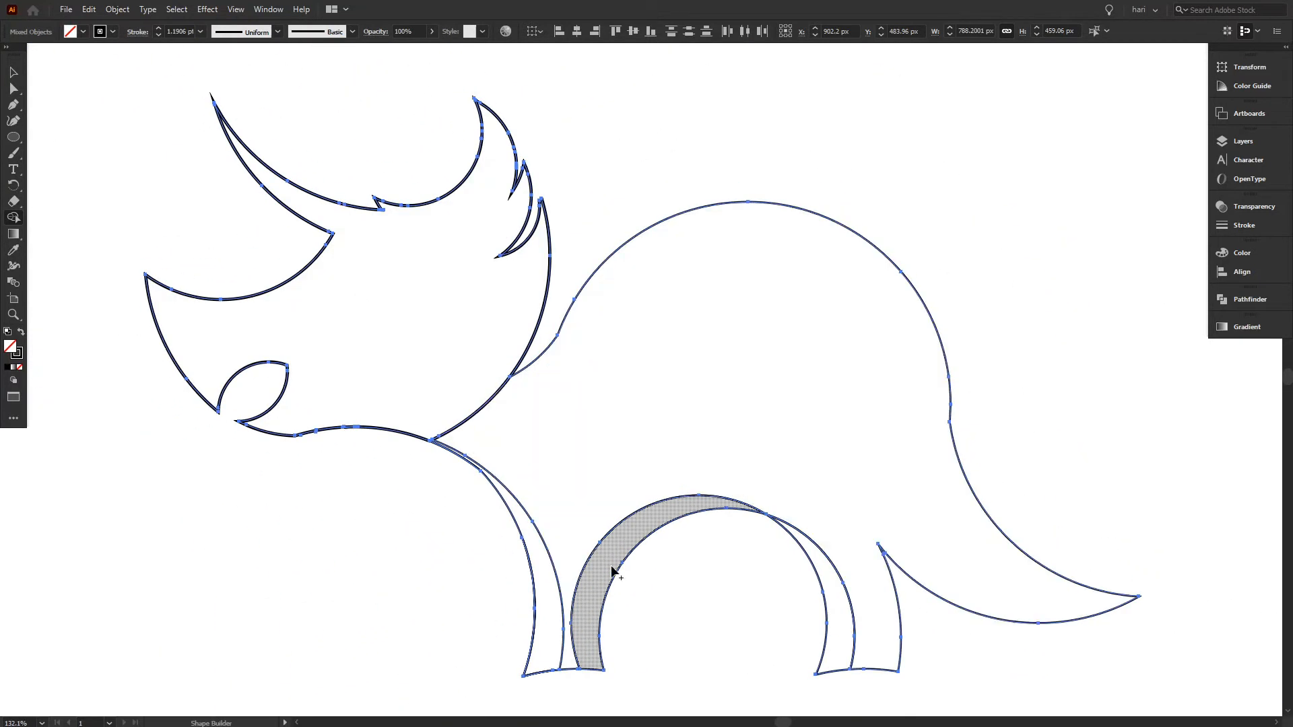
pyautogui.click(899, 532)
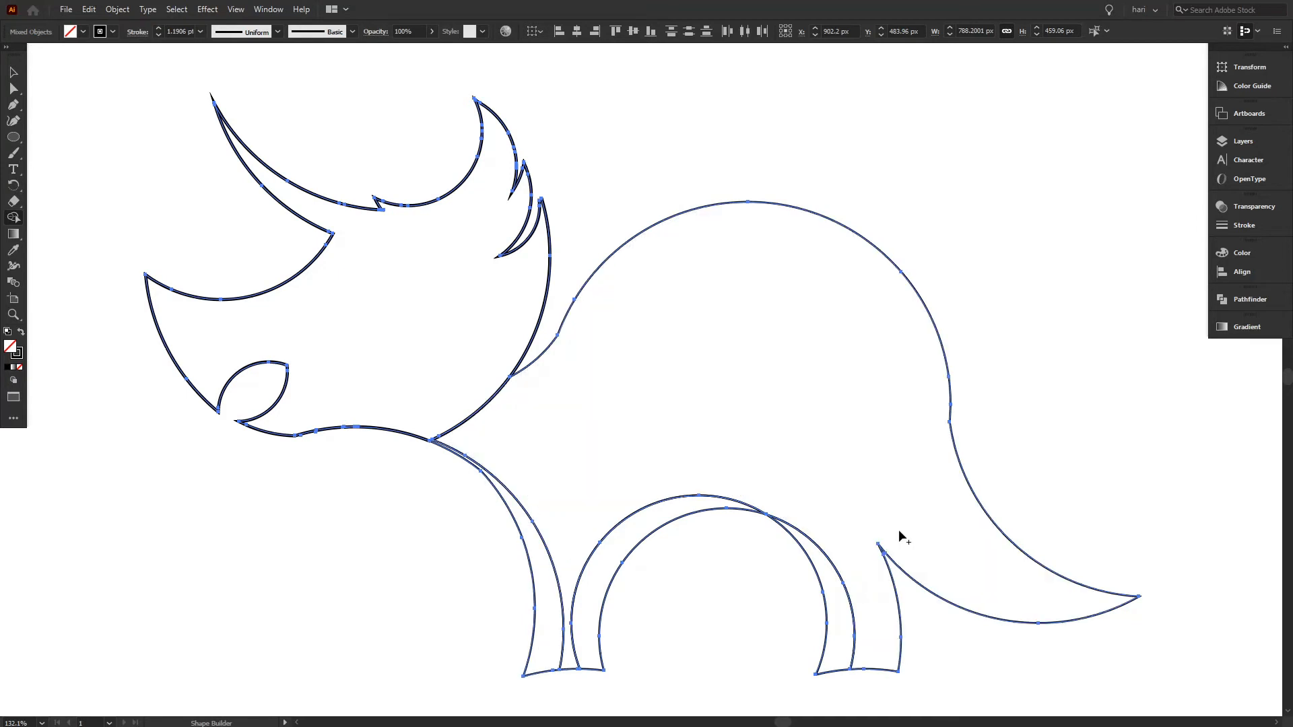
# Deselect the artwork and start a Pen path on the rear edge of the slim front leg crescent.
pyautogui.scroll(-1, 899, 532)
pyautogui.click(15, 106)
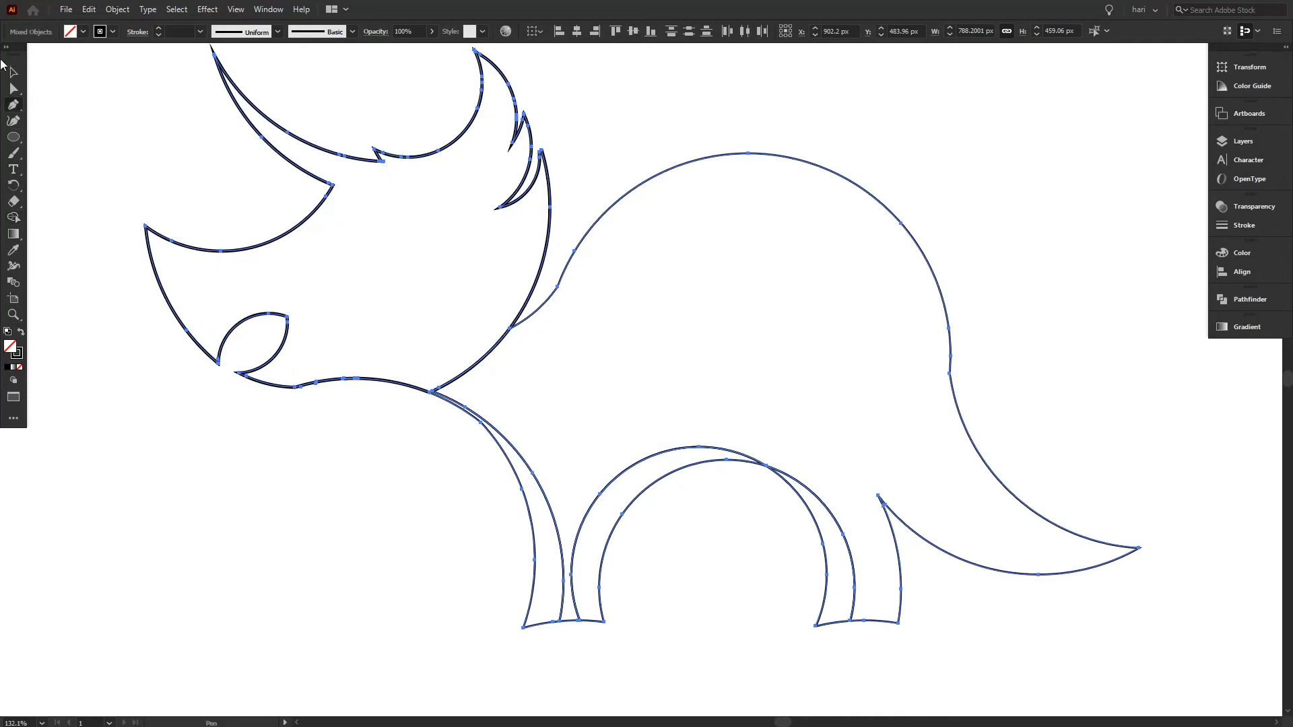
pyautogui.hotkey('ctrl', 'shift', 'a')
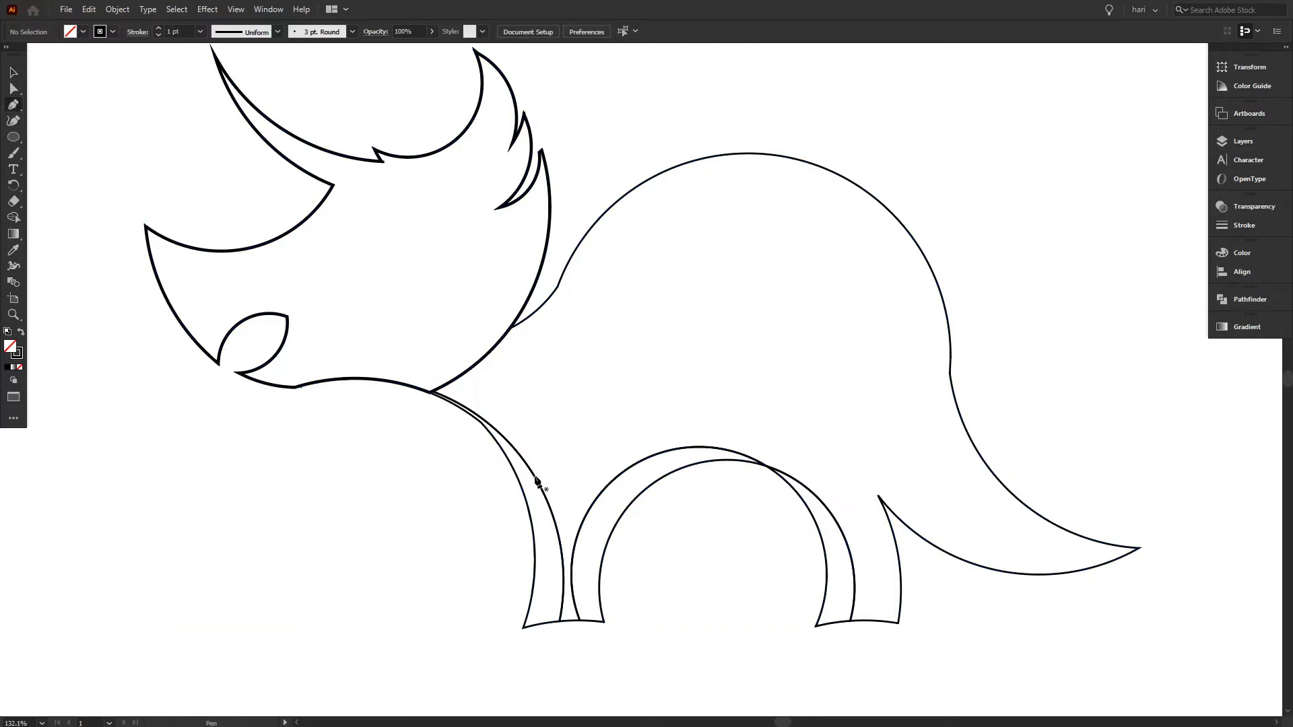
pyautogui.click(532, 474)
pyautogui.moveTo(736, 124); pyautogui.dragTo(737, 226)
pyautogui.scroll(-5, 757, 347)
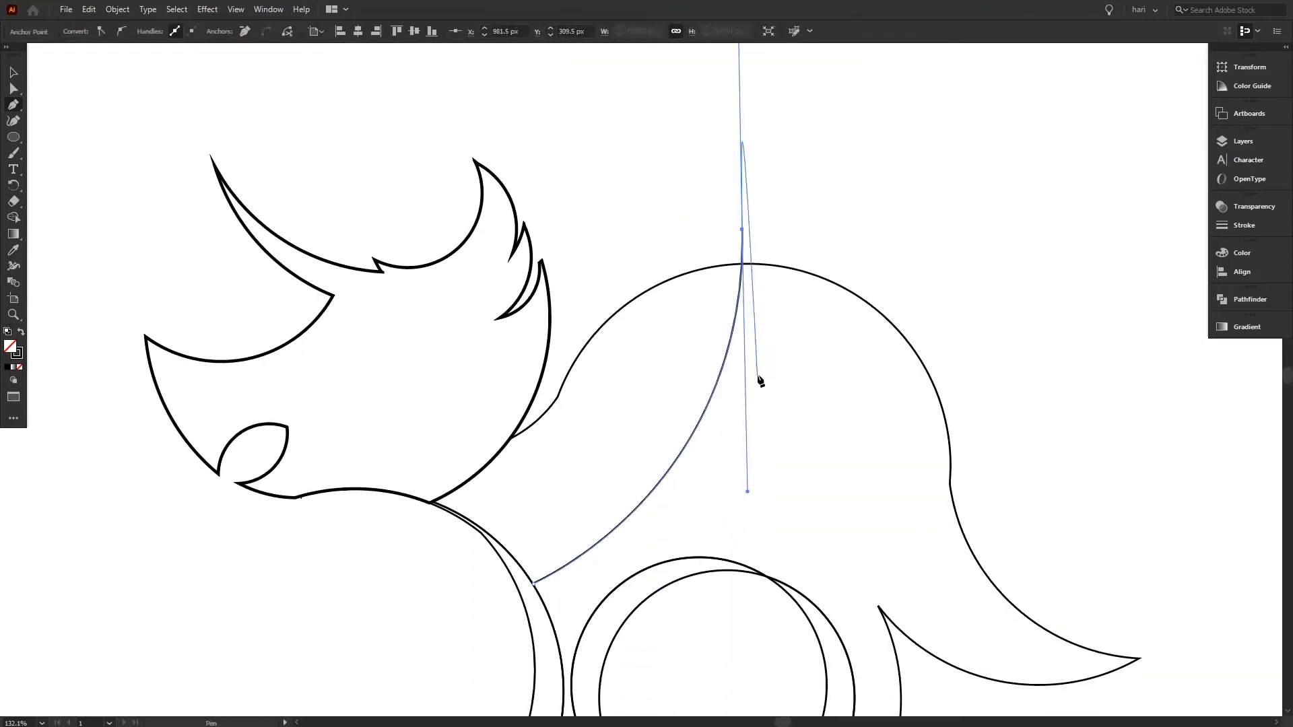
pyautogui.hotkey('ctrl', 'z')
pyautogui.moveTo(706, 218); pyautogui.dragTo(712, 139)
pyautogui.hotkey('ctrl', 'z')
# Finish the front stripe as a smooth curve sweeping up from the front leg across the body to just above the back.
pyautogui.moveTo(723, 272); pyautogui.dragTo(676, 336)
pyautogui.moveTo(731, 196); pyautogui.dragTo(746, 95)
pyautogui.press('ctrl')
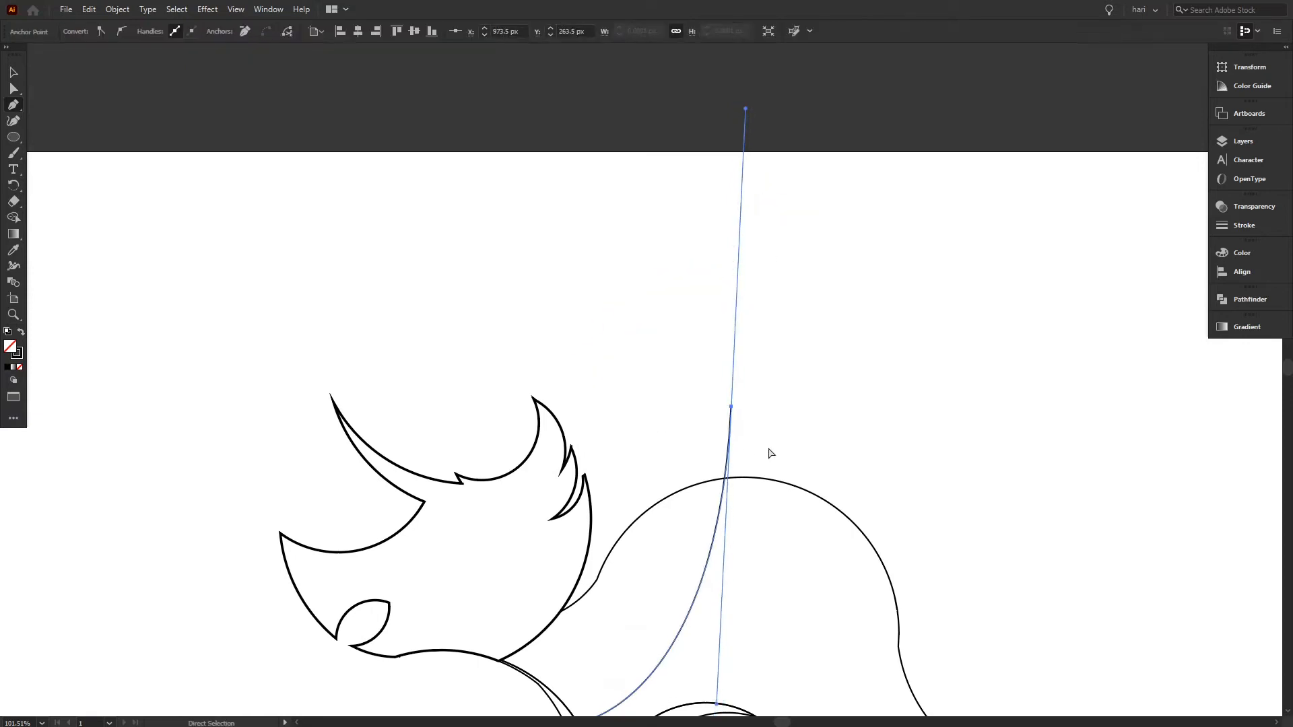
pyautogui.moveTo(770, 449); pyautogui.dragTo(738, 326)
pyautogui.moveTo(792, 510); pyautogui.dragTo(709, 372)
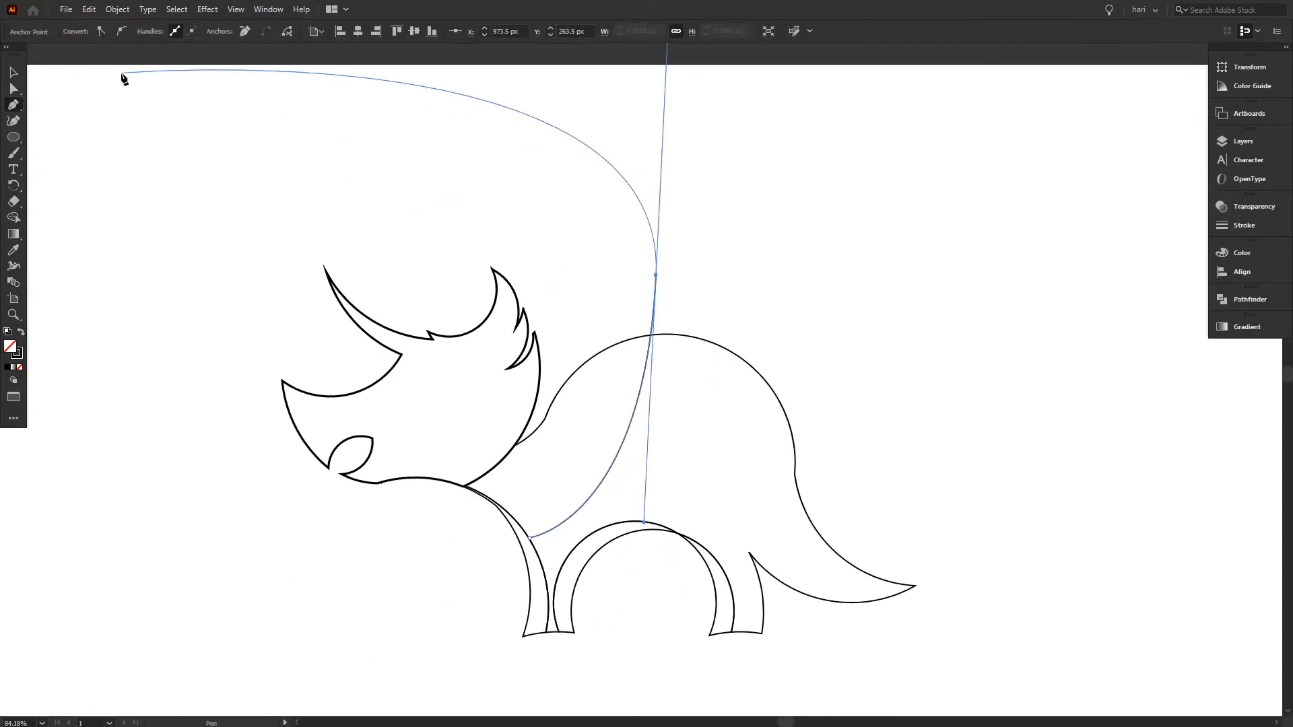
pyautogui.click(14, 73)
# Draw a second stripe curve from the crossing of the two belly arches up through the body to above the rump.
pyautogui.click(13, 105)
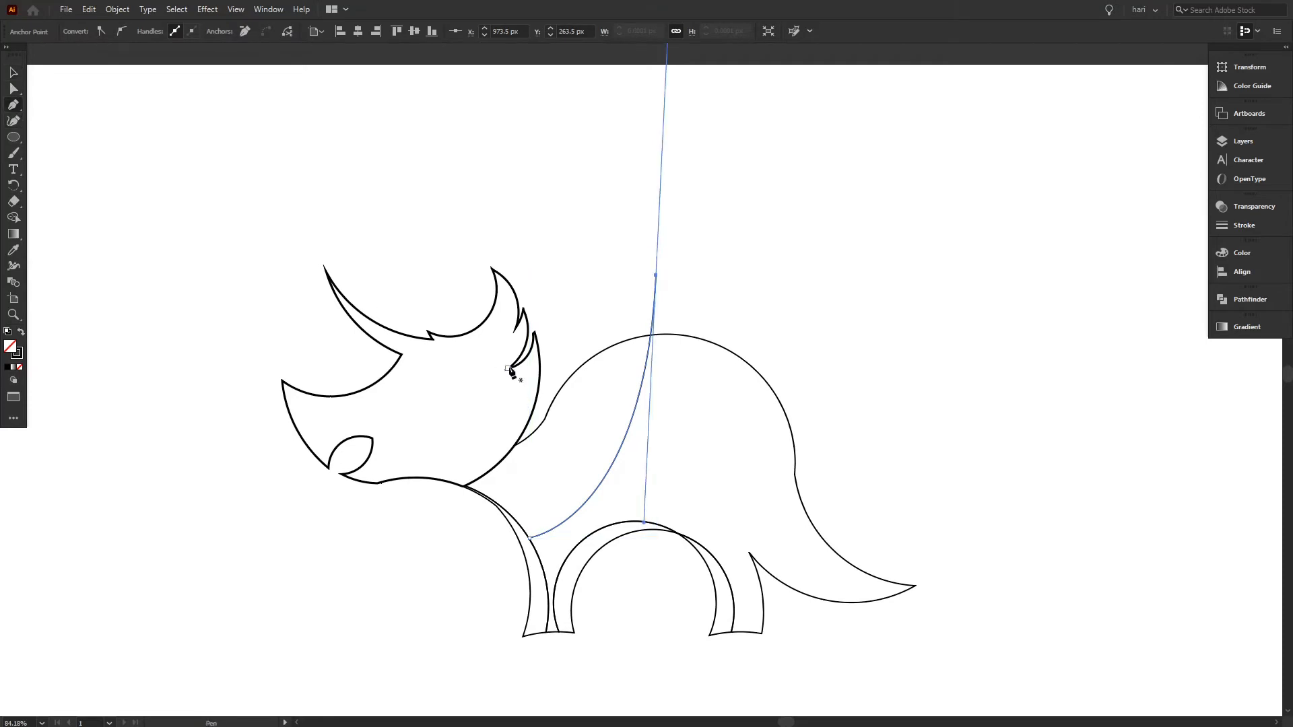
pyautogui.click(676, 532)
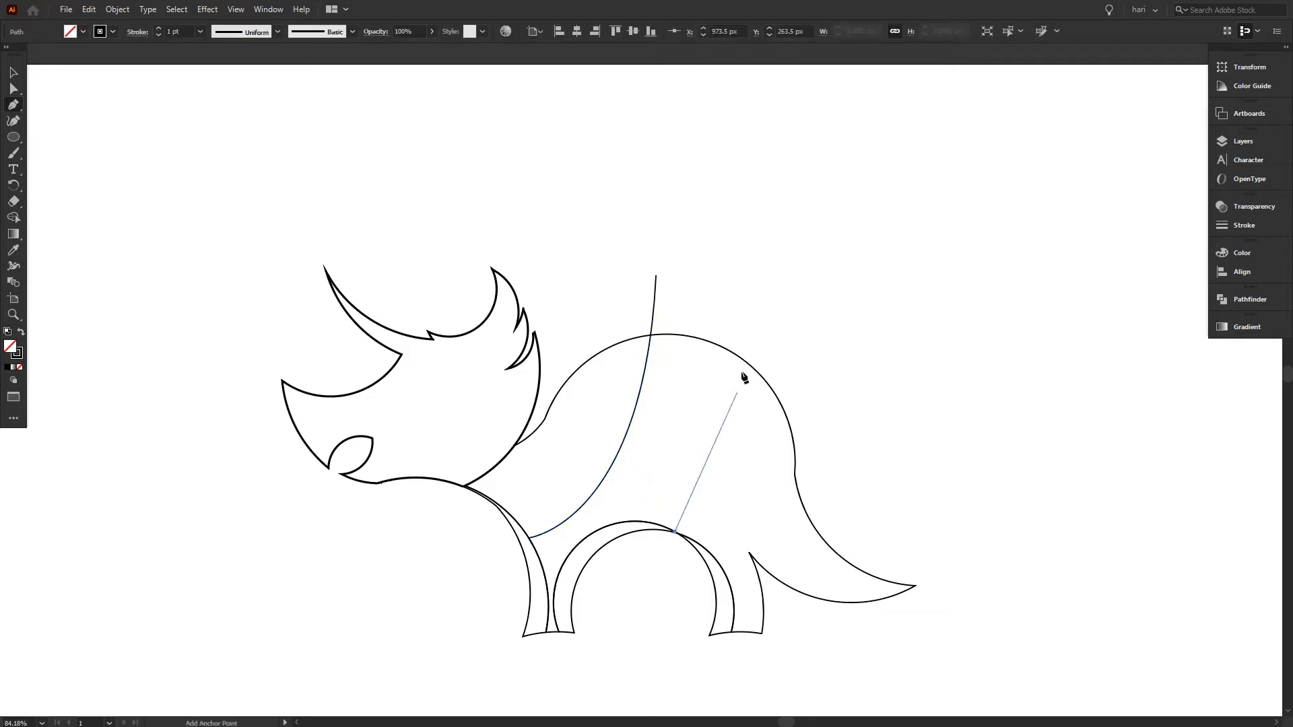
pyautogui.moveTo(754, 281); pyautogui.dragTo(722, 137)
pyautogui.press('v')
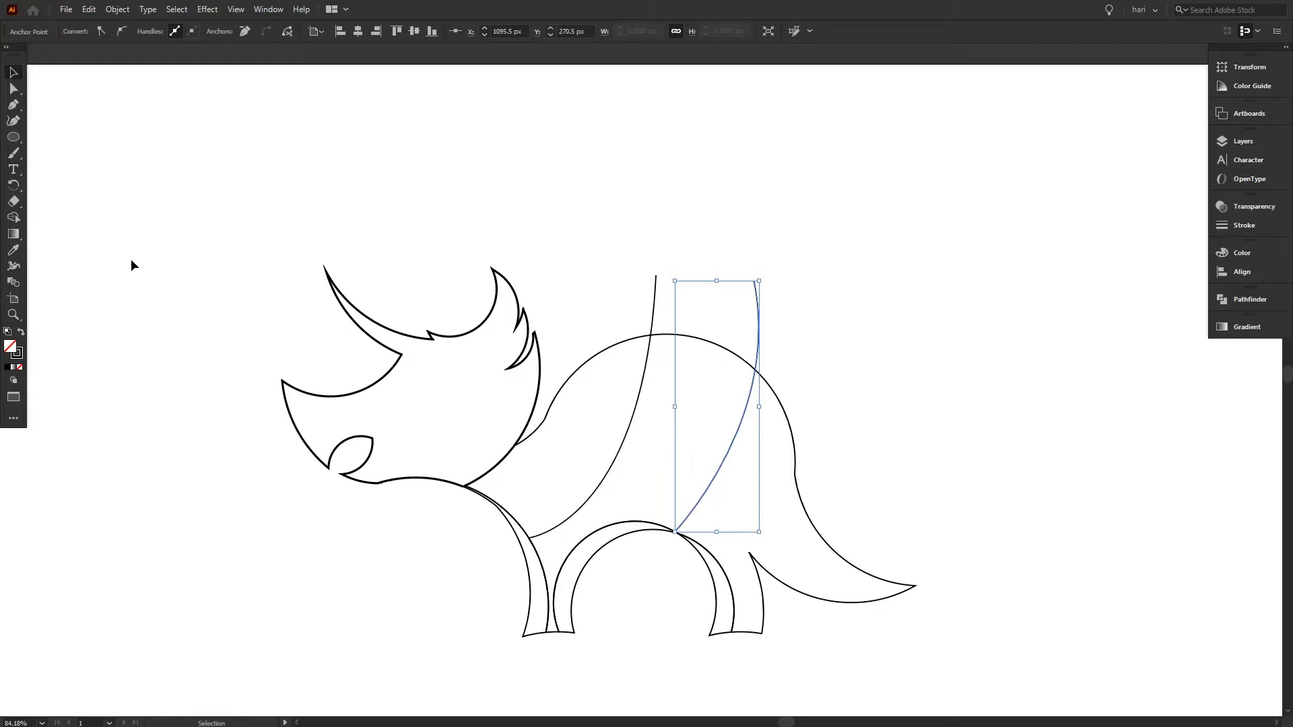
# Draw a third path from the tail tip along the tail's middle to a sharp corner near the hip, then curving up past the rump.
pyautogui.click(13, 106)
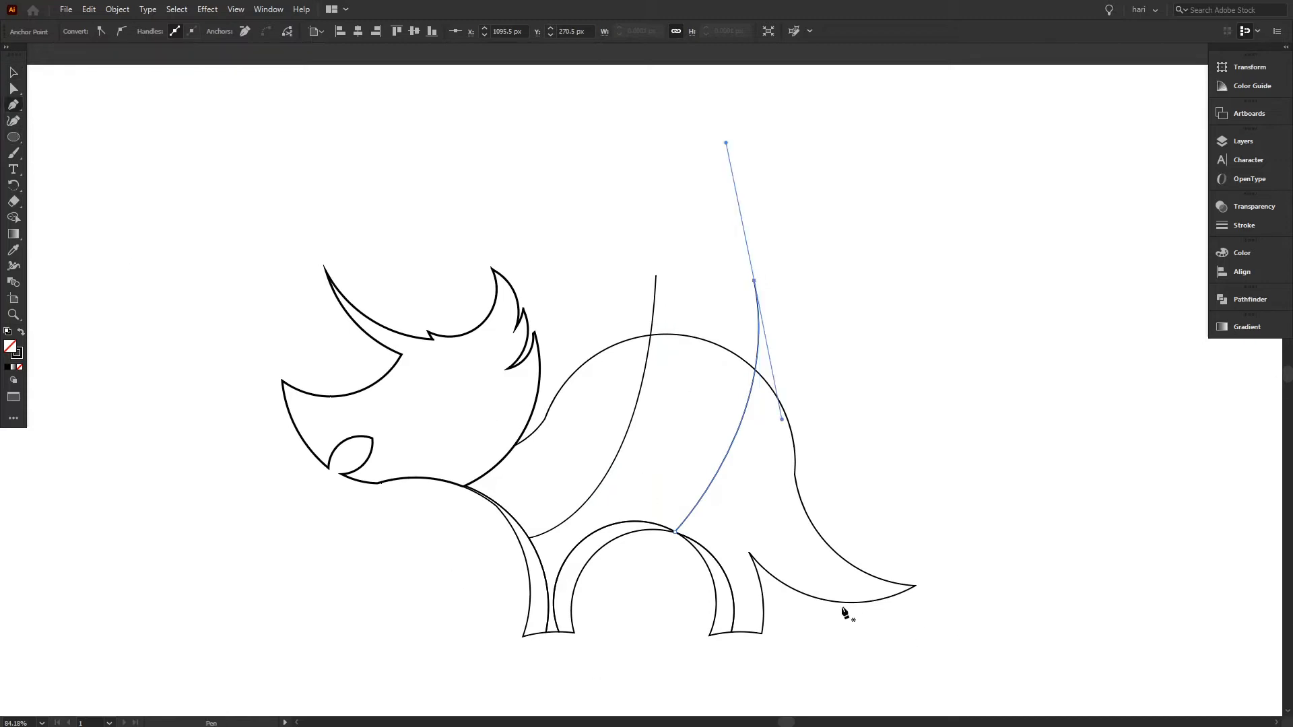
pyautogui.click(914, 586)
pyautogui.moveTo(747, 510); pyautogui.dragTo(653, 402)
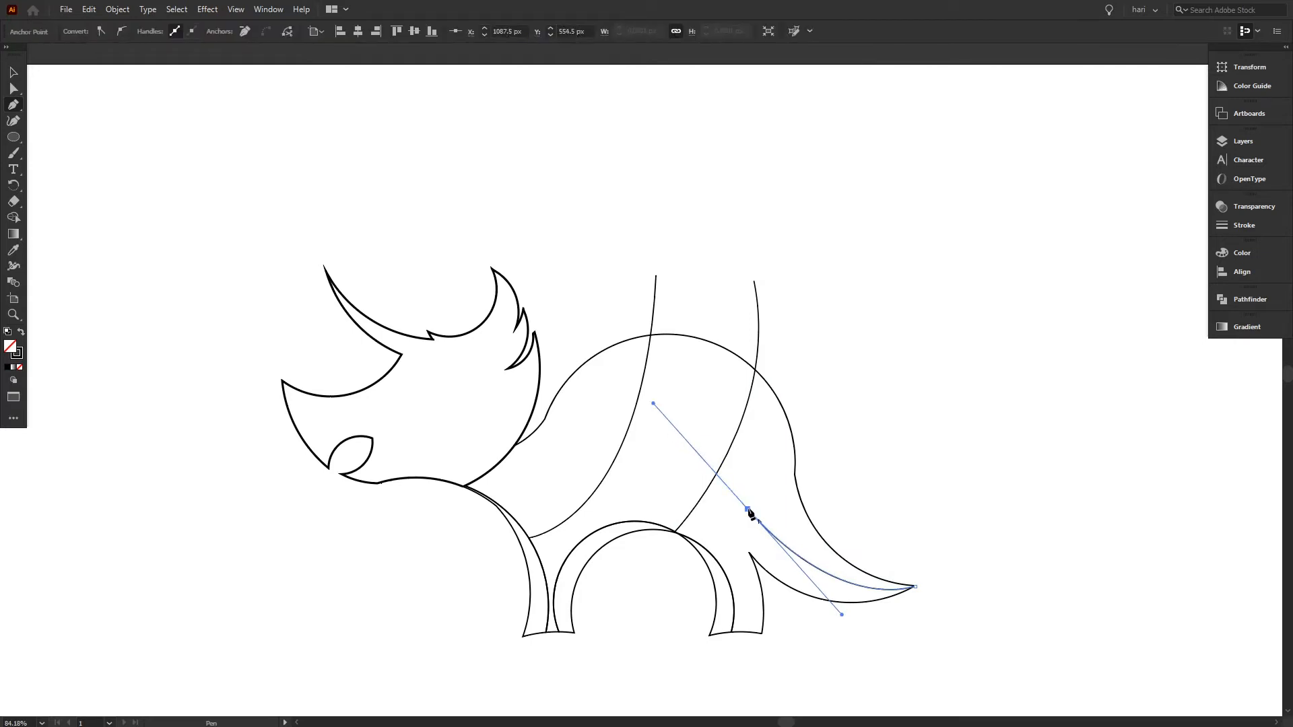
pyautogui.click(748, 510)
pyautogui.moveTo(812, 379); pyautogui.dragTo(831, 300)
pyautogui.click(13, 73)
# Draw a curved dividing line inside the rear leg from the foot's bottom edge up to the notch under the tail.
pyautogui.click(13, 105)
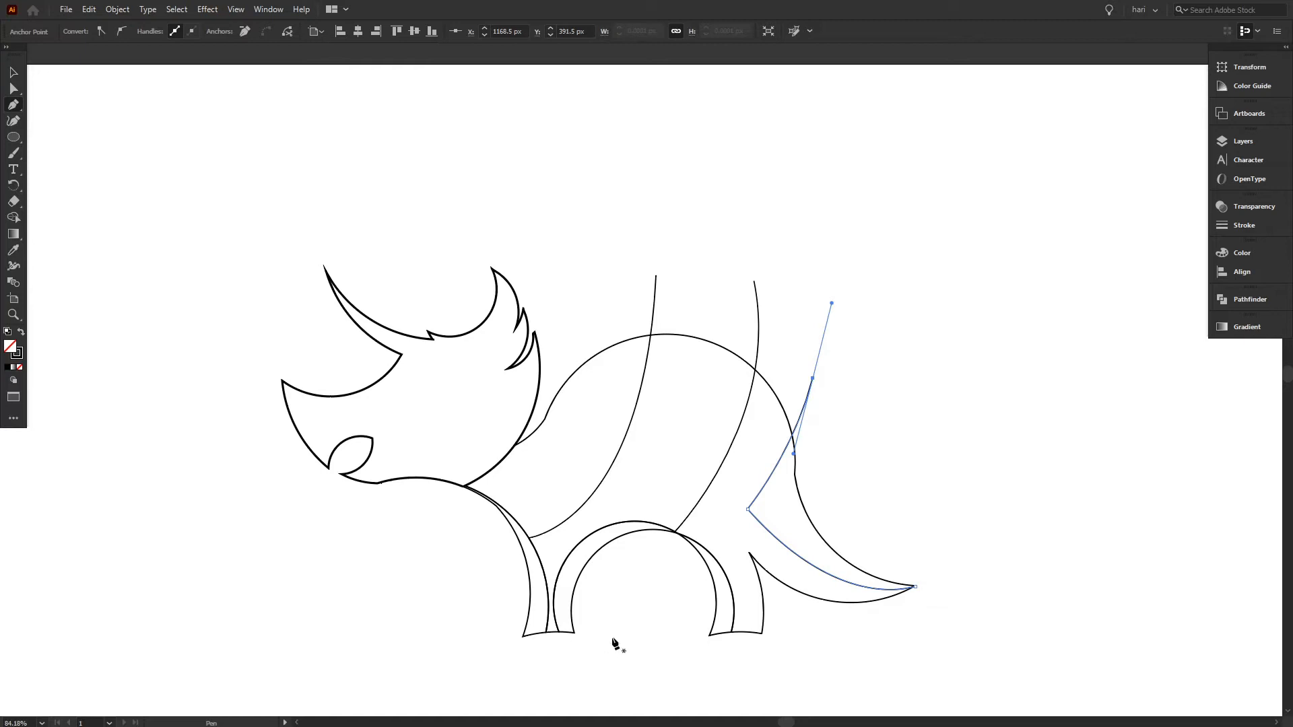
pyautogui.click(744, 633)
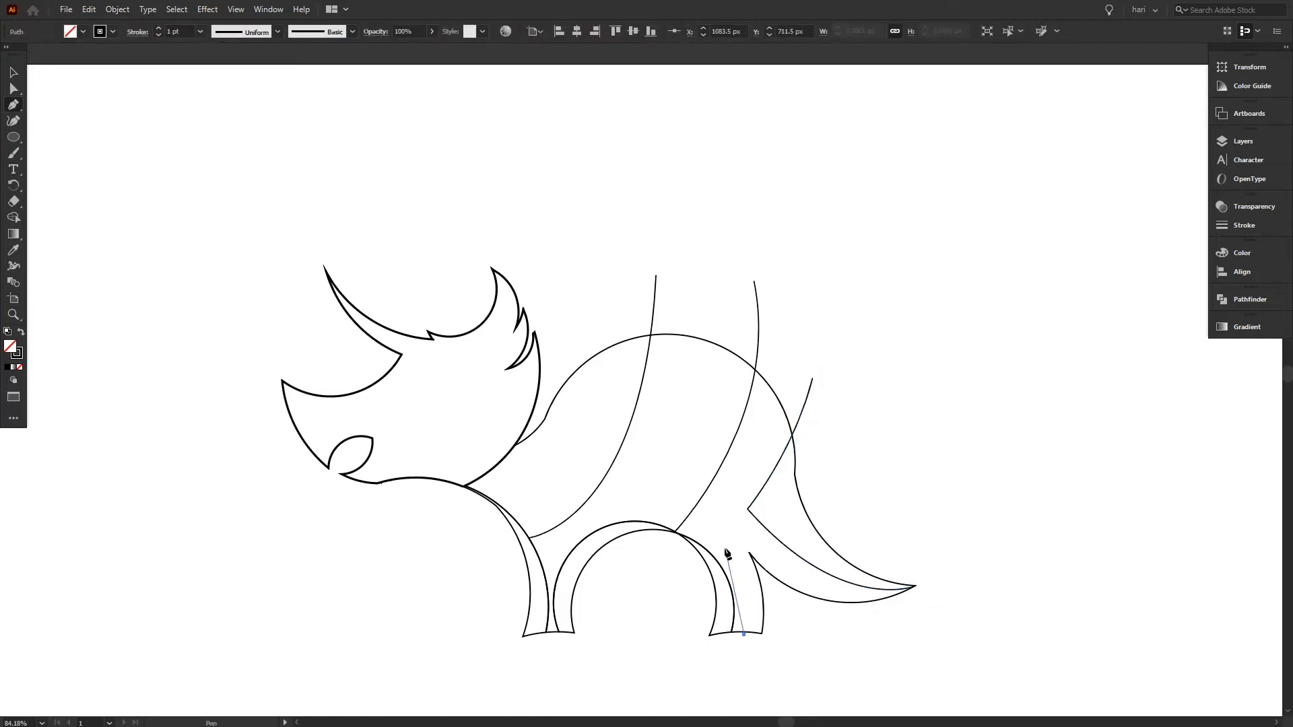
pyautogui.moveTo(749, 552); pyautogui.dragTo(737, 479)
pyautogui.click(12, 75)
# Select all the artwork, delete the stripe ends protruding beyond the back with Shape Builder, and deselect.
pyautogui.moveTo(285, 257); pyautogui.dragTo(587, 421)
pyautogui.hotkey('ctrl', 'a')
pyautogui.click(12, 217)
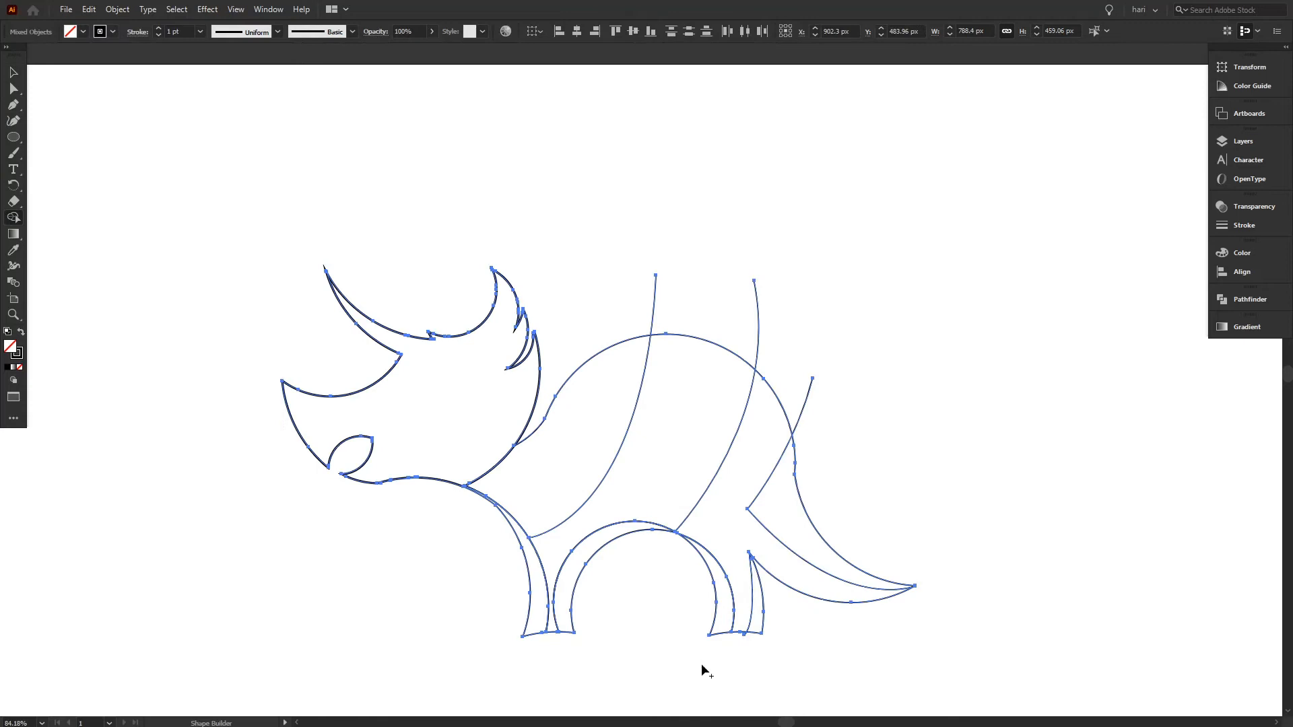
pyautogui.keyDown('alt'); pyautogui.click(806, 406); pyautogui.keyUp('alt')
pyautogui.keyDown('alt'); pyautogui.click(758, 332); pyautogui.keyUp('alt')
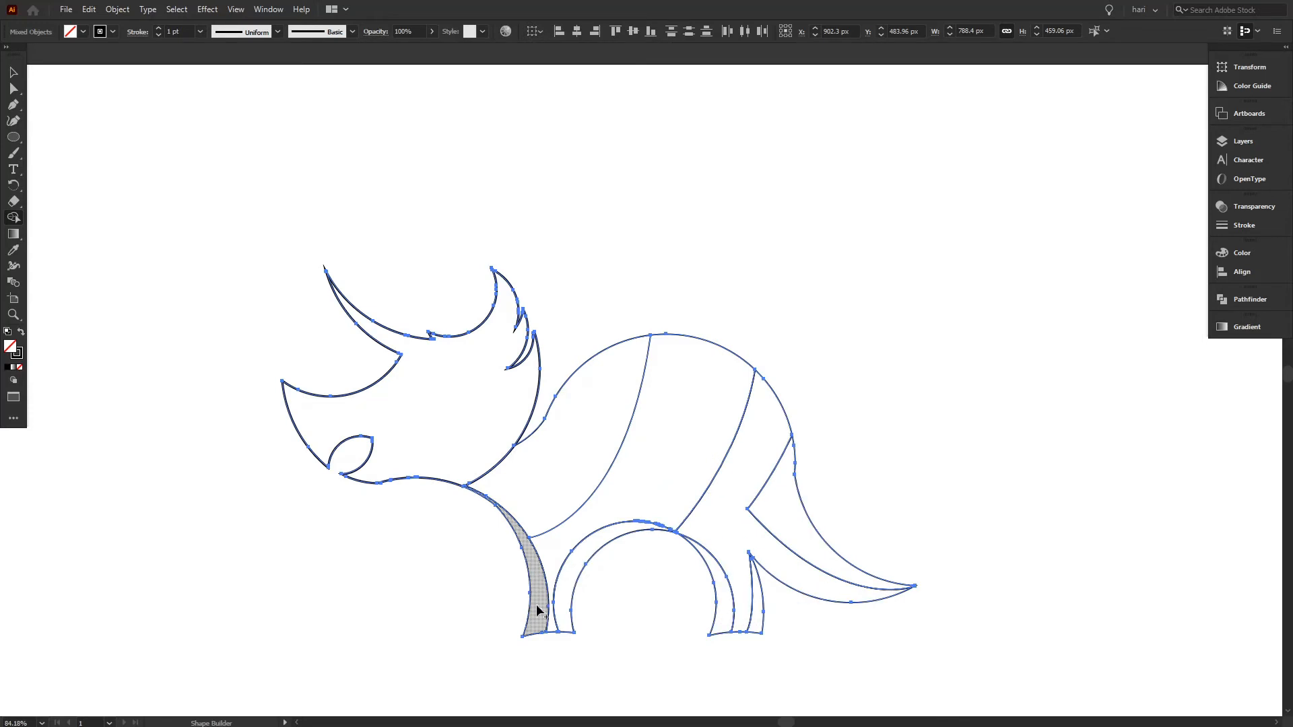
pyautogui.click(13, 72)
pyautogui.click(62, 113)
# Place a Pen anchor where the front stripe meets the front leg, and work the adjoining regions with Shape Builder.
pyautogui.press('p')
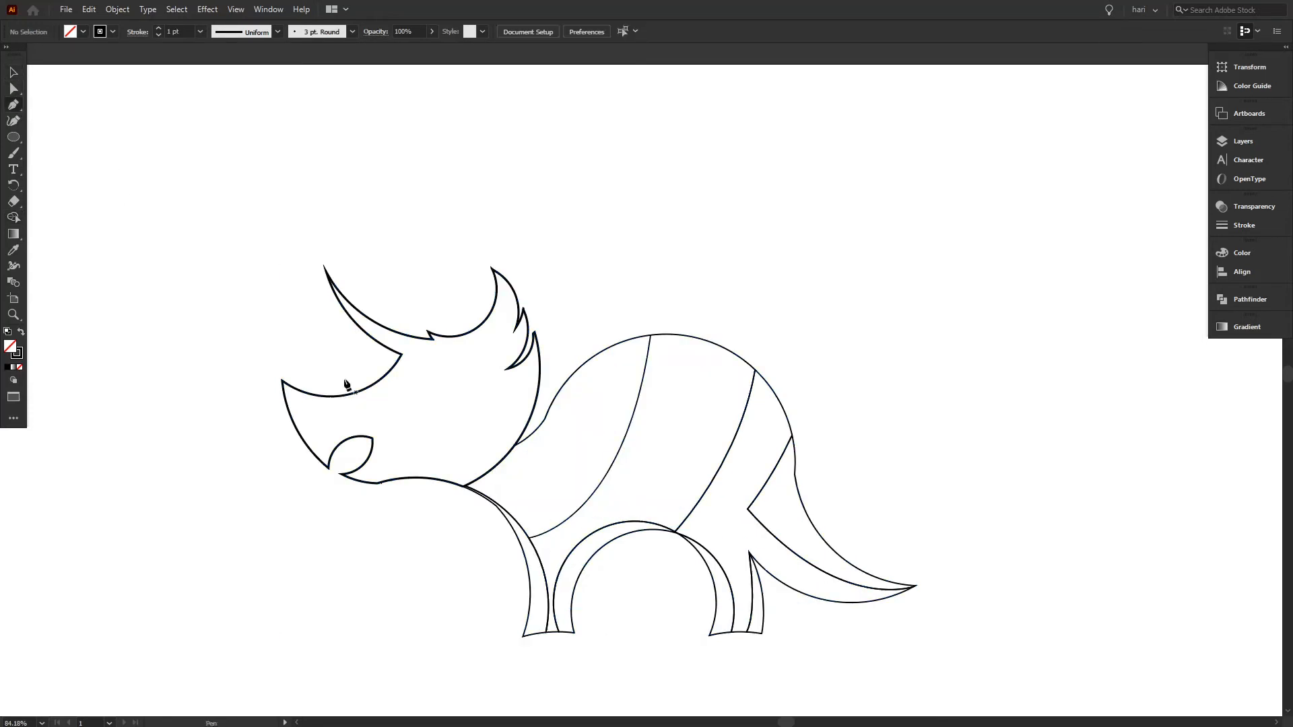
pyautogui.click(529, 538)
pyautogui.click(13, 72)
pyautogui.hotkey('ctrl', 'a')
pyautogui.hotkey('shift', 'm')
pyautogui.moveTo(527, 546)
pyautogui.mouseDown()
pyautogui.moveTo(666, 508)
pyautogui.moveTo(511, 433)
pyautogui.moveTo(539, 425)
pyautogui.mouseUp()
pyautogui.press('v')
# Group all the dinosaur paths and enlarge the group to about 1390 × 809 px, placed around the middle of the artboard.
pyautogui.rightClick(634, 461)
pyautogui.click(692, 534)
pyautogui.click(236, 8)
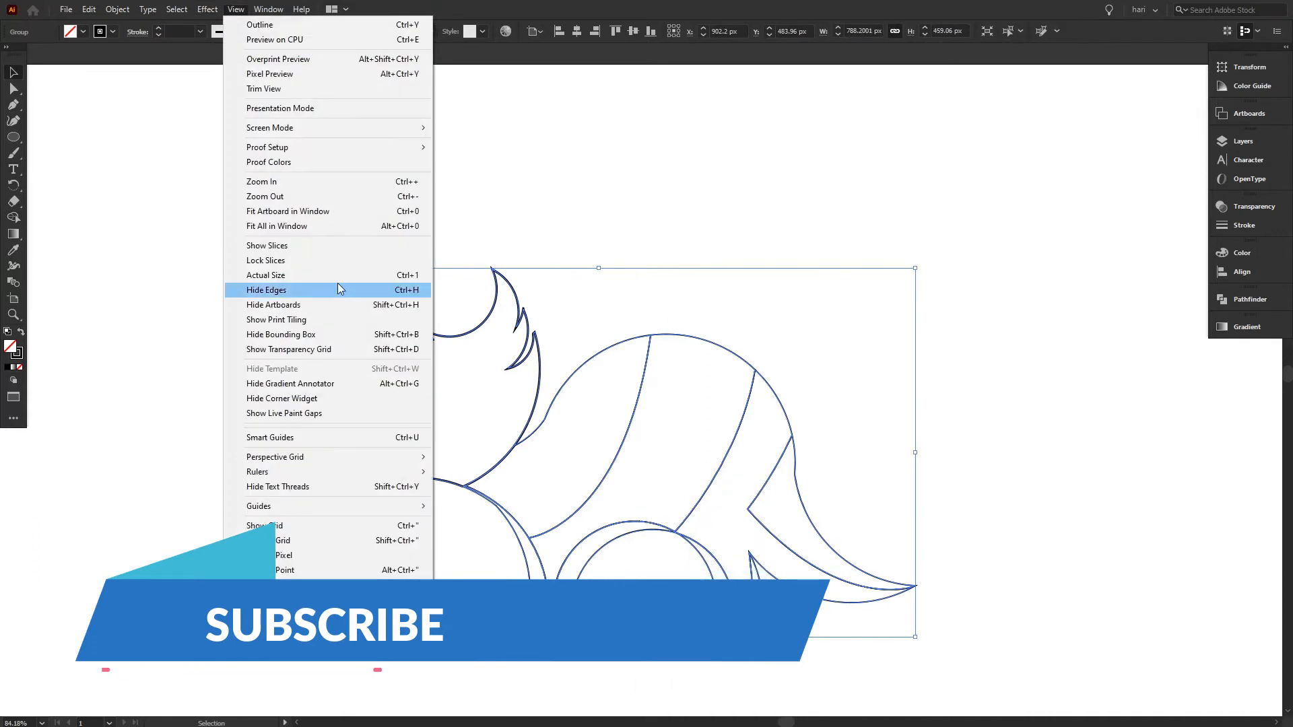
pyautogui.click(290, 211)
pyautogui.moveTo(838, 482); pyautogui.dragTo(1014, 592)
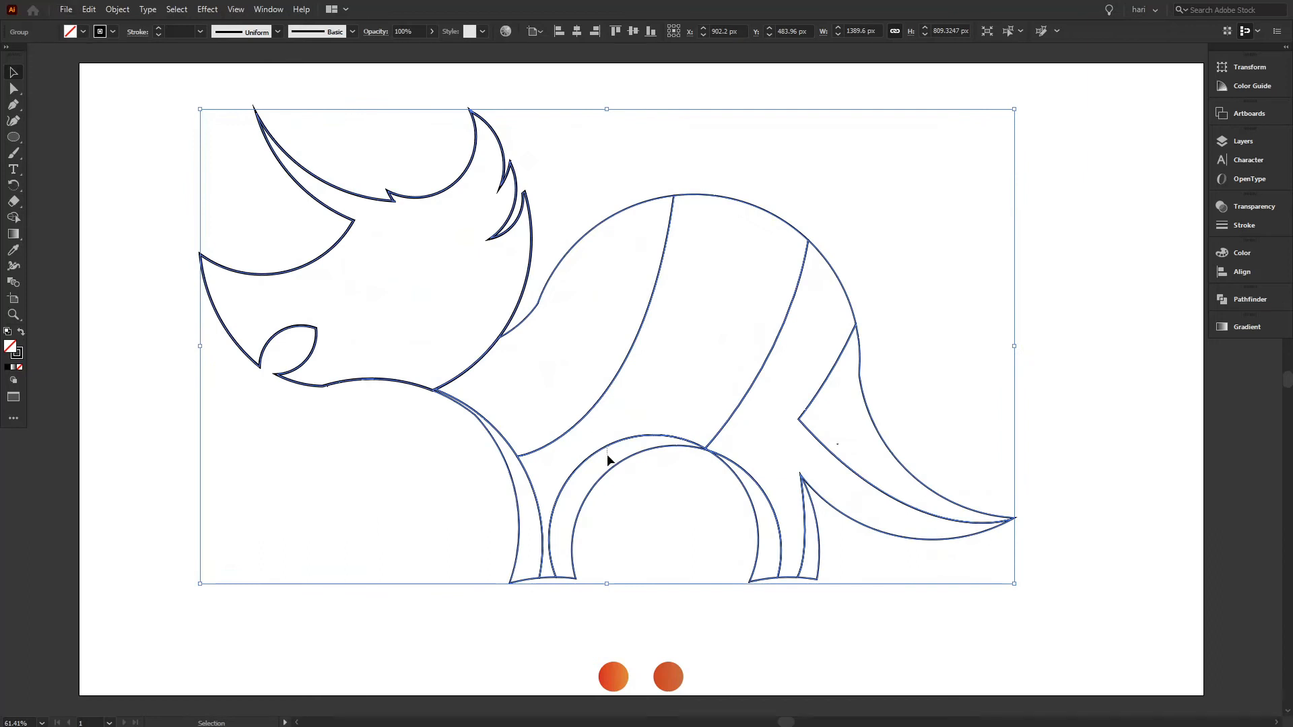
pyautogui.moveTo(553, 278); pyautogui.dragTo(552, 301)
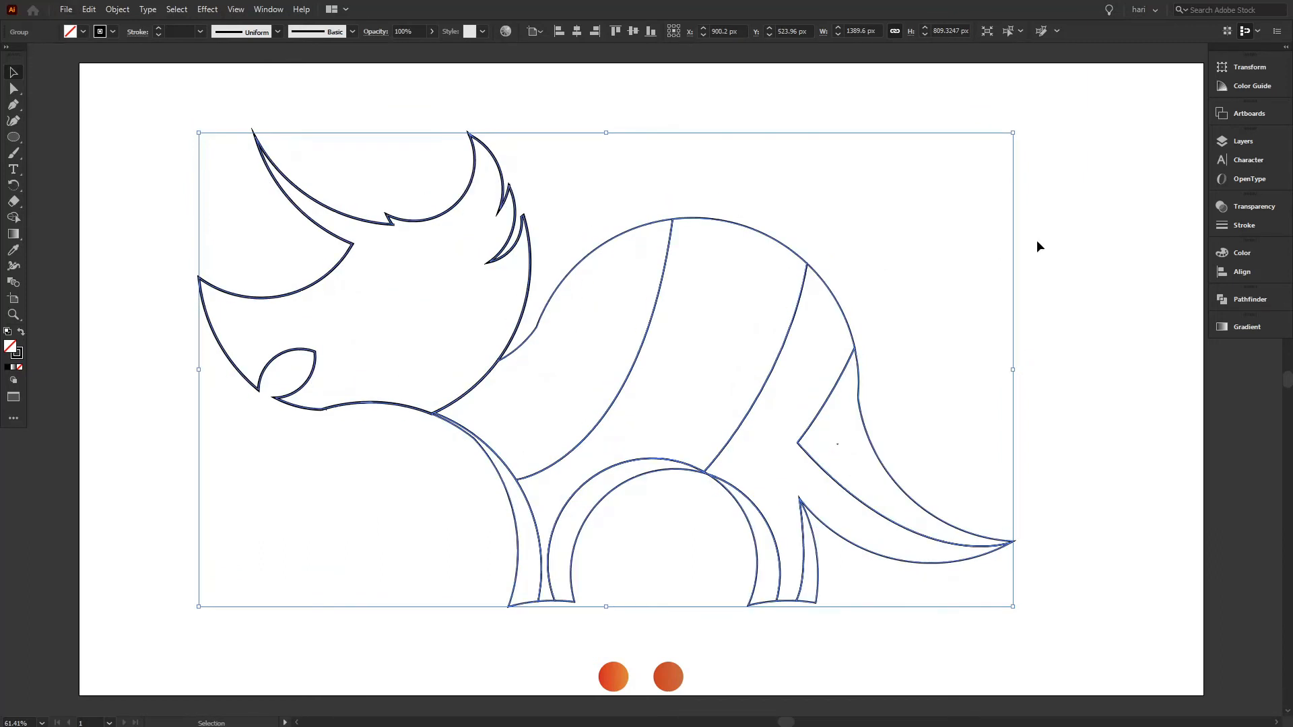
# Ungroup the dinosaur artwork and deselect everything.
pyautogui.rightClick(563, 302)
pyautogui.click(593, 402)
pyautogui.click(1083, 347)
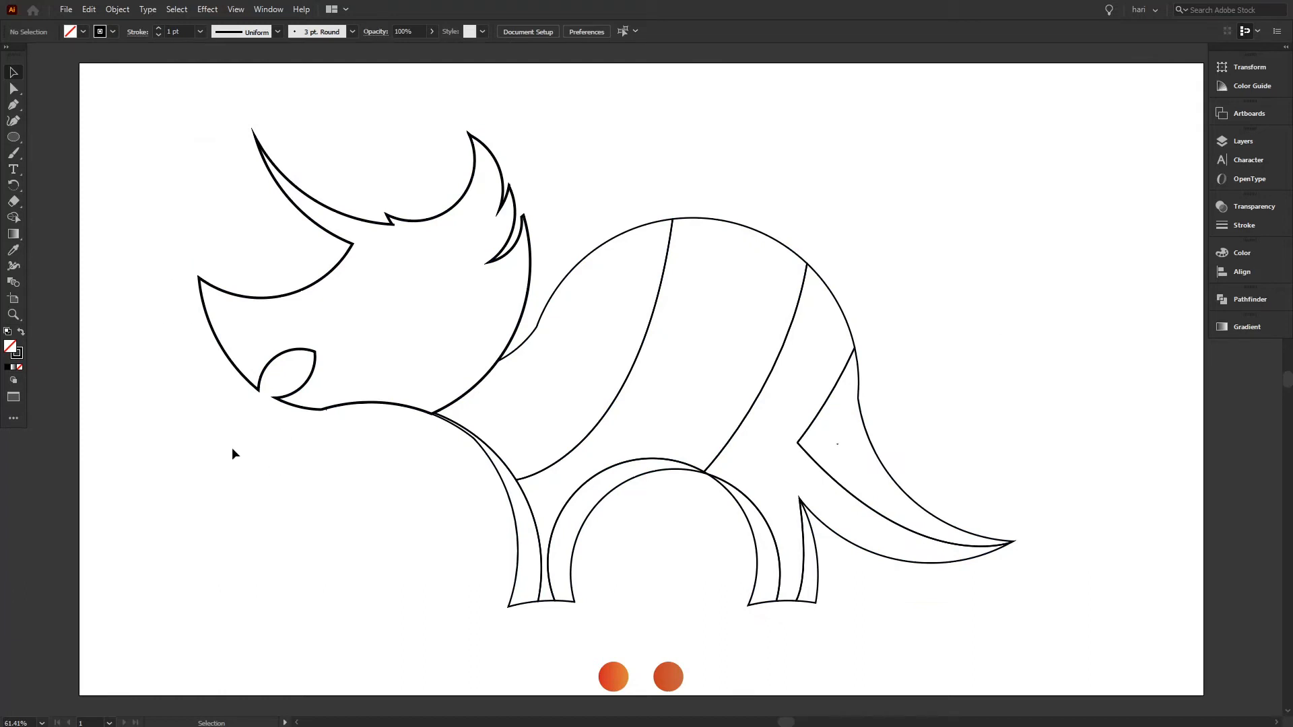
# Fill the head with the bright orange gradient sampled from the brighter sample circle, and redraw the gradient nearly horizontally from snout to frill.
pyautogui.moveTo(297, 203); pyautogui.dragTo(298, 204)
pyautogui.click(14, 249)
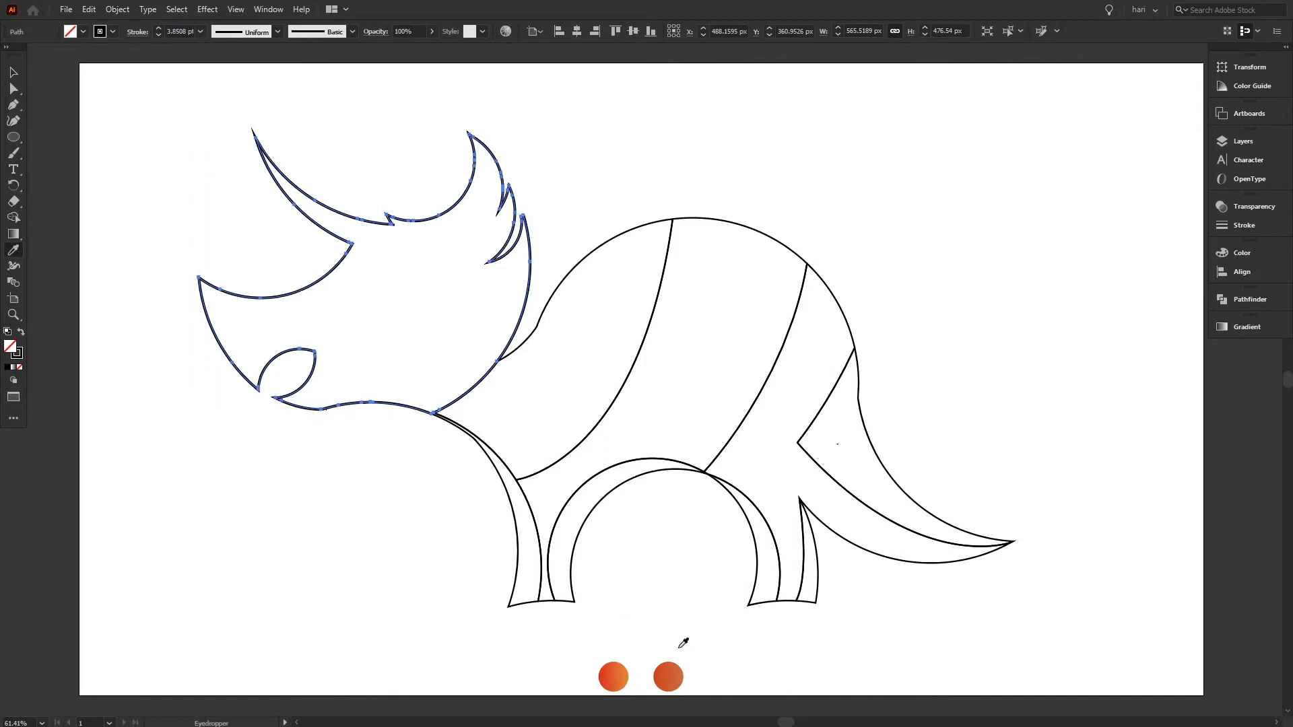
pyautogui.click(618, 671)
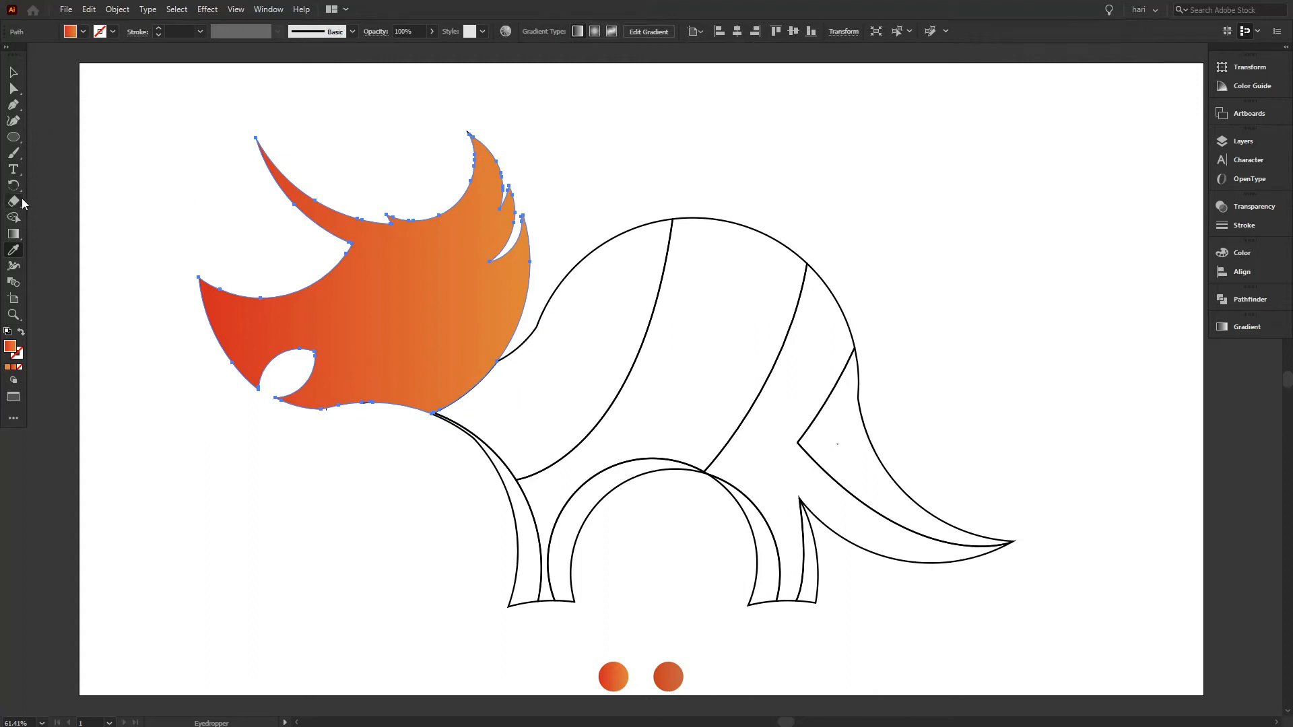
pyautogui.click(14, 232)
pyautogui.moveTo(174, 319)
pyautogui.mouseDown()
pyautogui.moveTo(536, 340)
pyautogui.moveTo(547, 330)
pyautogui.moveTo(464, 361)
pyautogui.moveTo(542, 329)
pyautogui.moveTo(545, 291)
pyautogui.moveTo(608, 300)
pyautogui.moveTo(552, 335)
pyautogui.mouseUp()
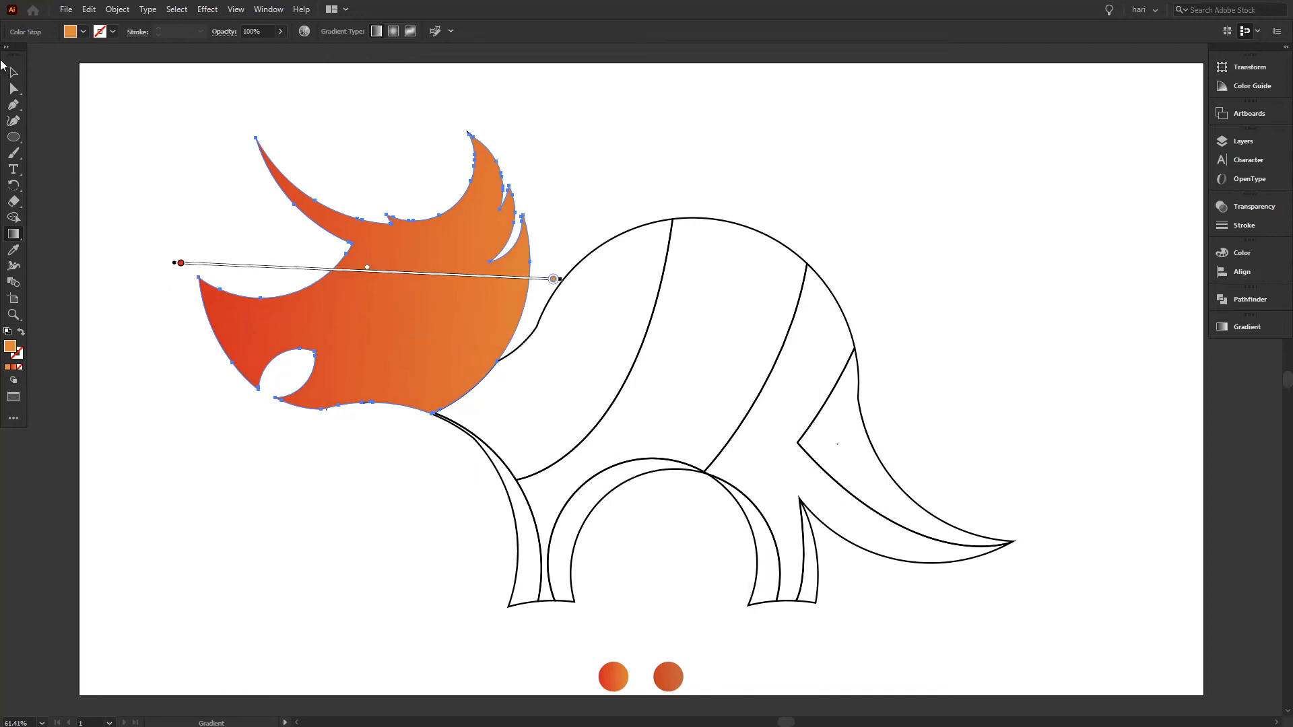
pyautogui.click(13, 73)
pyautogui.click(133, 159)
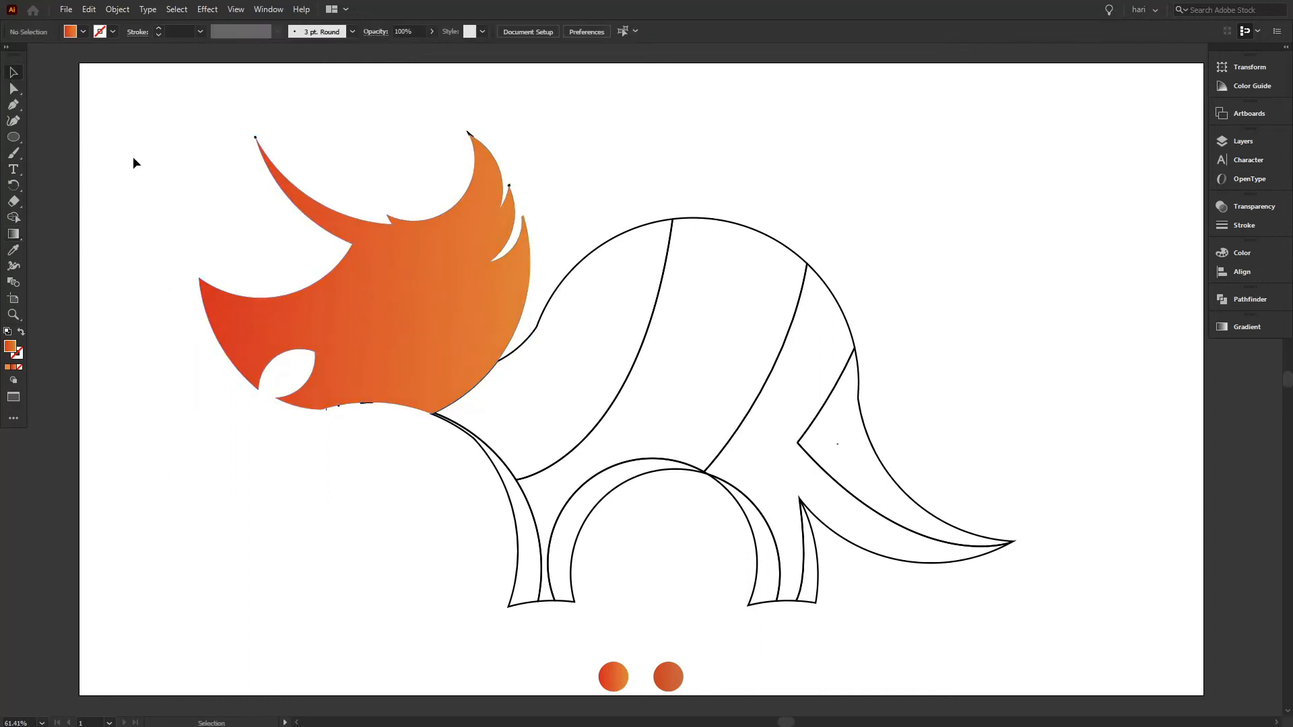
# Fill the slim front leg crescent with the darker orange gradient sampled from the darker sample circle, and deselect it.
pyautogui.click(533, 328)
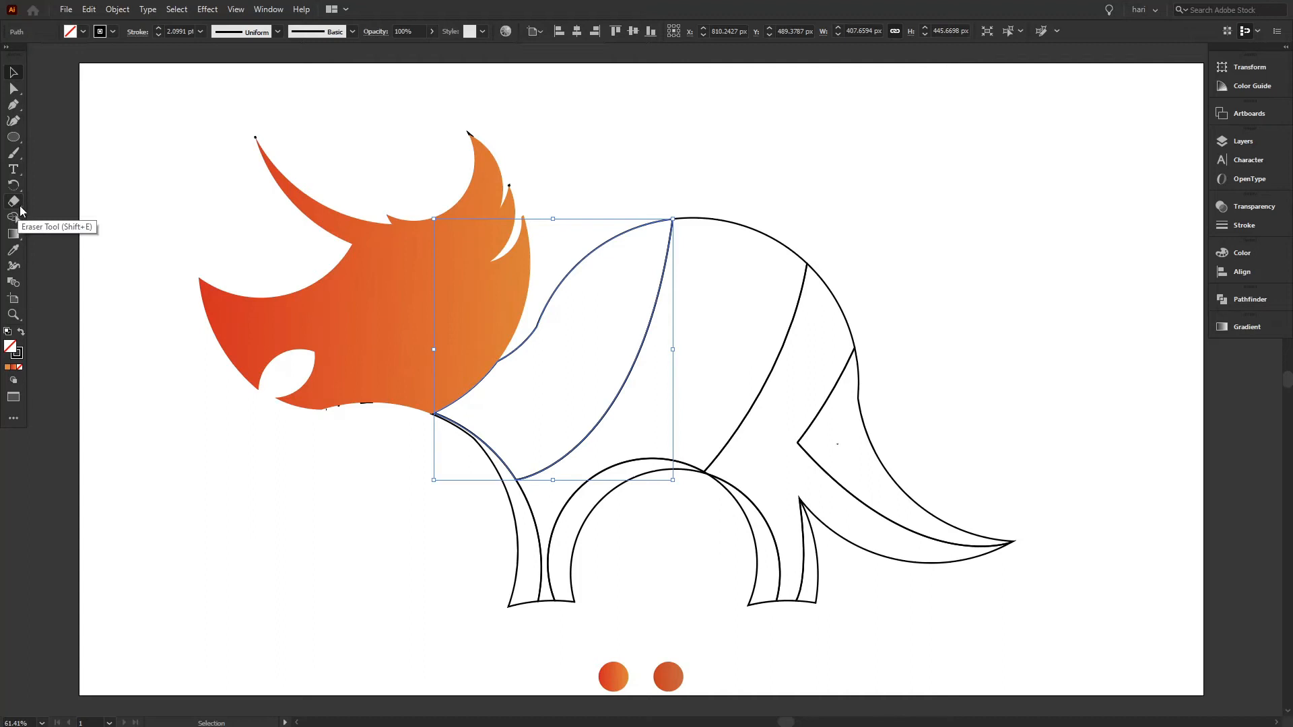
pyautogui.click(366, 556)
pyautogui.click(518, 607)
pyautogui.click(14, 252)
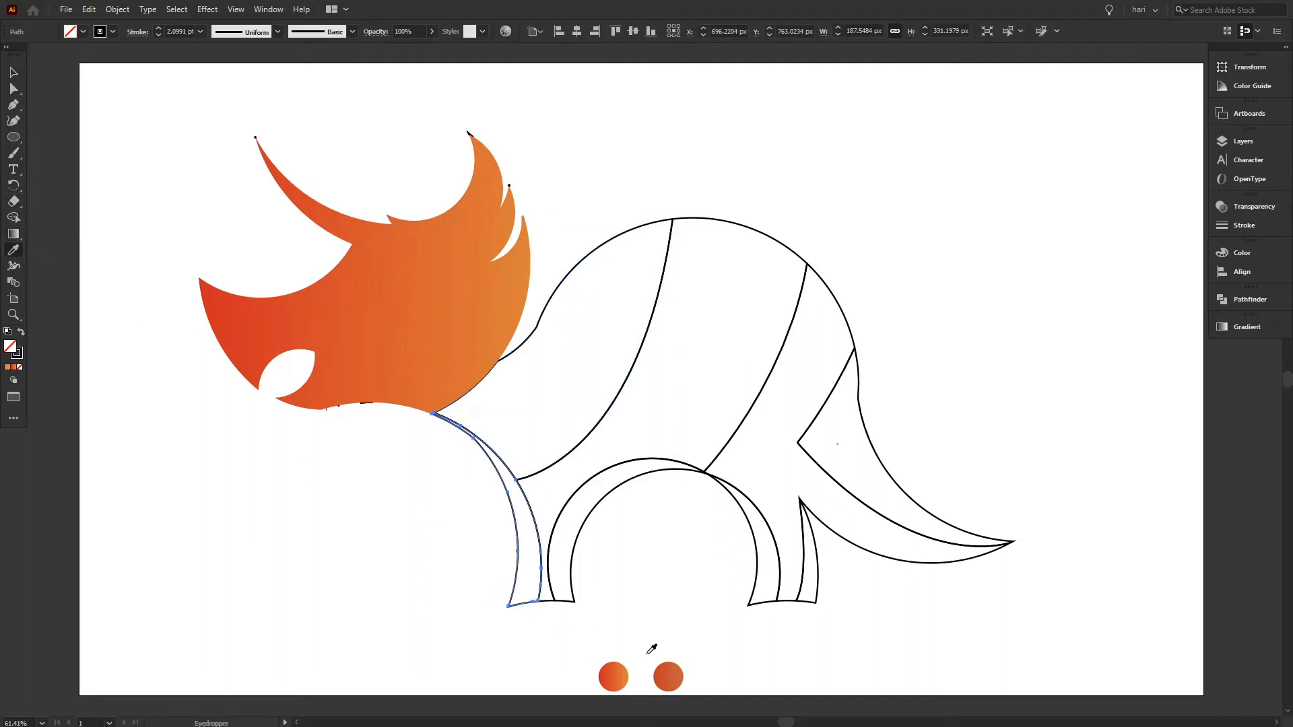
pyautogui.click(672, 670)
pyautogui.click(13, 72)
pyautogui.click(769, 598)
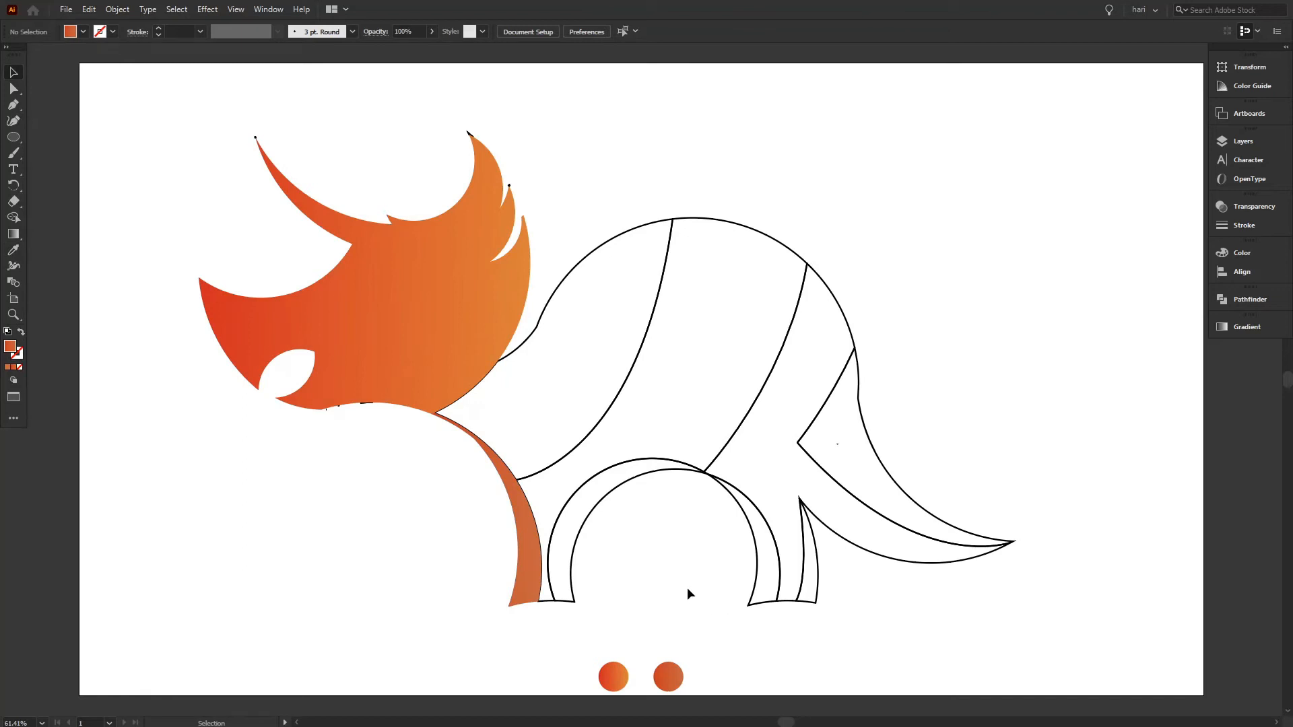
pyautogui.click(531, 590)
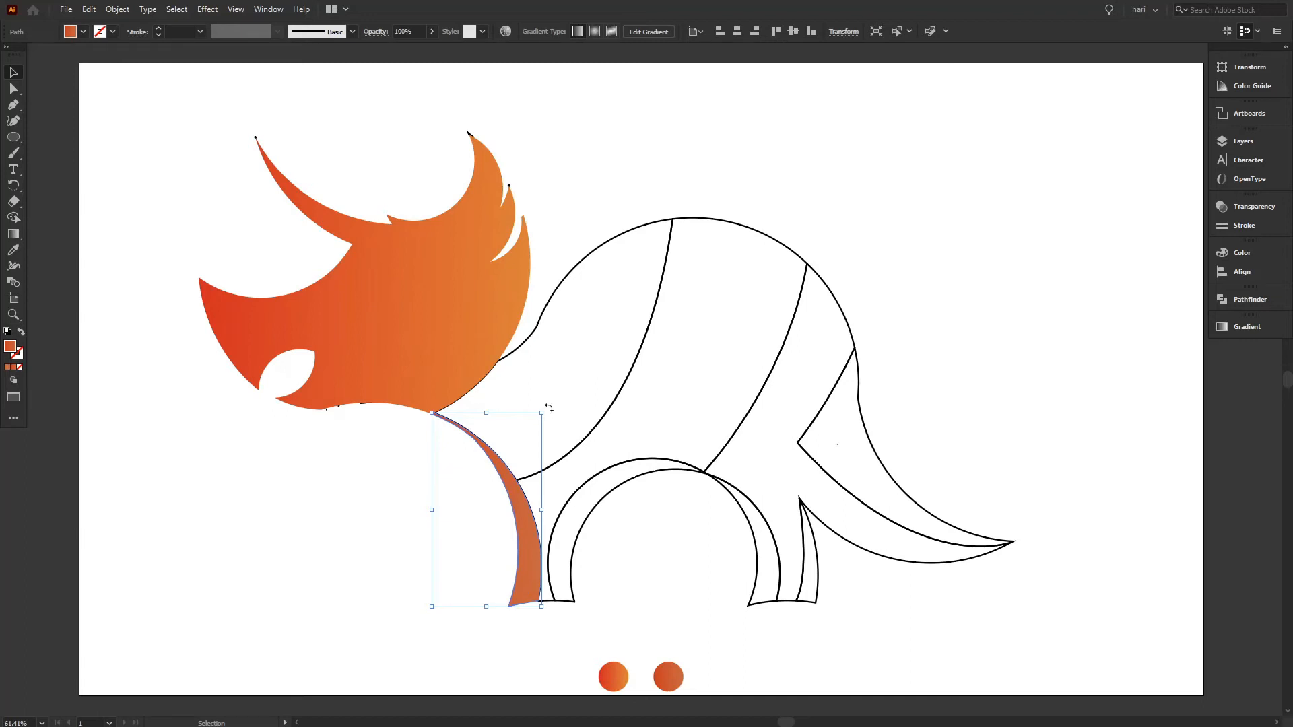
pyautogui.moveTo(551, 407); pyautogui.dragTo(554, 410)
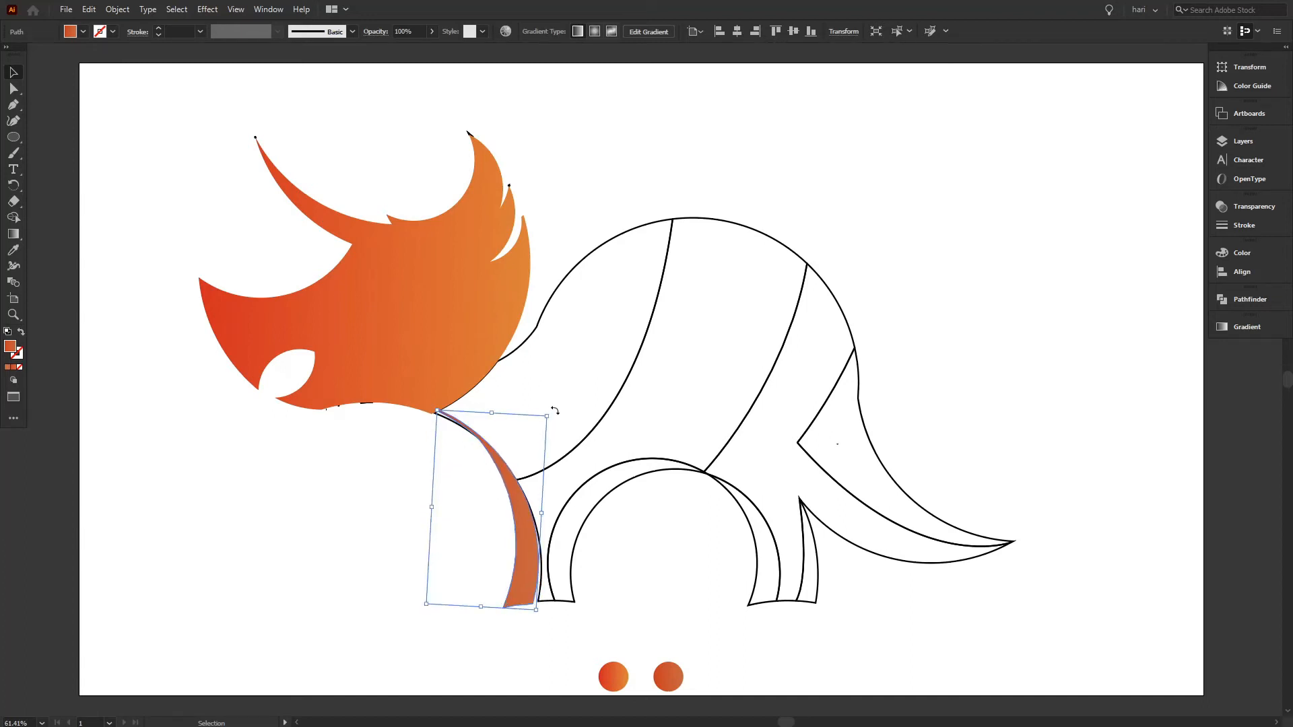
pyautogui.hotkey('ctrl', 'z')
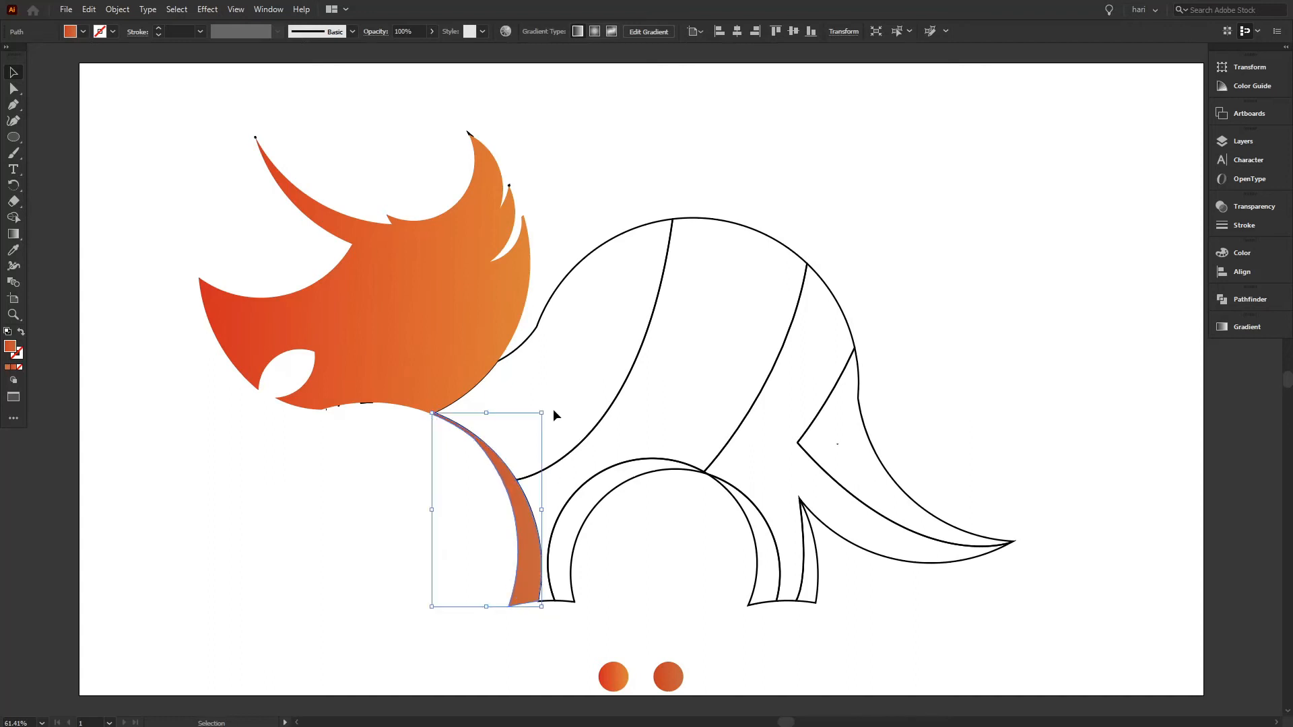
pyautogui.click(194, 215)
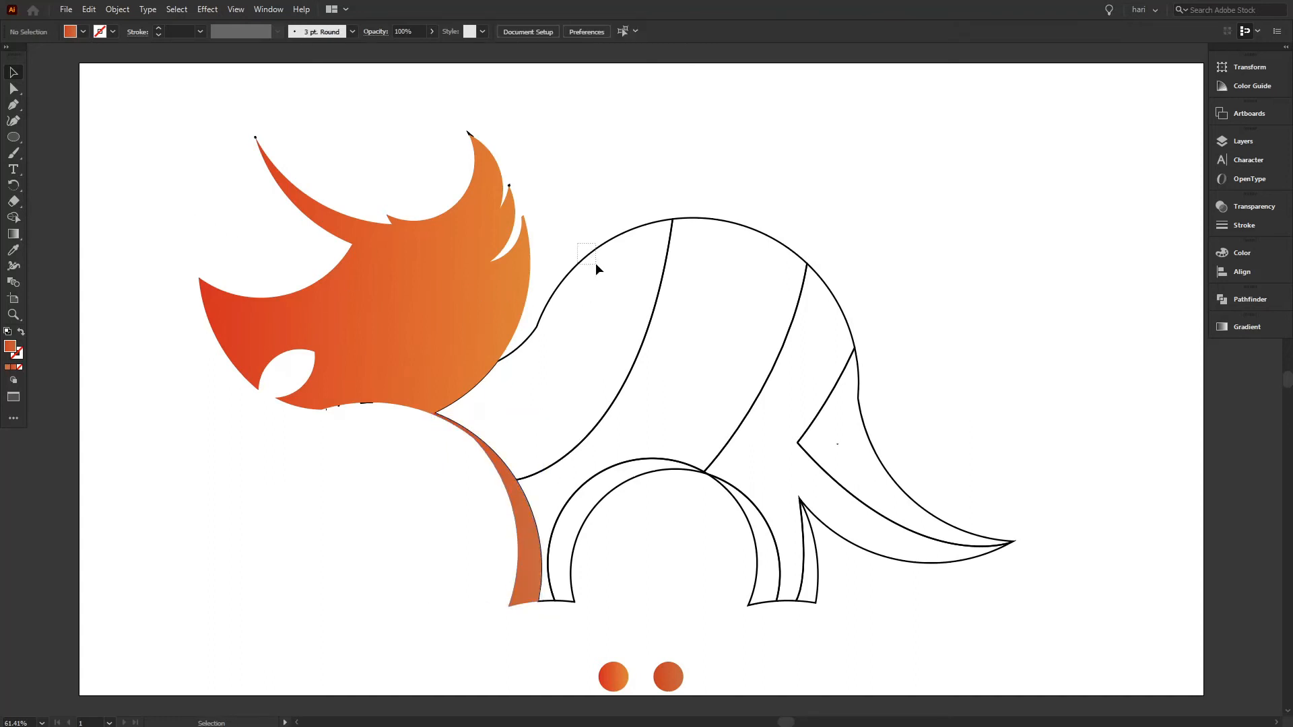
# Fill the shoulder section with the bright orange gradient sampled from the brighter circle, and redraw it diagonally from red at the back to orange at the chest.
pyautogui.moveTo(577, 244); pyautogui.dragTo(595, 264)
pyautogui.click(13, 250)
pyautogui.click(620, 673)
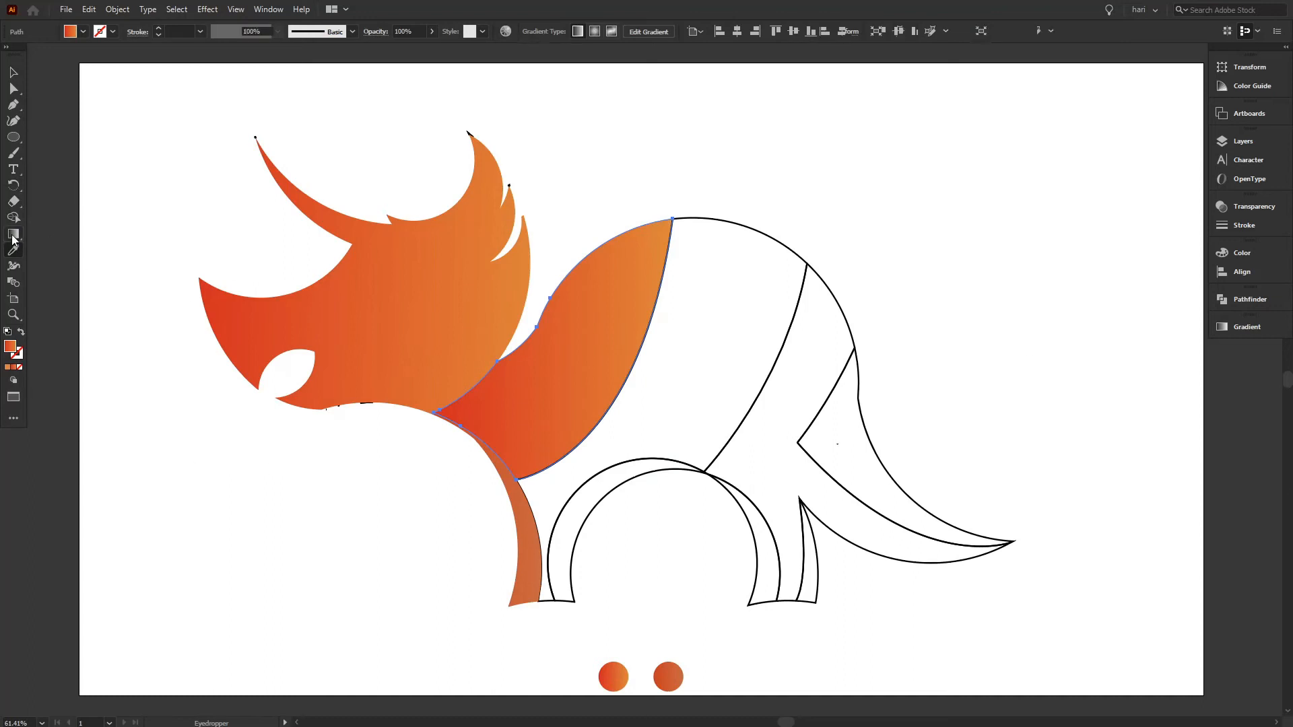
pyautogui.press('g')
pyautogui.moveTo(510, 426)
pyautogui.mouseDown()
pyautogui.moveTo(588, 358)
pyautogui.moveTo(590, 339)
pyautogui.mouseUp()
pyautogui.moveTo(641, 238); pyautogui.dragTo(515, 416)
pyautogui.moveTo(719, 166); pyautogui.dragTo(478, 409)
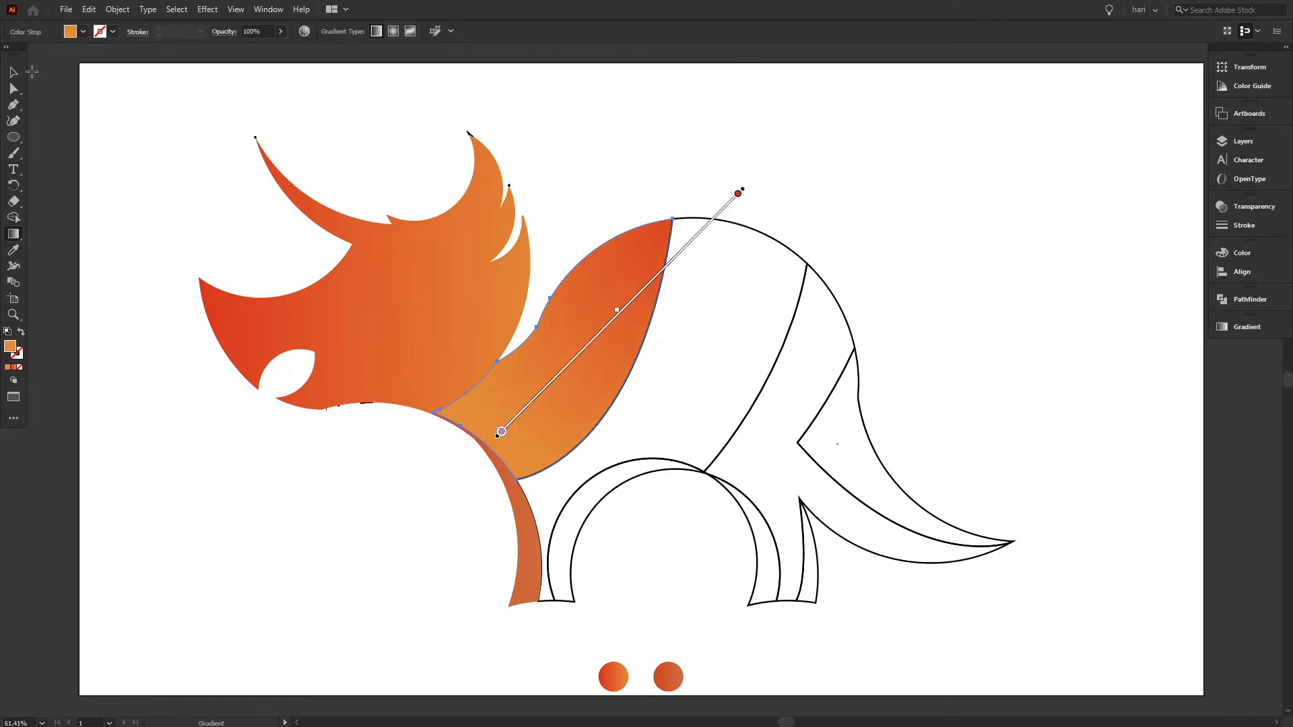
pyautogui.click(14, 72)
pyautogui.click(776, 240)
# Fill the middle body stripe with the brighter circle's gradient, redraw it diagonally from red at the upper back to orange at the front leg, and deselect.
pyautogui.click(700, 219)
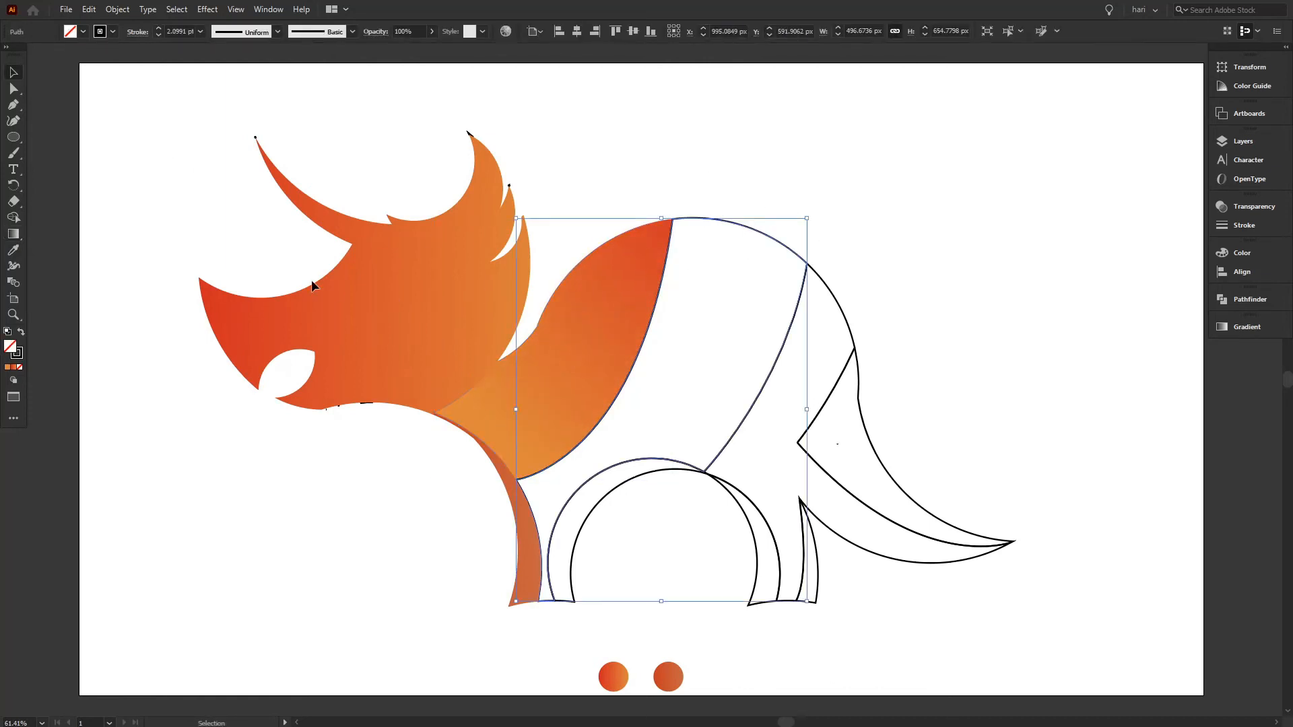
pyautogui.click(11, 251)
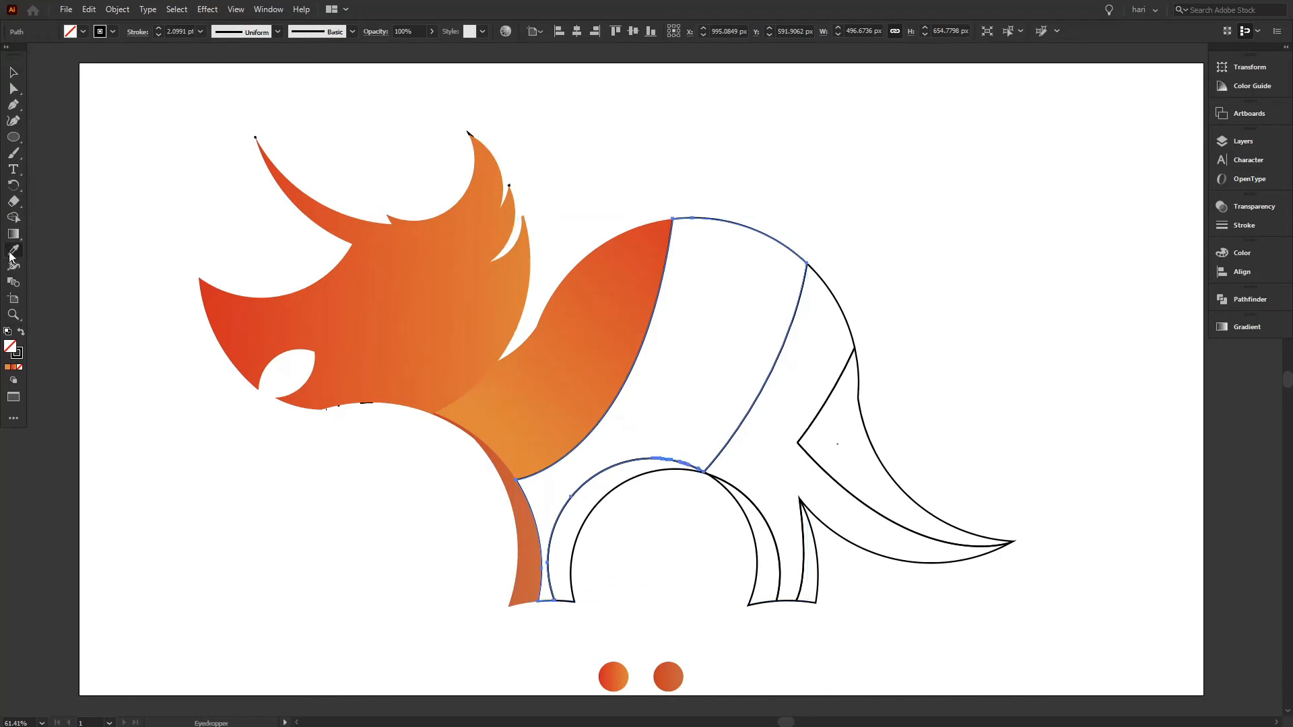
pyautogui.click(676, 671)
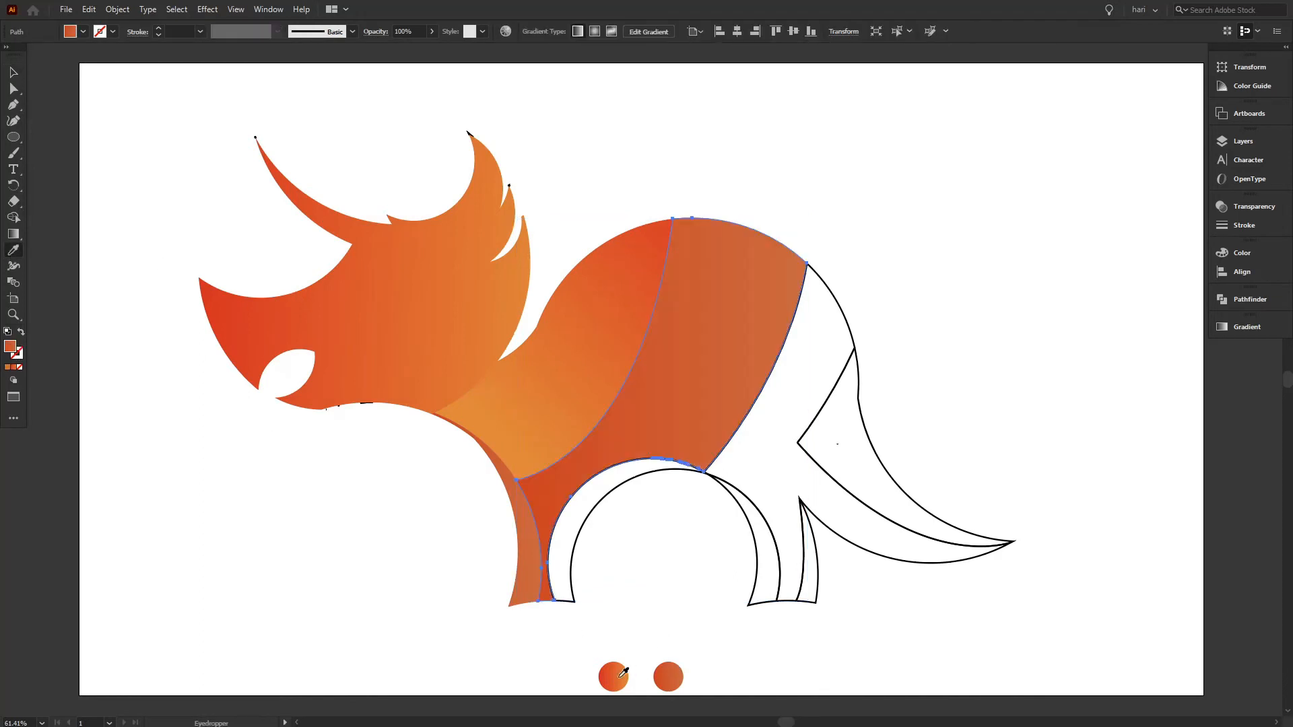
pyautogui.click(620, 676)
pyautogui.click(14, 234)
pyautogui.moveTo(768, 212)
pyautogui.mouseDown()
pyautogui.moveTo(574, 510)
pyautogui.moveTo(598, 496)
pyautogui.moveTo(605, 477)
pyautogui.moveTo(476, 597)
pyautogui.moveTo(514, 569)
pyautogui.mouseUp()
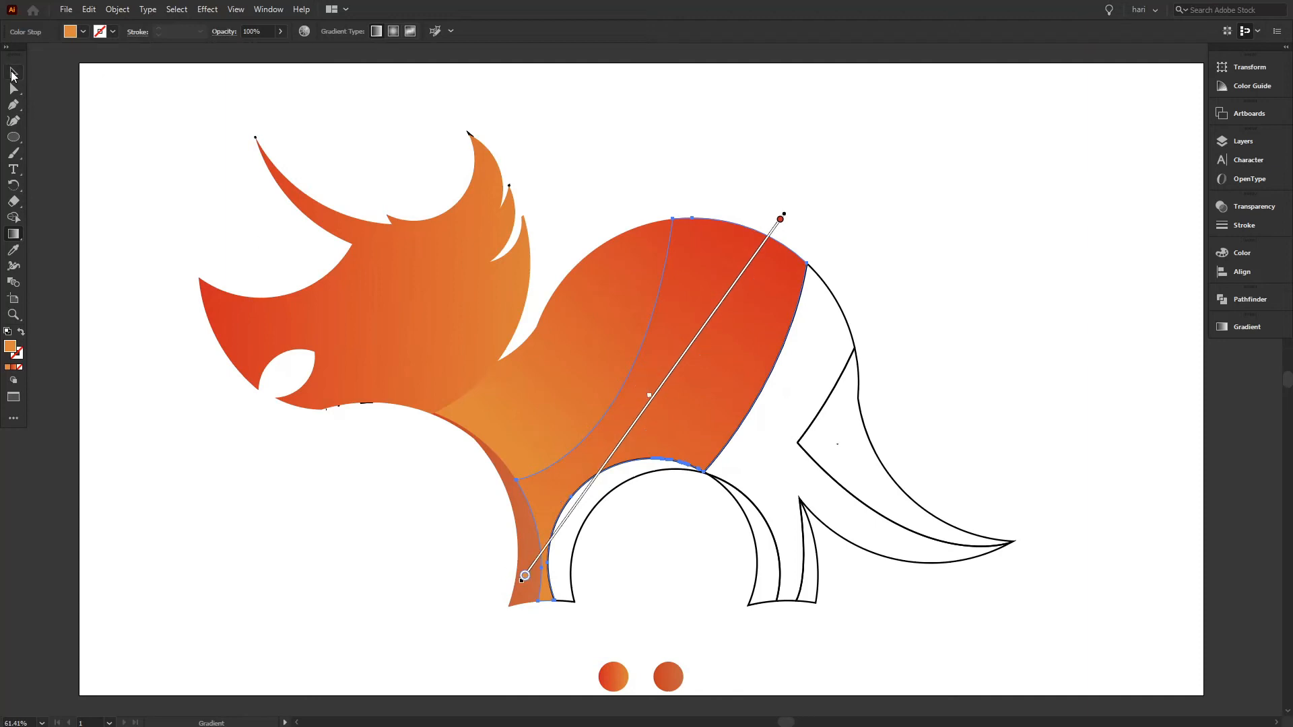
pyautogui.click(13, 73)
pyautogui.click(1082, 298)
# Fill the rear section covering the hind leg and lower tail with the brighter circle's gradient, and redraw it diagonally from the rump towards the belly.
pyautogui.click(846, 323)
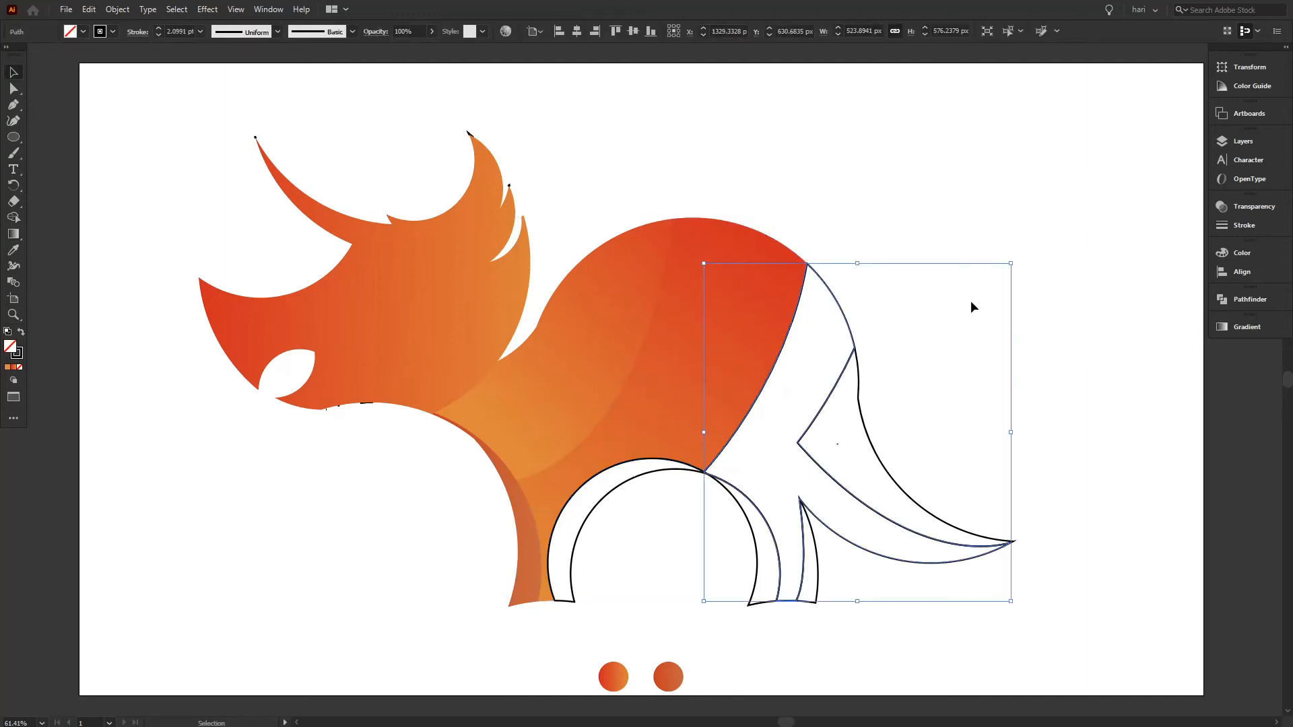
pyautogui.click(14, 251)
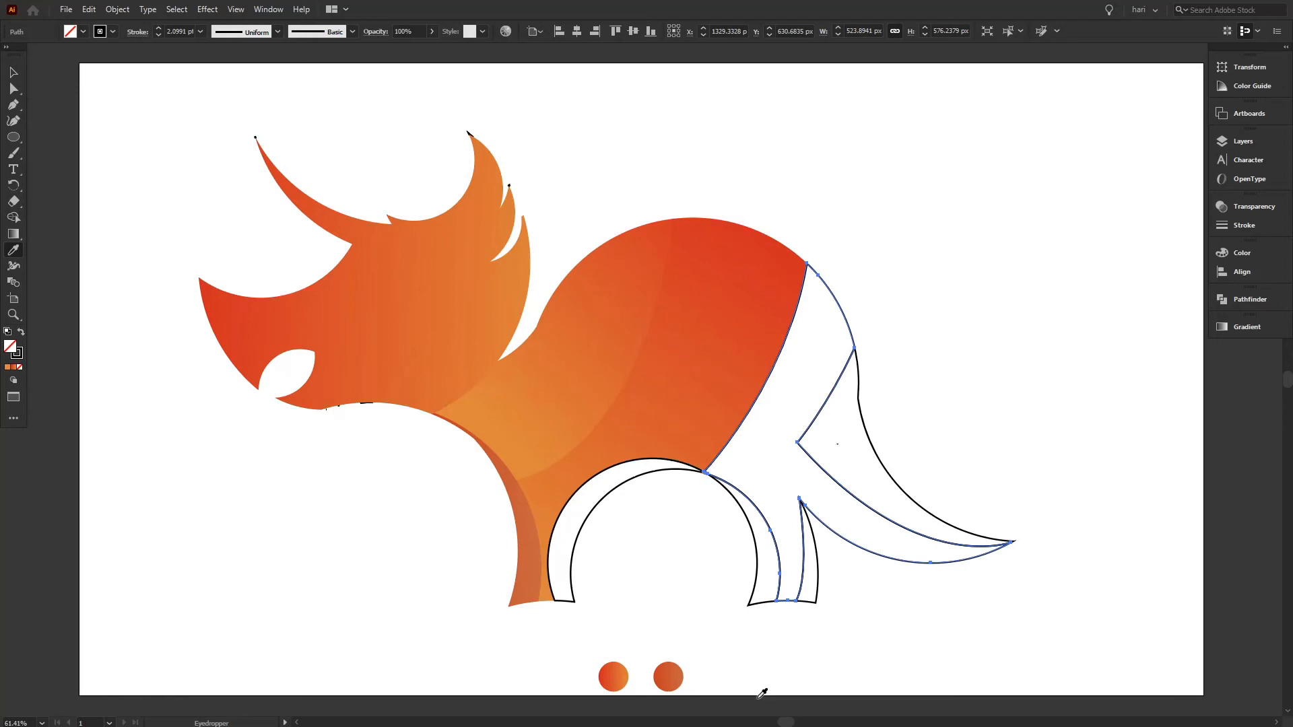
pyautogui.click(619, 675)
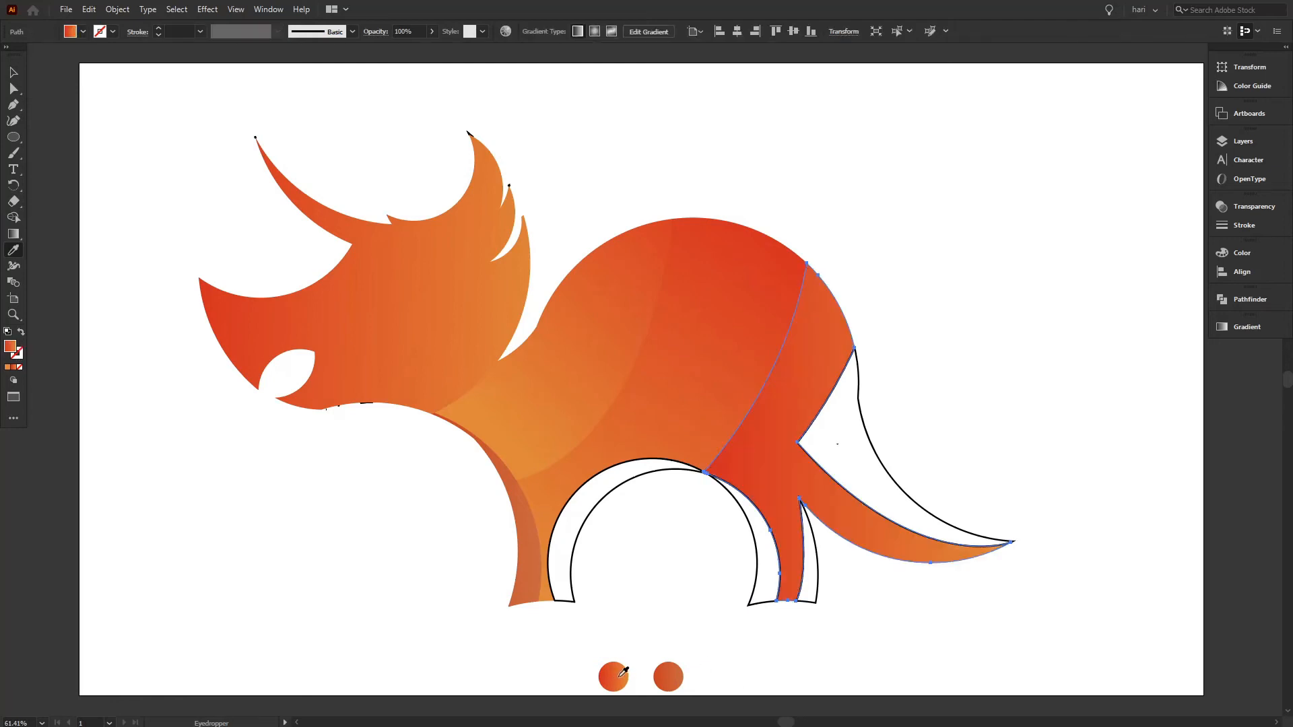
pyautogui.click(14, 233)
pyautogui.moveTo(844, 287); pyautogui.dragTo(691, 569)
pyautogui.click(14, 72)
pyautogui.click(228, 204)
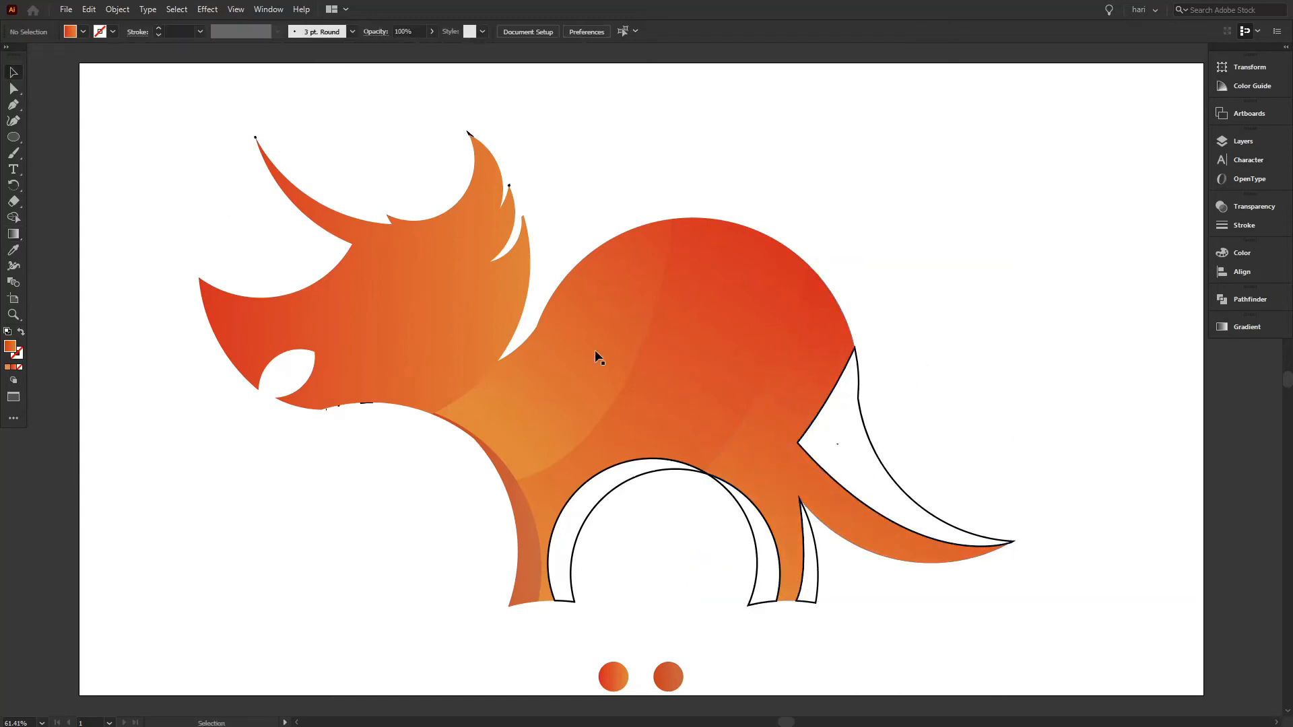
# Fill the upper tail section with the darker orange gradient sampled from the darker circle, and redraw it as a short diagonal across the tail.
pyautogui.click(868, 458)
pyautogui.click(15, 251)
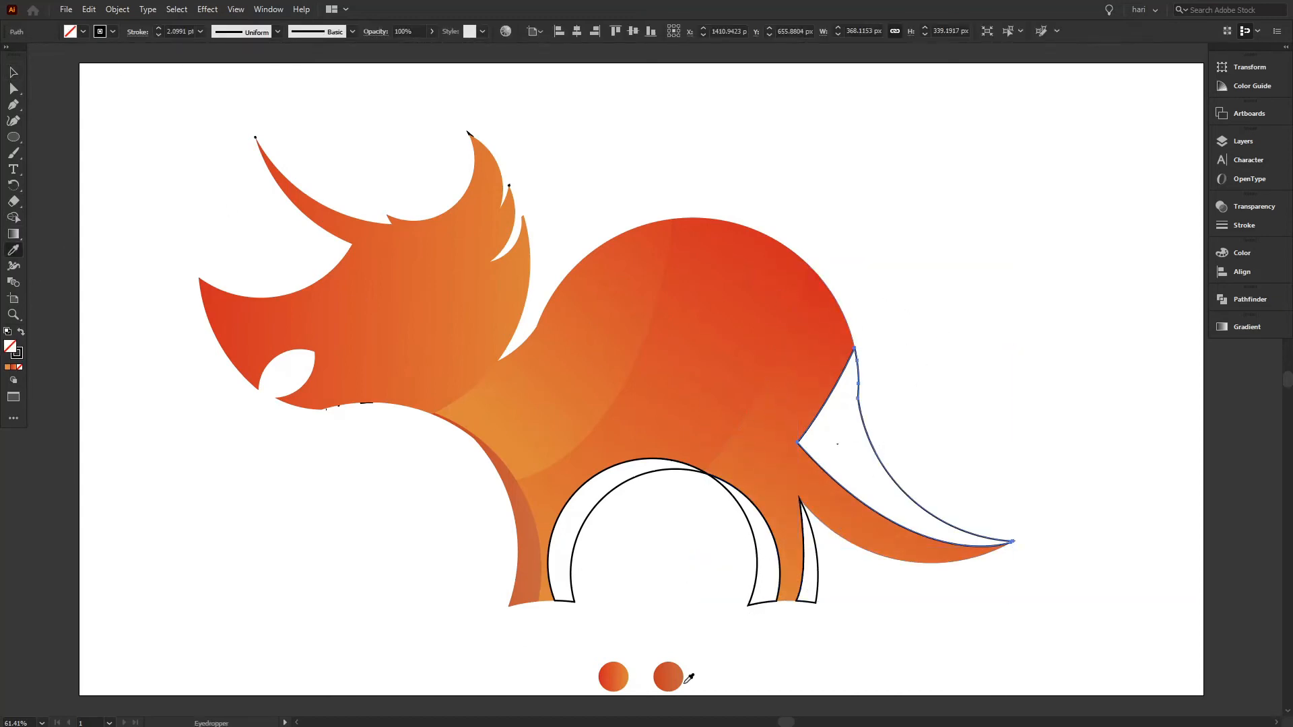
pyautogui.click(671, 665)
pyautogui.click(13, 218)
pyautogui.click(13, 234)
pyautogui.moveTo(916, 390)
pyautogui.mouseDown()
pyautogui.moveTo(810, 501)
pyautogui.moveTo(860, 469)
pyautogui.moveTo(845, 484)
pyautogui.moveTo(808, 473)
pyautogui.moveTo(863, 433)
pyautogui.mouseUp()
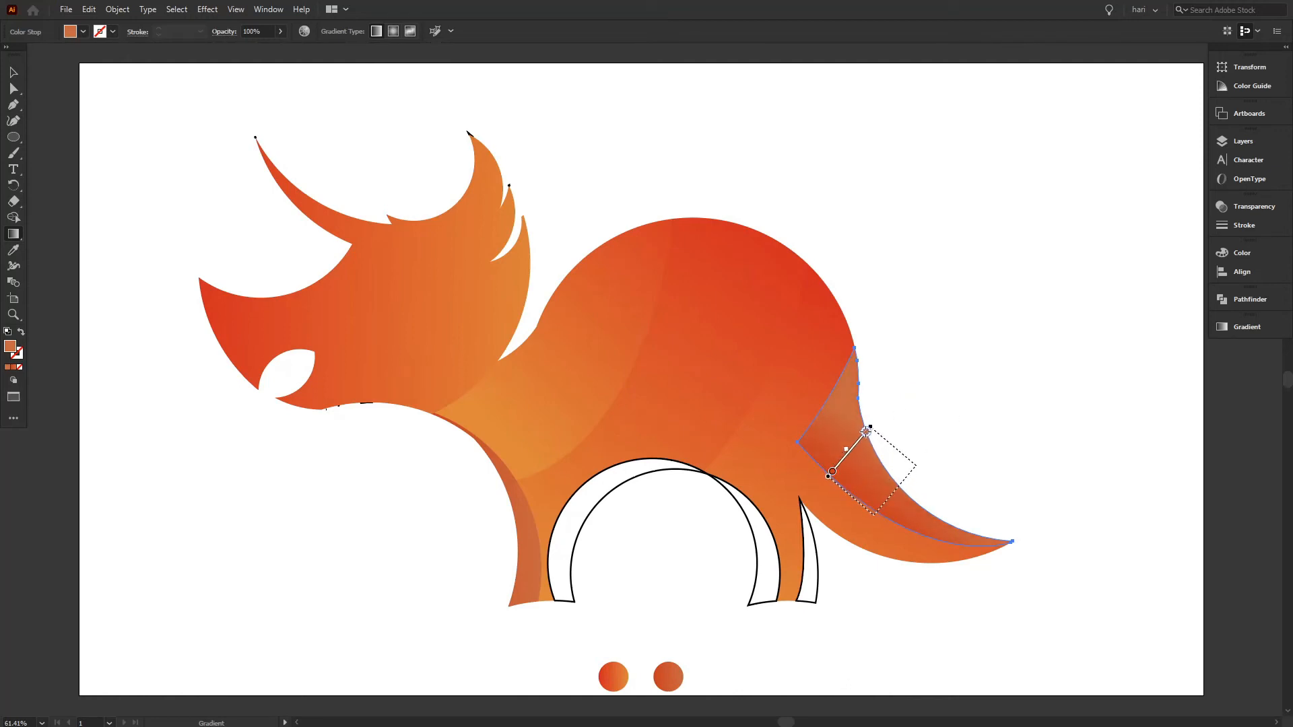
pyautogui.moveTo(828, 479); pyautogui.dragTo(862, 454)
pyautogui.moveTo(842, 501)
pyautogui.mouseDown()
pyautogui.moveTo(877, 479)
pyautogui.moveTo(858, 460)
pyautogui.moveTo(840, 490)
pyautogui.mouseUp()
pyautogui.click(13, 72)
pyautogui.click(191, 183)
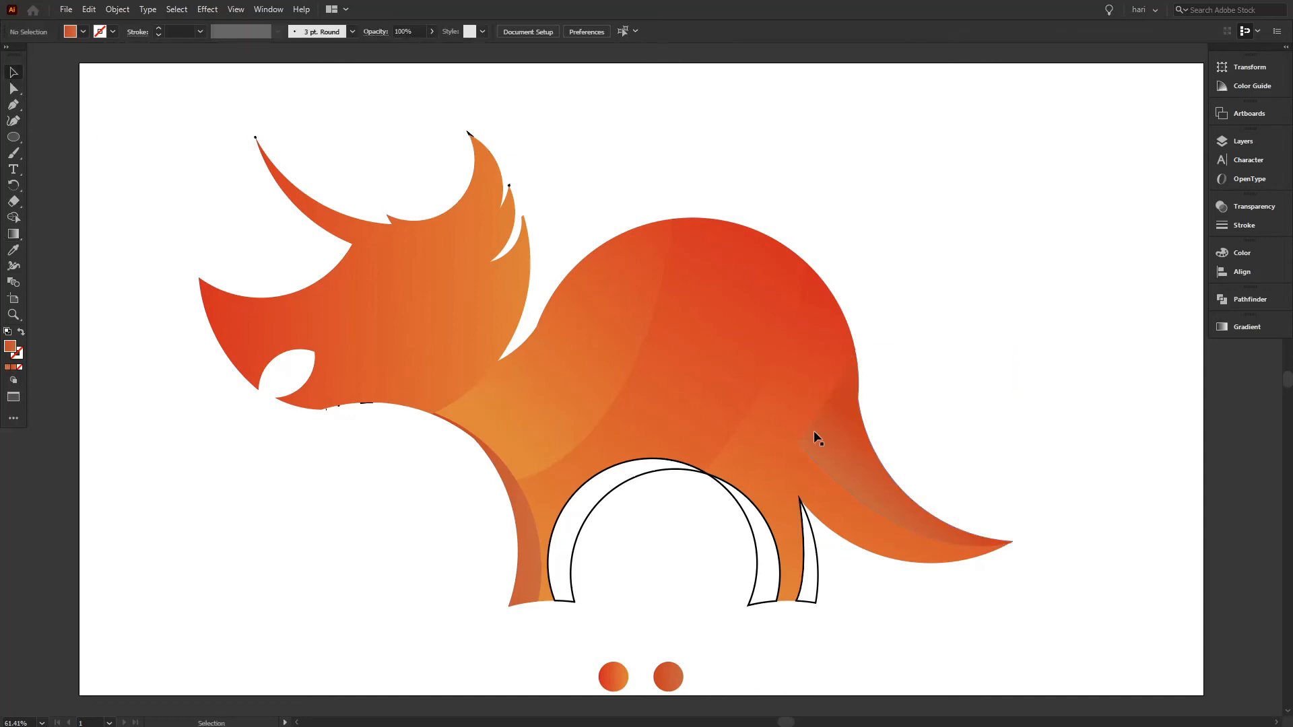
# Refill the upper tail section with the bright orange gradient sampled from the head, and redraw it as a long diagonal from tail tip to back.
pyautogui.click(845, 451)
pyautogui.click(13, 250)
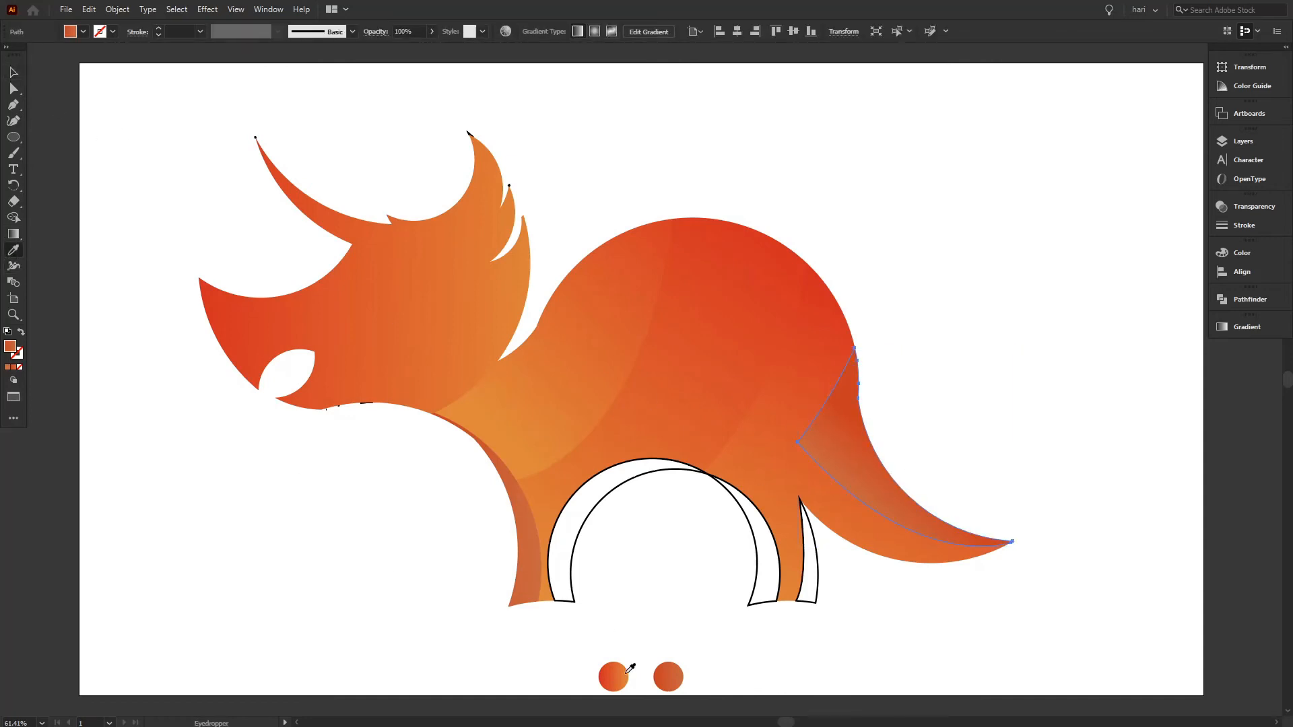
pyautogui.click(450, 346)
pyautogui.click(14, 235)
pyautogui.moveTo(970, 536); pyautogui.dragTo(624, 197)
pyautogui.click(20, 72)
pyautogui.click(976, 481)
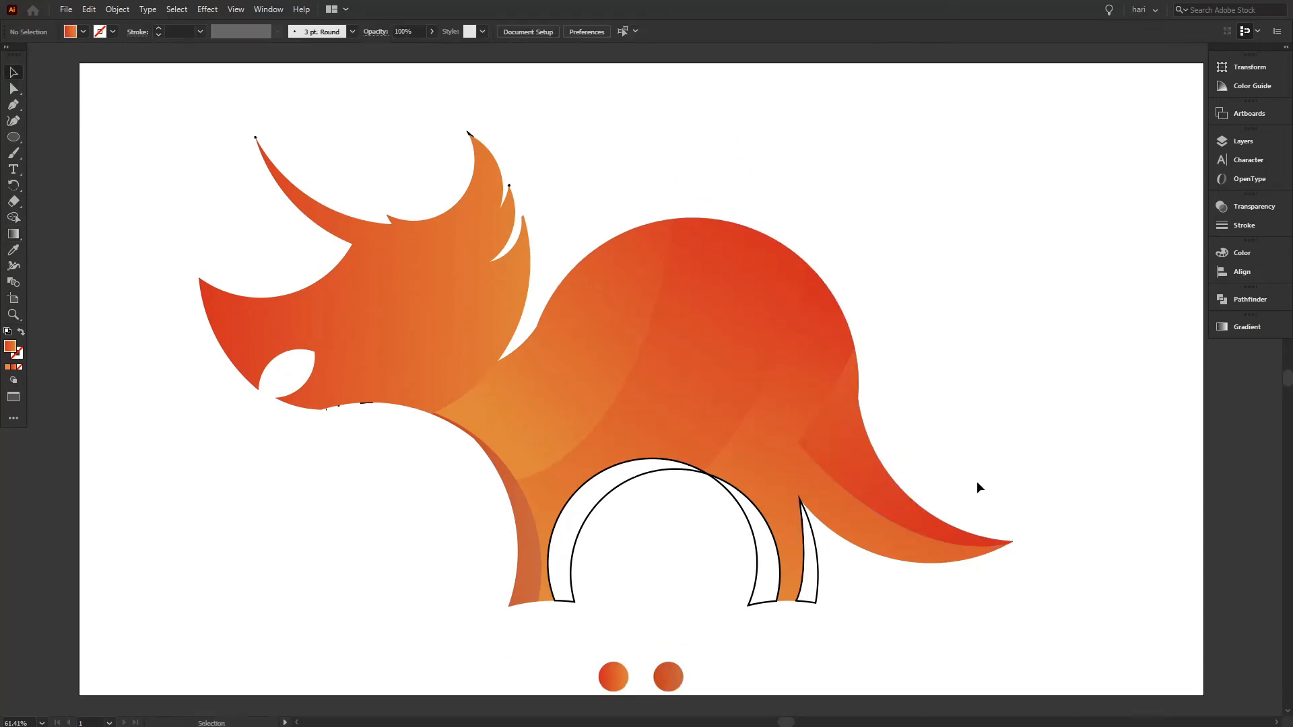
# Fill the narrow crescent at the back of the hind leg with the darker circle's orange gradient and deselect it.
pyautogui.scroll(-4, 976, 481)
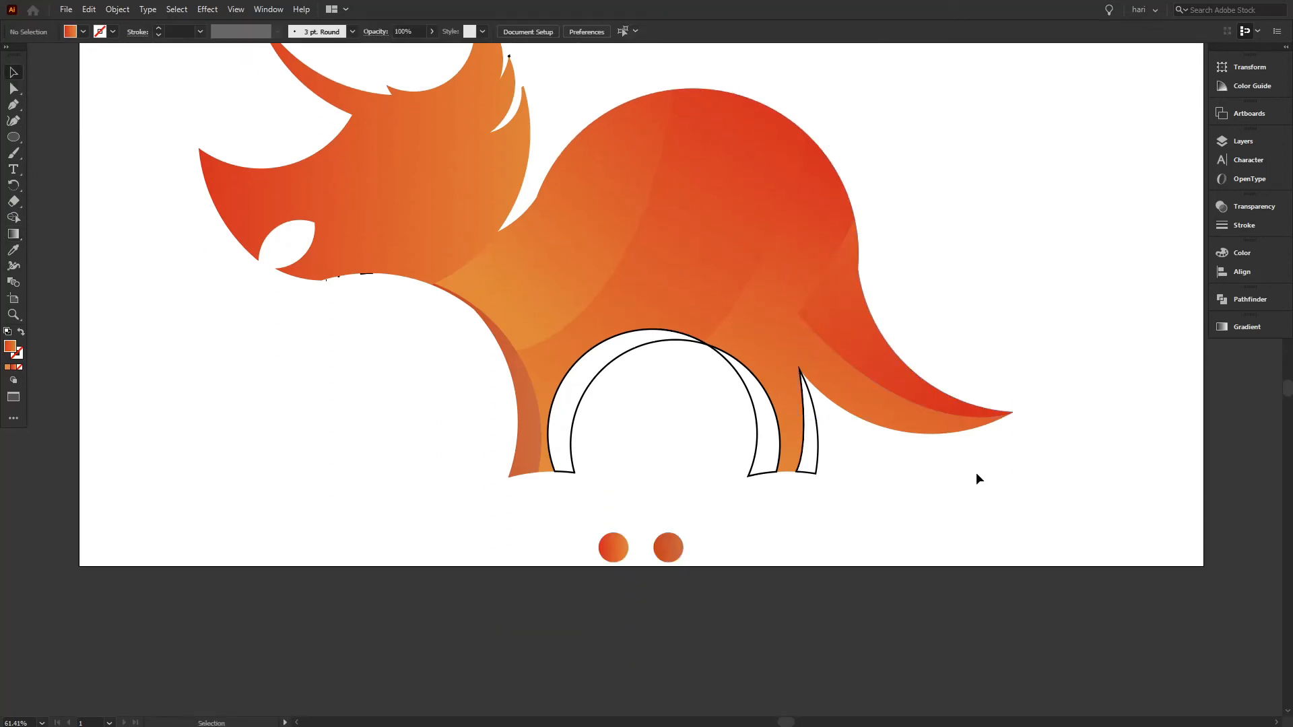
pyautogui.click(811, 473)
pyautogui.click(13, 250)
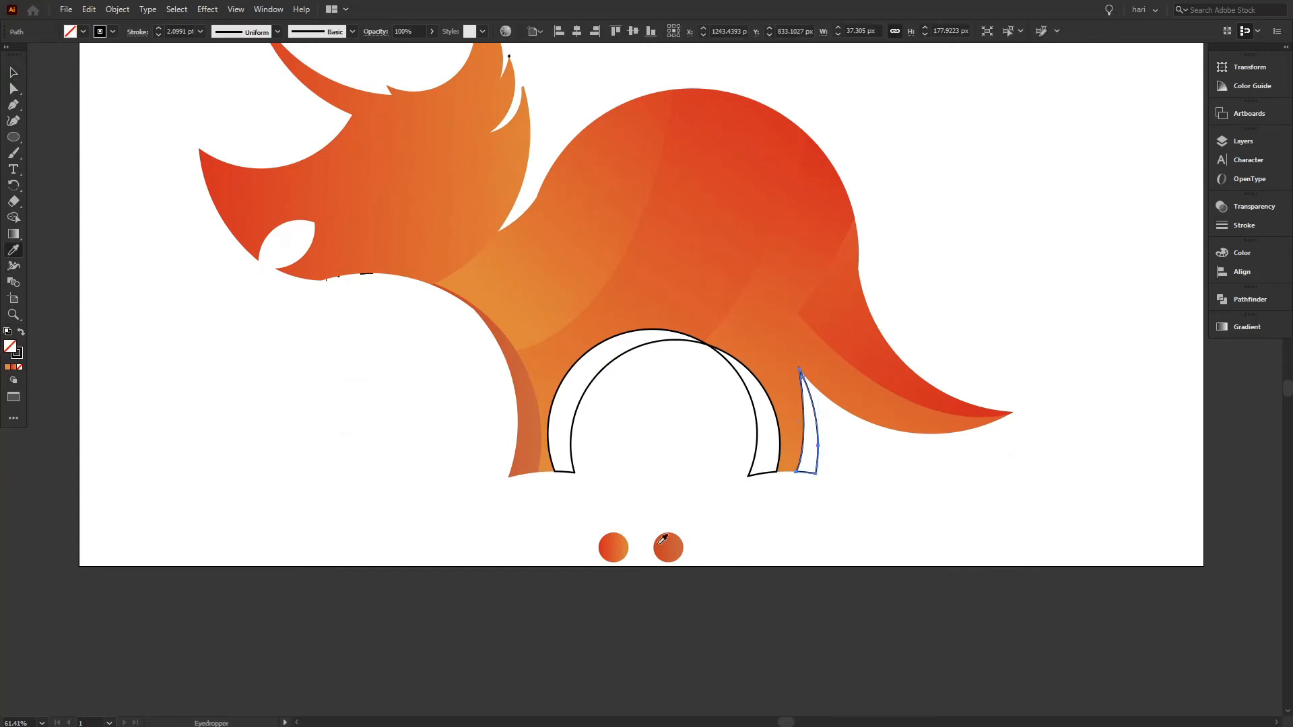
pyautogui.click(663, 538)
pyautogui.click(13, 72)
pyautogui.click(501, 528)
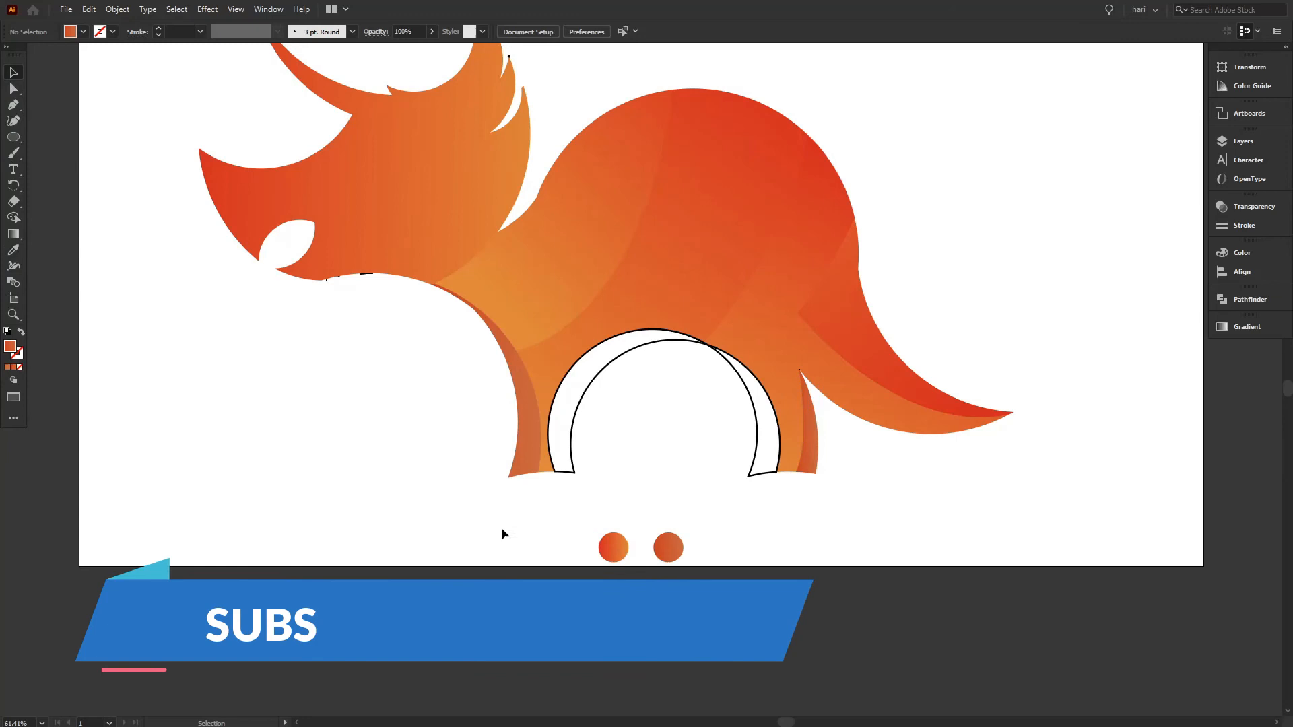
# Fill the crescent under the belly along the front leg's inner edge with the brighter circle's gradient, and redraw the gradient diagonally.
pyautogui.click(581, 426)
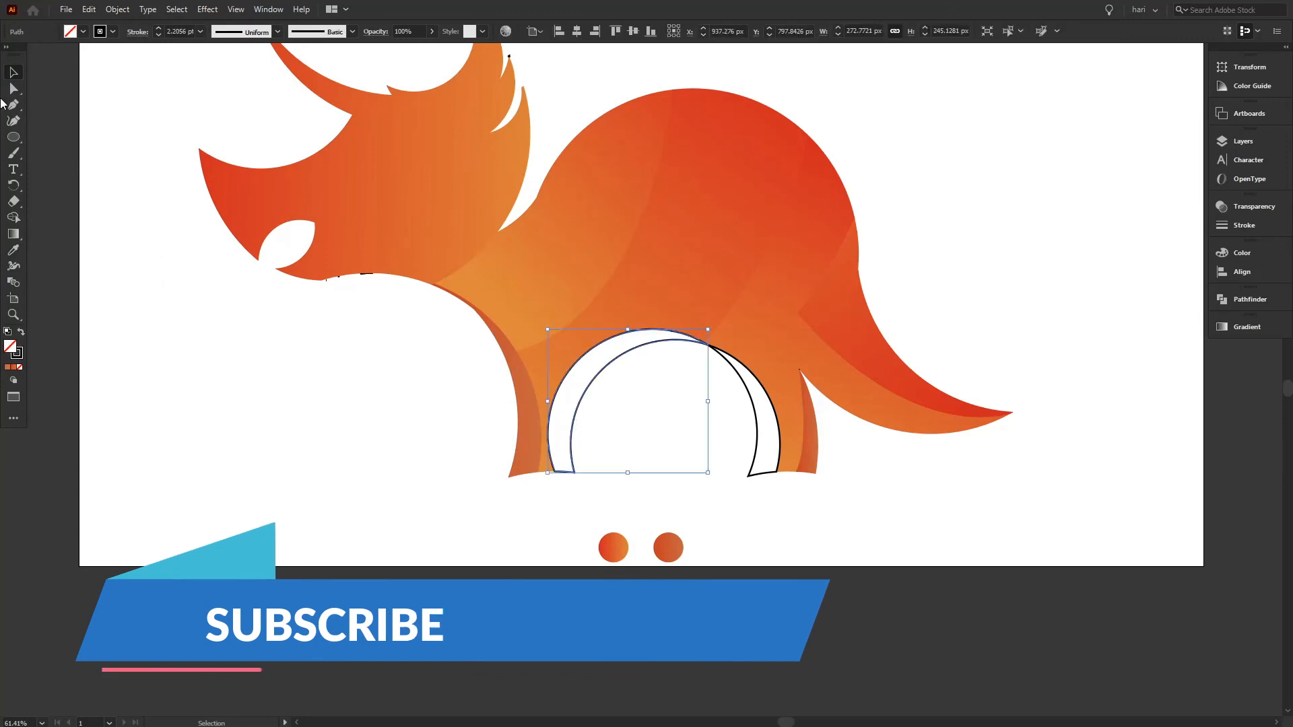
pyautogui.click(13, 250)
pyautogui.click(614, 544)
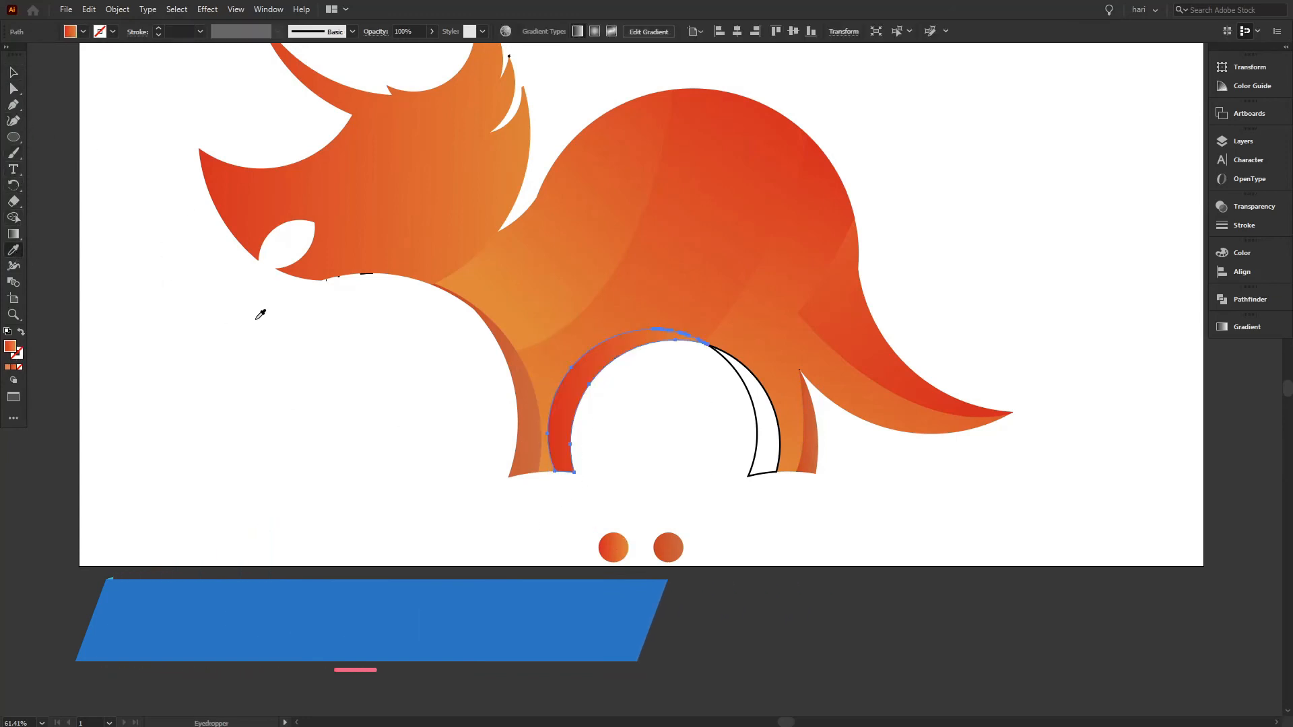
pyautogui.click(14, 235)
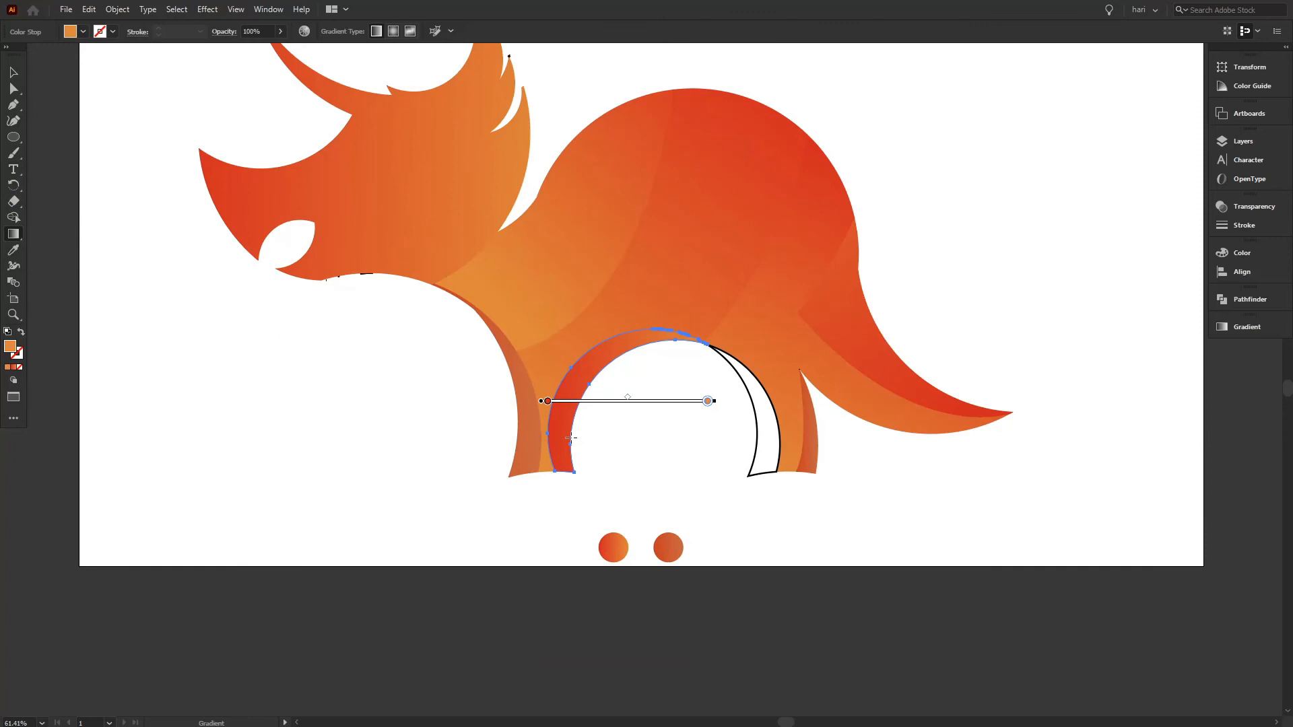
pyautogui.moveTo(634, 484); pyautogui.dragTo(507, 429)
pyautogui.click(14, 72)
pyautogui.click(254, 362)
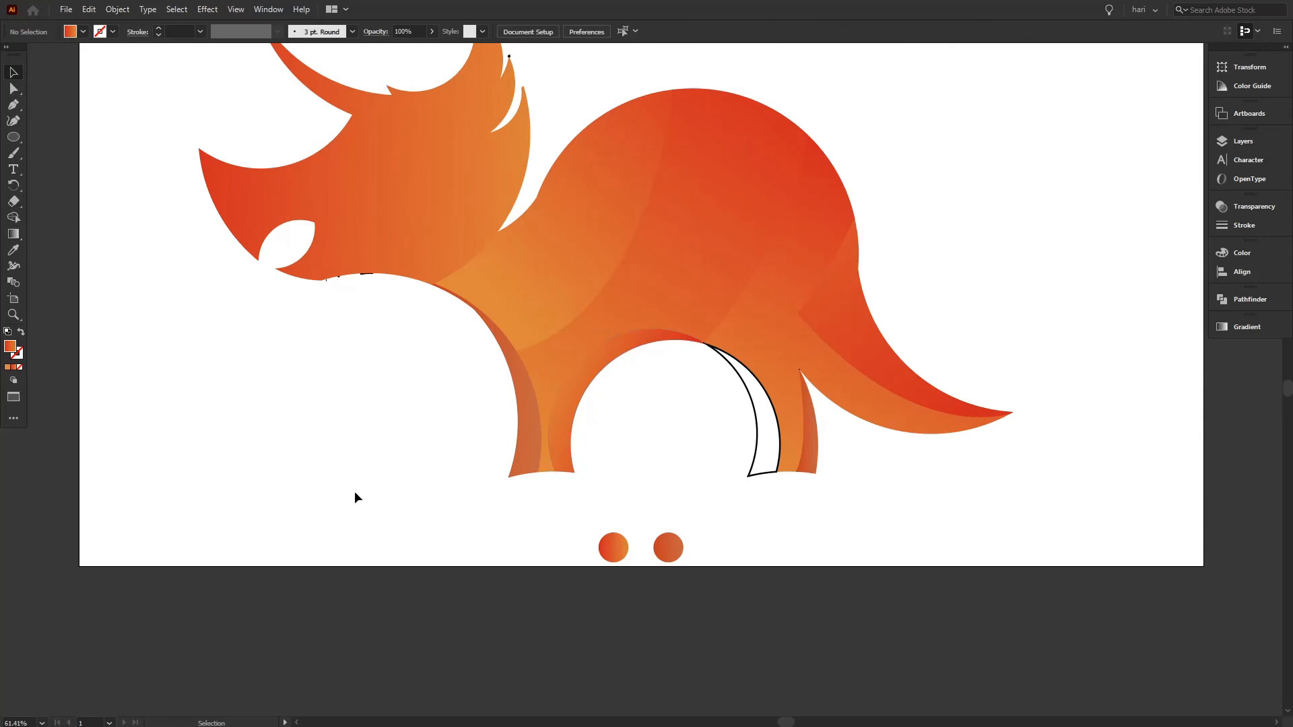
# Recolor the slim front leg crescent with the bright orange gradient, and redraw it from red at the foot to orange at the chest.
pyautogui.click(529, 451)
pyautogui.press('i')
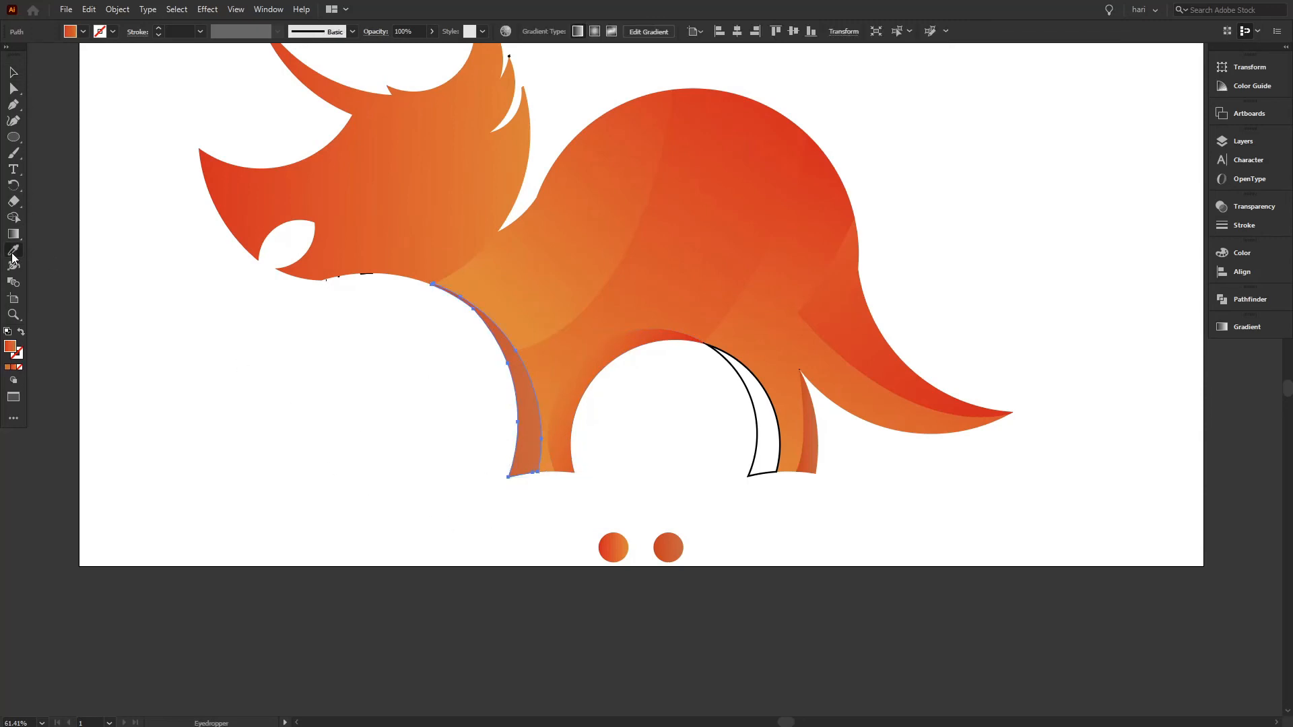
pyautogui.click(14, 233)
pyautogui.moveTo(460, 471); pyautogui.dragTo(540, 296)
pyautogui.press('v')
pyautogui.click(788, 523)
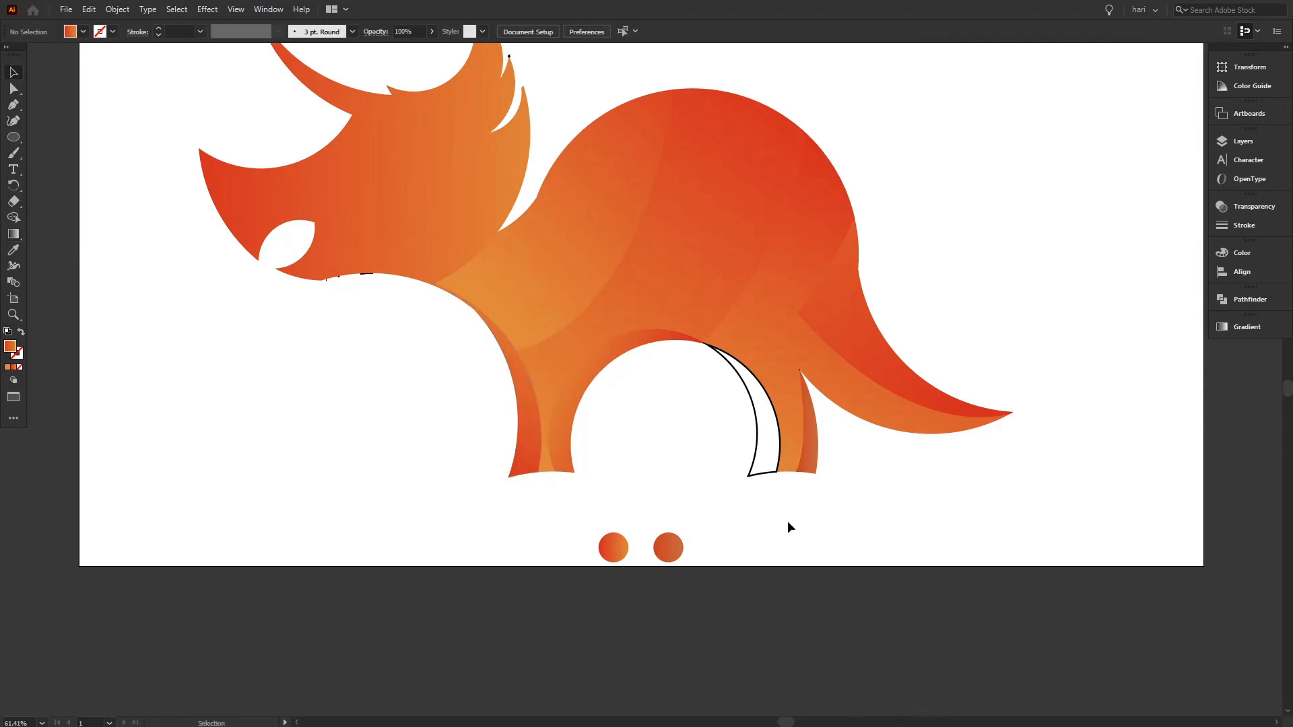
# Fill the hind leg's inner crescent with the brighter circle's gradient, and redraw it diagonally from red at the inner edge to orange at the rear.
pyautogui.click(743, 467)
pyautogui.click(14, 250)
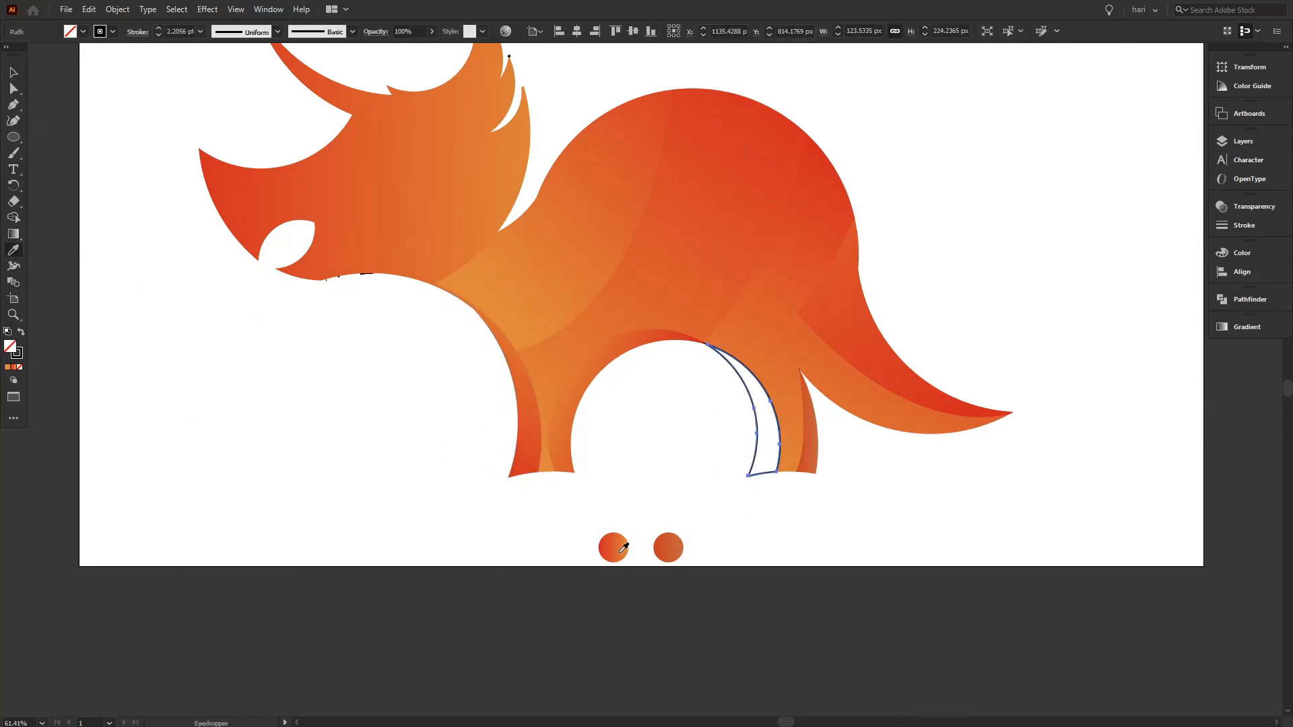
pyautogui.click(614, 544)
pyautogui.click(13, 234)
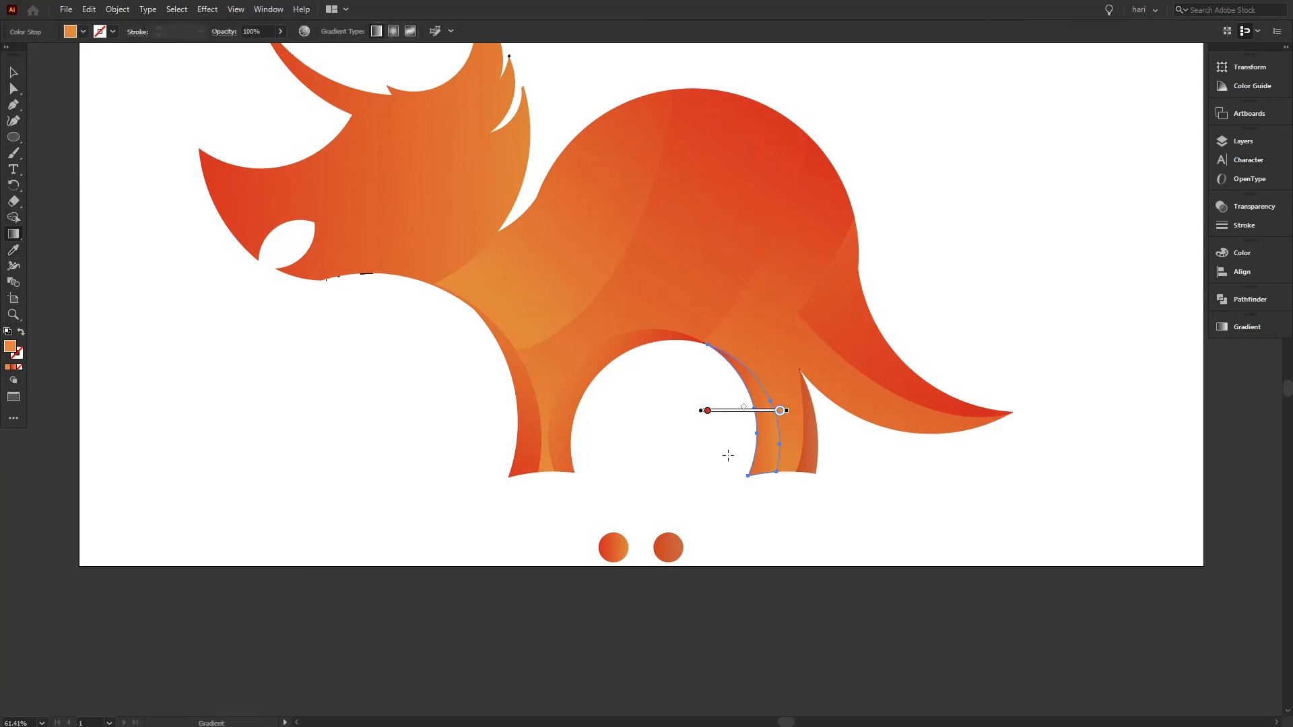
pyautogui.moveTo(731, 453); pyautogui.dragTo(805, 416)
pyautogui.moveTo(709, 485); pyautogui.dragTo(825, 429)
pyautogui.click(12, 73)
pyautogui.click(272, 429)
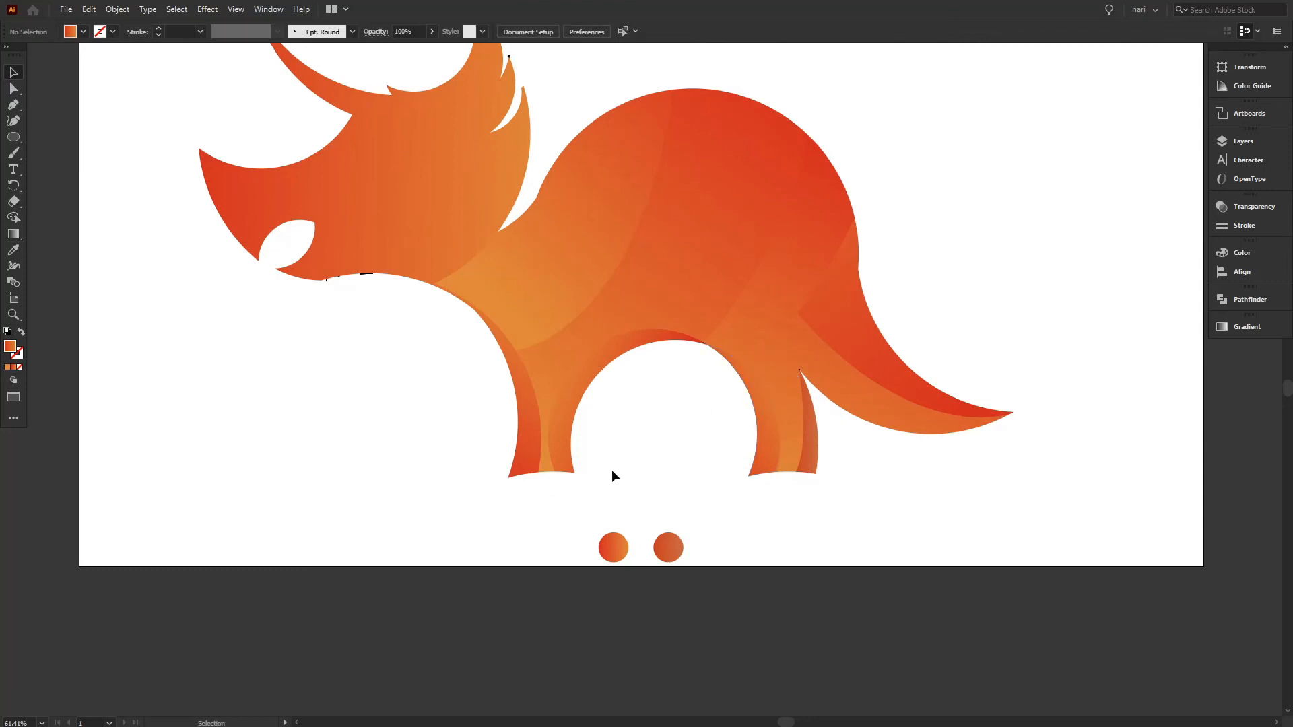
# Select the whole dinosaur artwork without the sample circles and enlarge it to about 1568 × 913 px on the artboard.
pyautogui.scroll(4, 635, 300)
pyautogui.click(346, 326)
pyautogui.click(578, 397)
pyautogui.moveTo(268, 278); pyautogui.dragTo(869, 385)
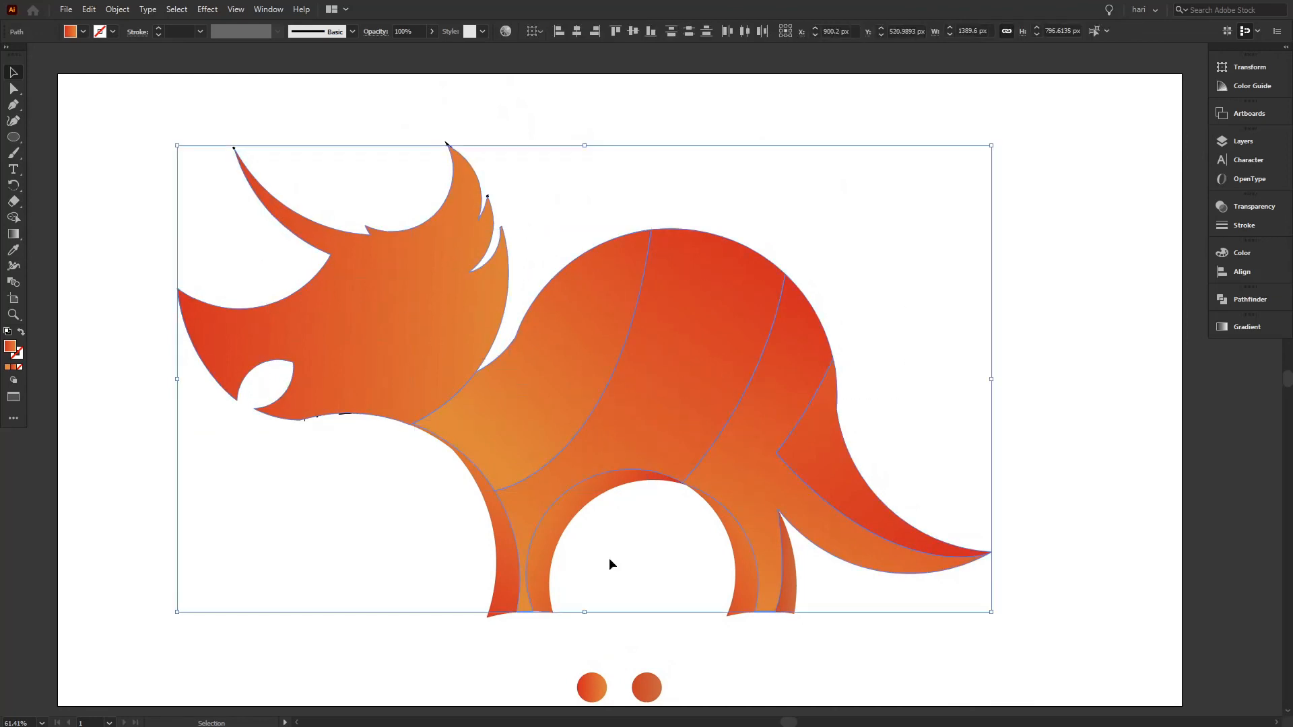
pyautogui.click(501, 585)
pyautogui.moveTo(1066, 586); pyautogui.dragTo(490, 336)
pyautogui.moveTo(137, 121); pyautogui.dragTo(1058, 706)
pyautogui.click(152, 236)
pyautogui.moveTo(173, 221); pyautogui.dragTo(1013, 561)
pyautogui.moveTo(993, 618); pyautogui.dragTo(1044, 649)
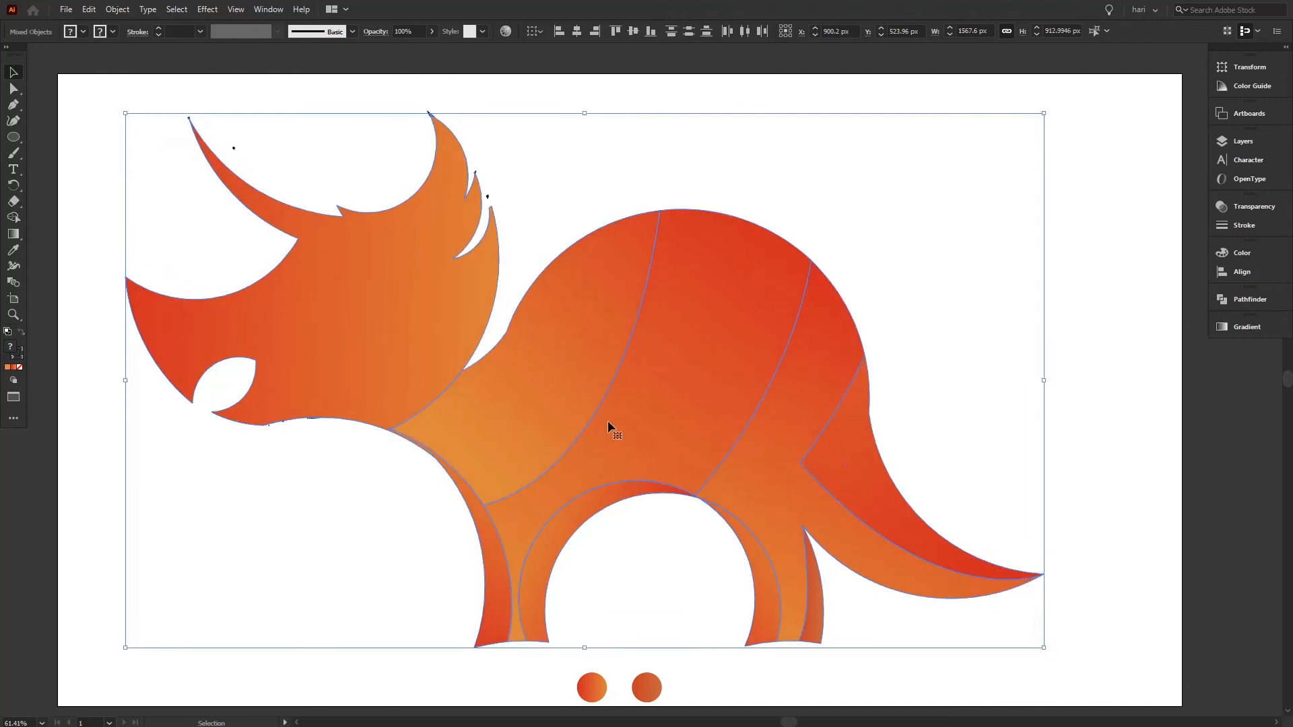
# Hide the dinosaur artwork and delete the stray anchor points left on the artboard.
pyautogui.press('Delete')
pyautogui.moveTo(191, 122); pyautogui.dragTo(820, 541)
pyautogui.press('Delete')
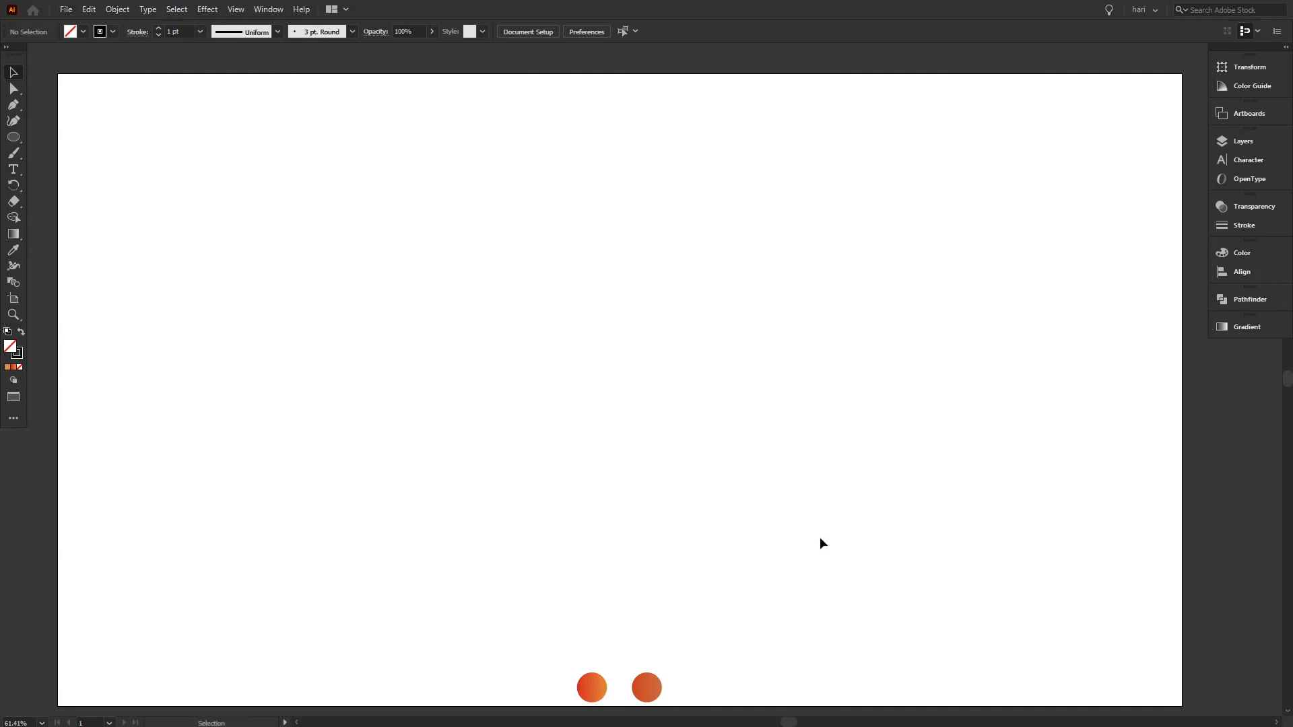
pyautogui.hotkey('ctrl', 'z')
pyautogui.hotkey('ctrl', 'z')
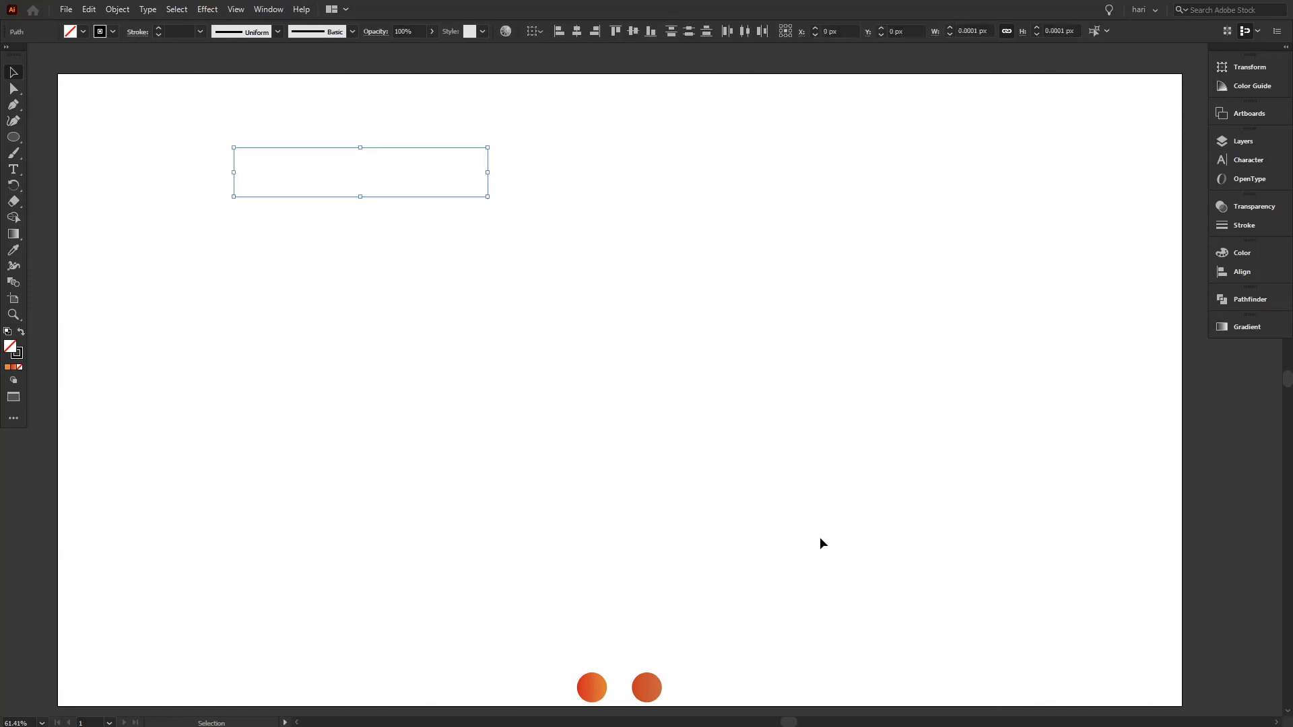
pyautogui.press('Delete')
pyautogui.moveTo(209, 133); pyautogui.dragTo(583, 271)
pyautogui.press('Delete')
# Show all hidden artwork again and deselect it.
pyautogui.click(89, 8)
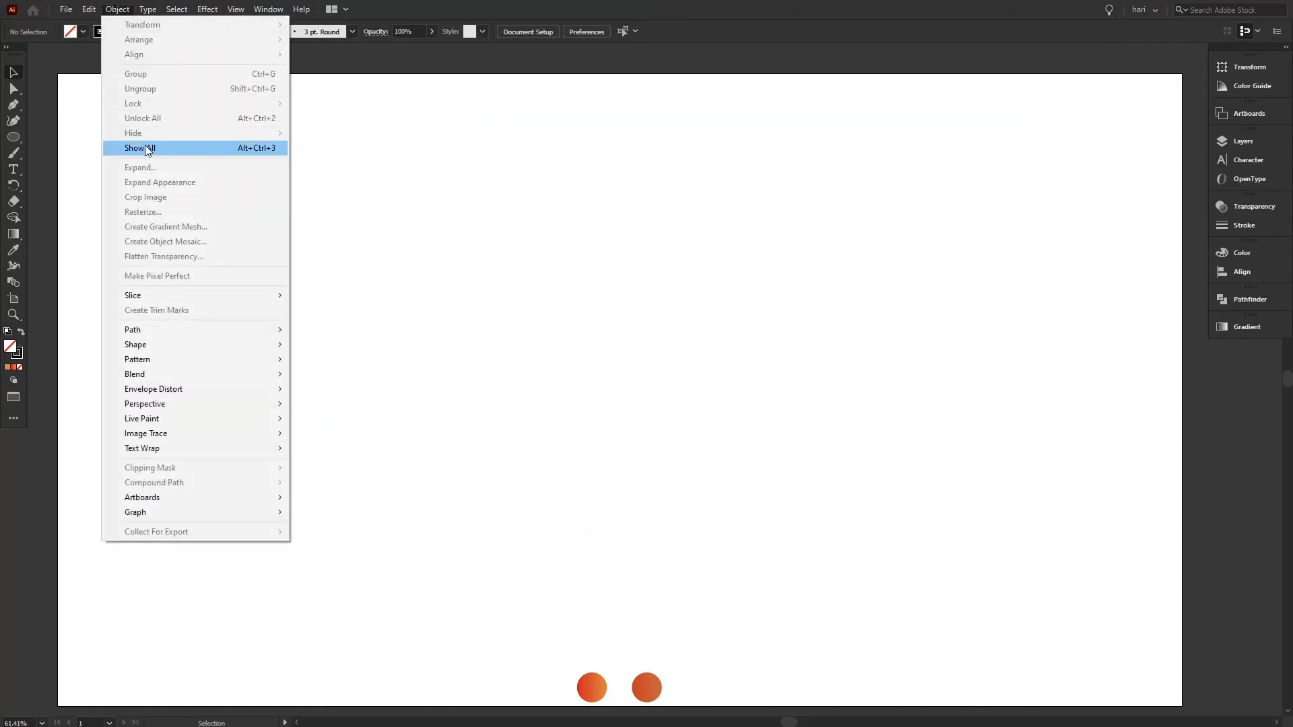
pyautogui.click(144, 144)
pyautogui.click(1075, 309)
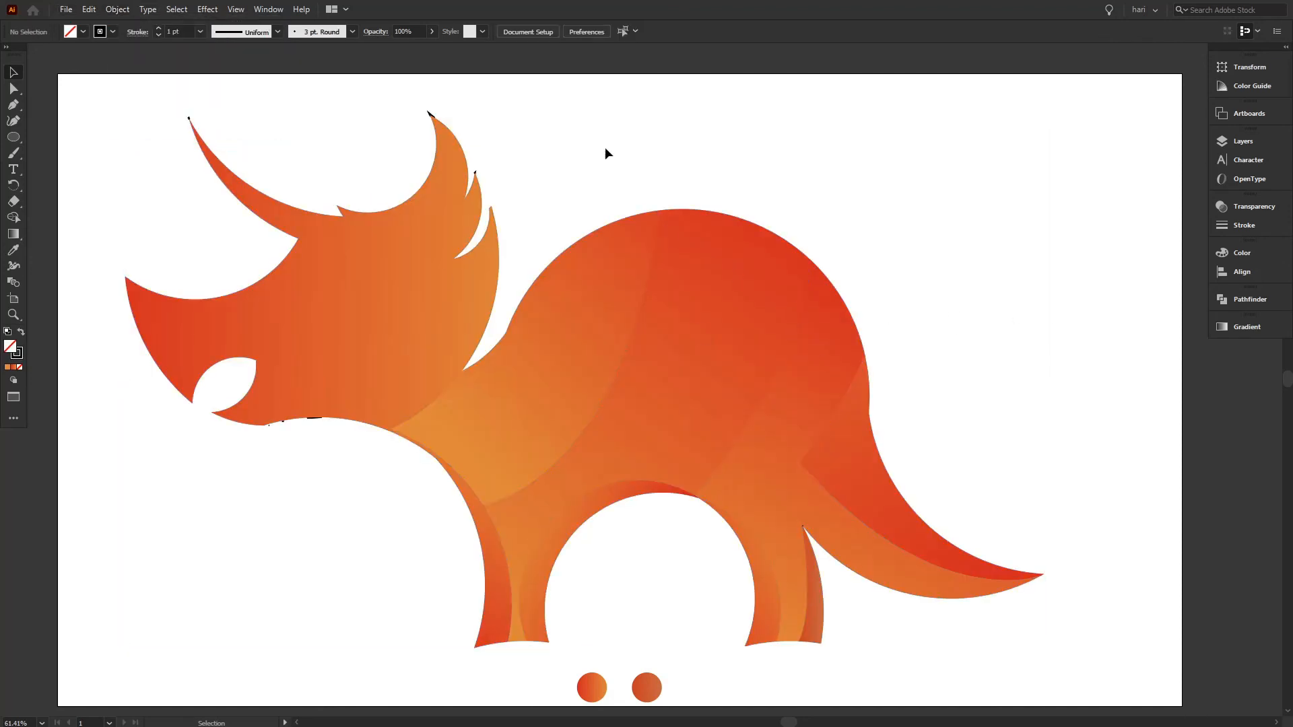
# Remove the stray black fragments at the horn tip, frill tips and jaw of the head.
pyautogui.click(190, 120)
pyautogui.click(279, 185)
pyautogui.click(316, 424)
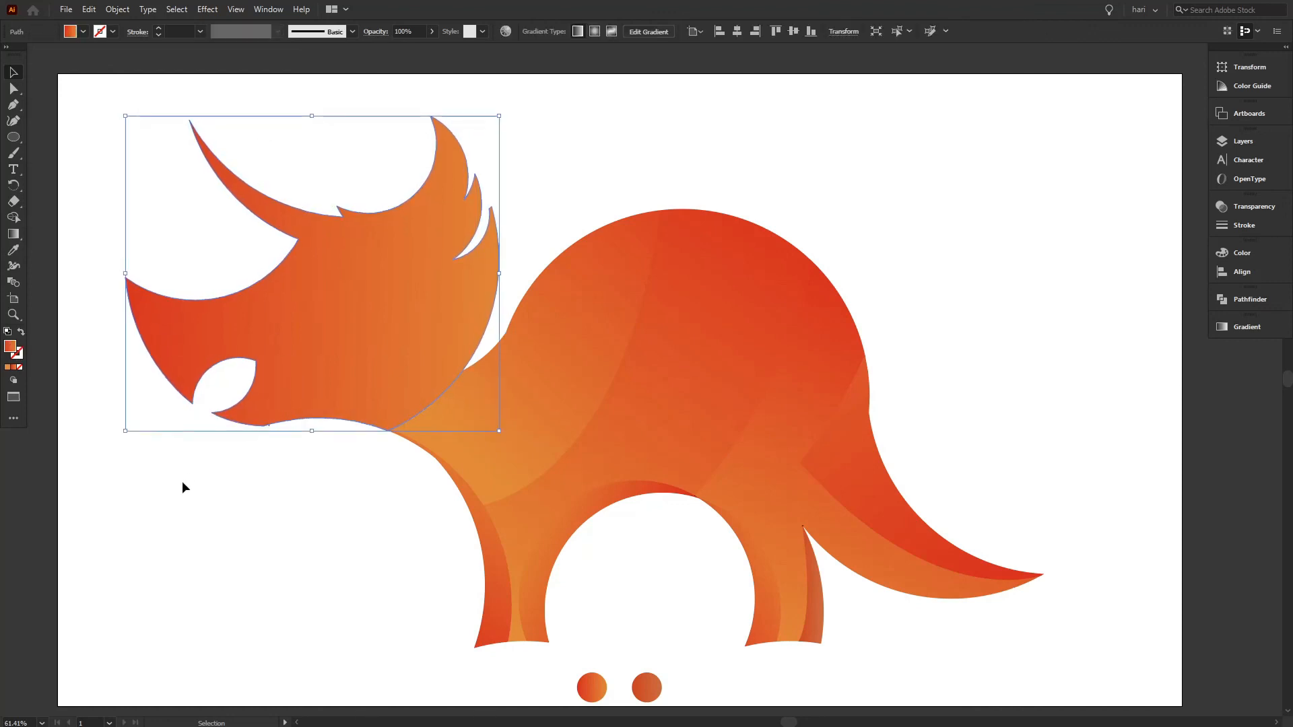
pyautogui.click(223, 552)
# Undo the accidental move of the head, nudge the head slightly upward against the body, and deselect it.
pyautogui.moveTo(268, 426); pyautogui.dragTo(279, 435)
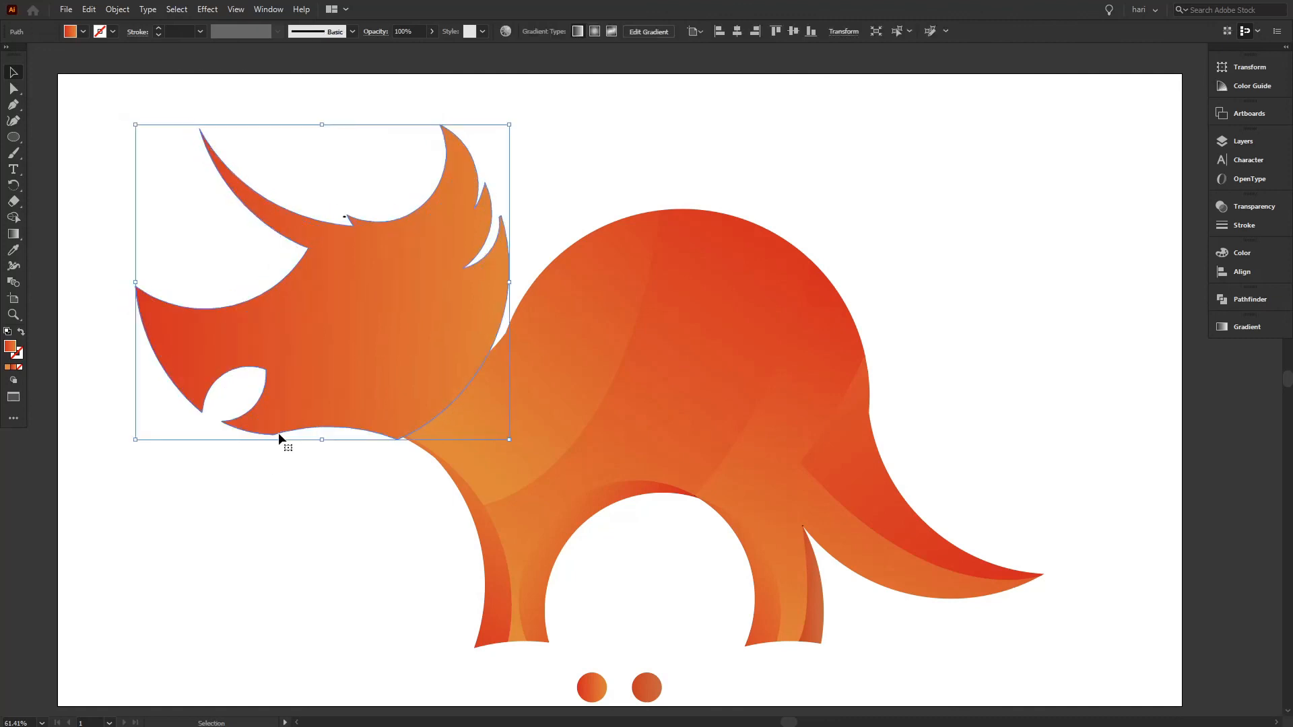
pyautogui.hotkey('ctrl', 'z')
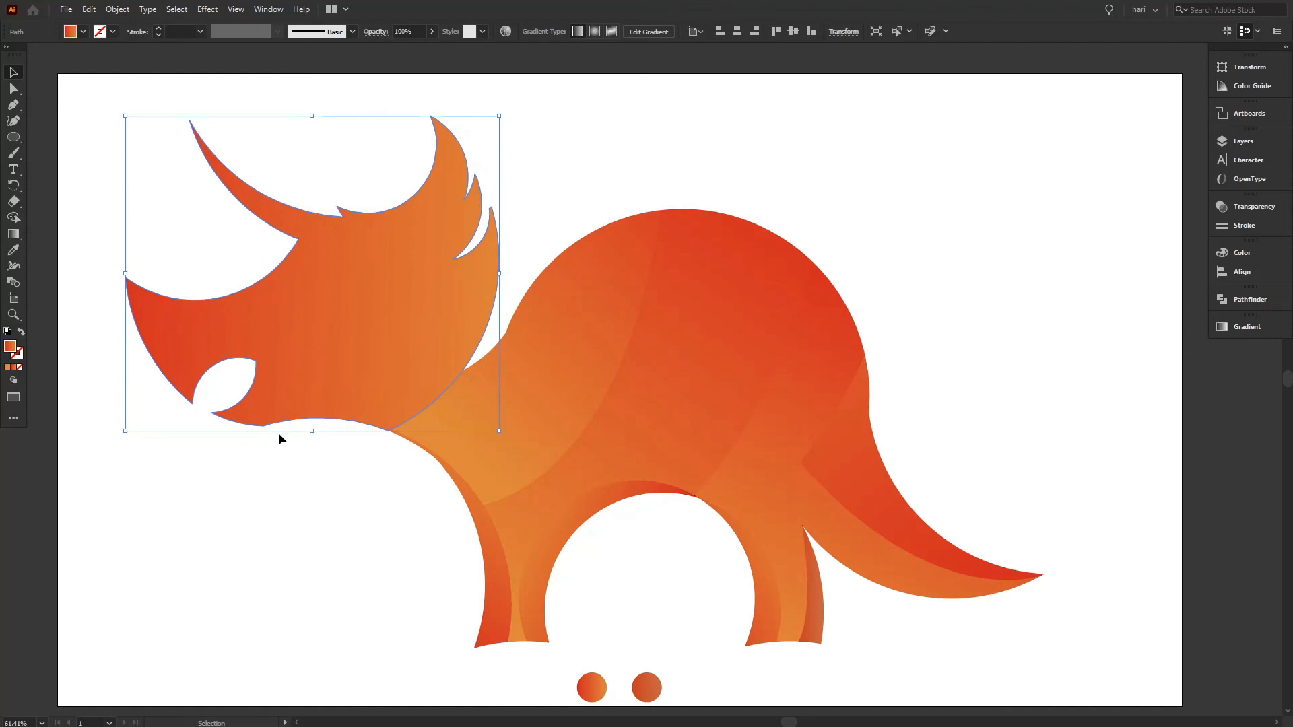
pyautogui.press('Up')
pyautogui.press('Up')
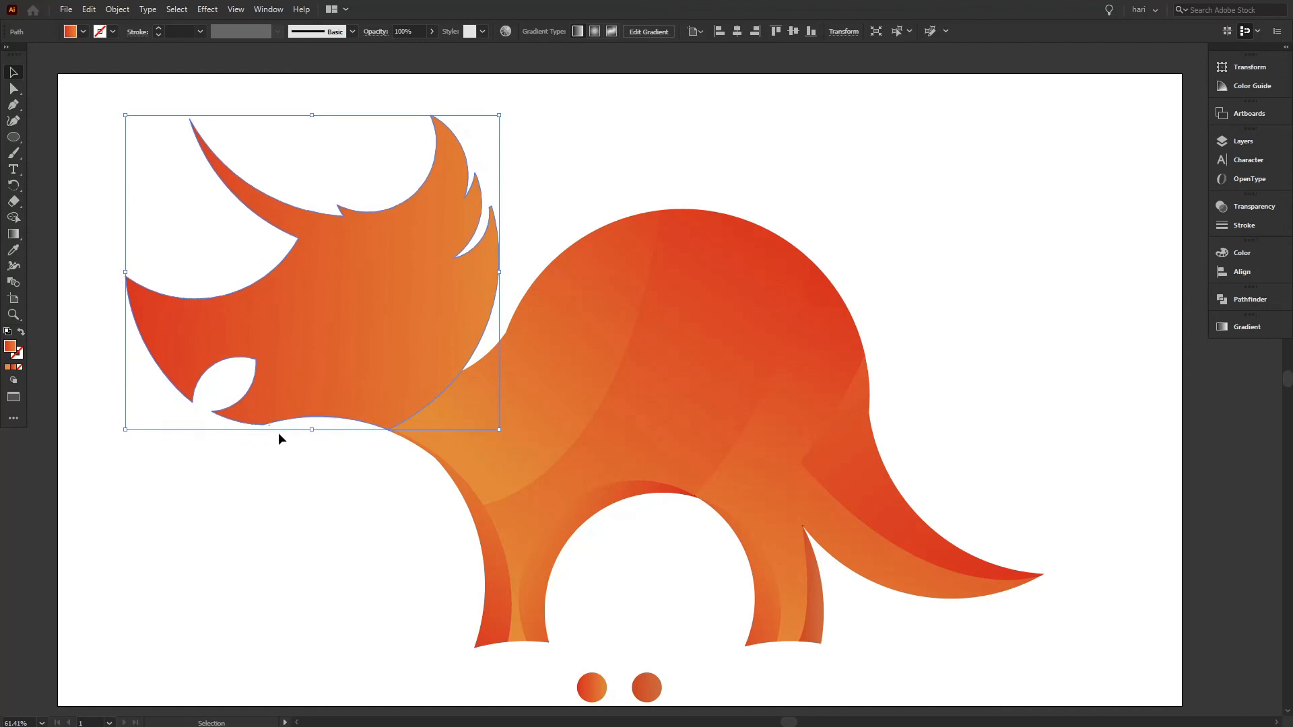
pyautogui.click(302, 574)
pyautogui.click(319, 379)
pyautogui.click(355, 542)
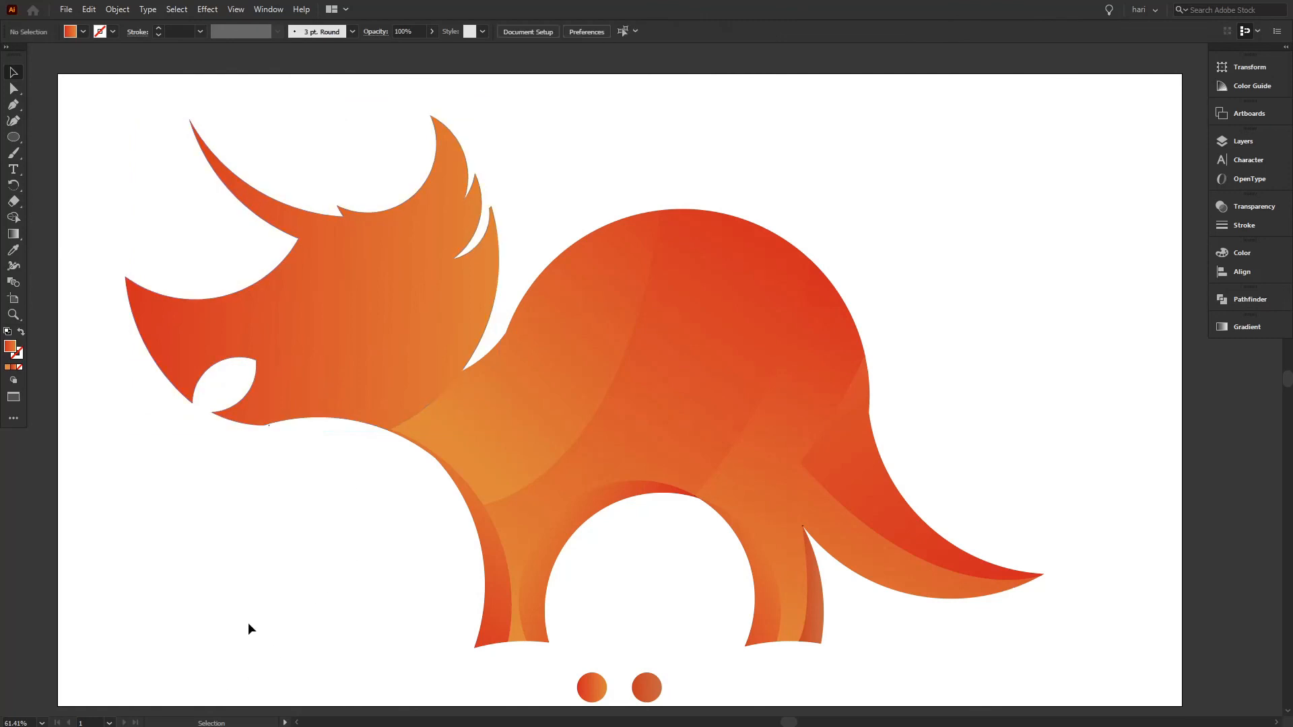
# Switch to full screen mode and review the finished dinosaur logo.
pyautogui.press('f')
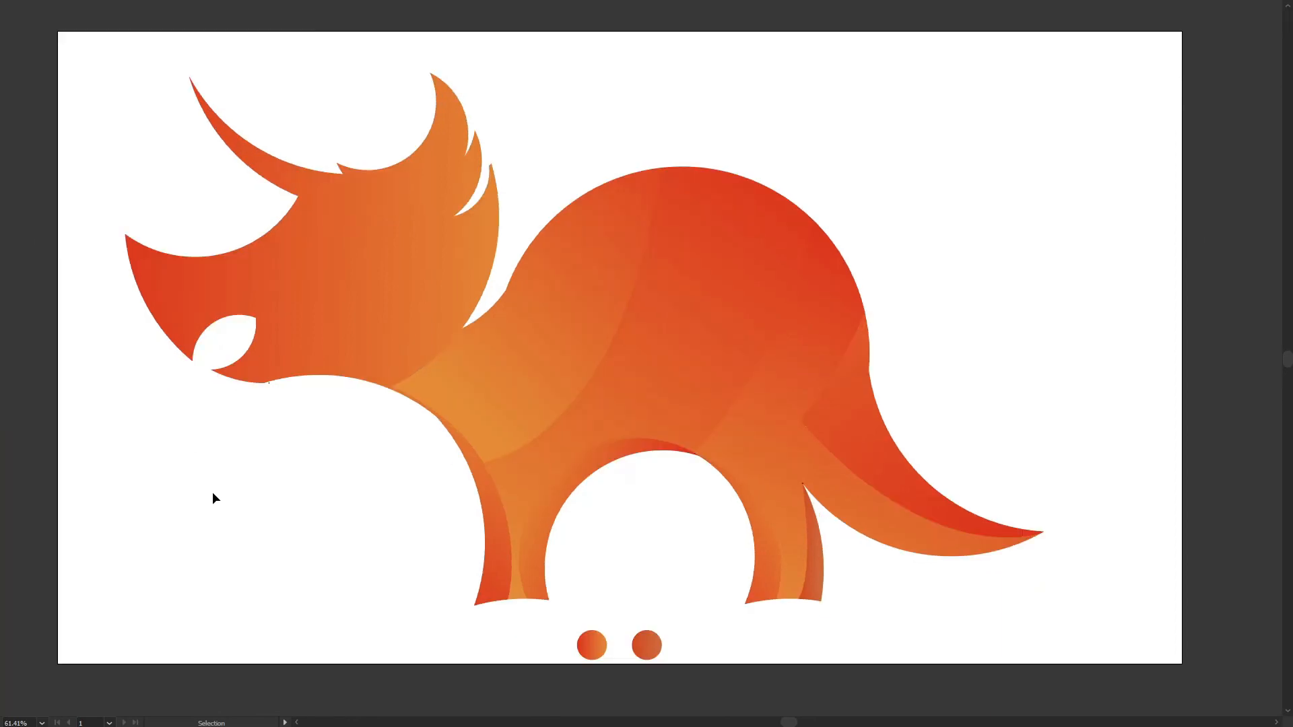
pyautogui.moveTo(1024, 378); pyautogui.dragTo(1033, 392)
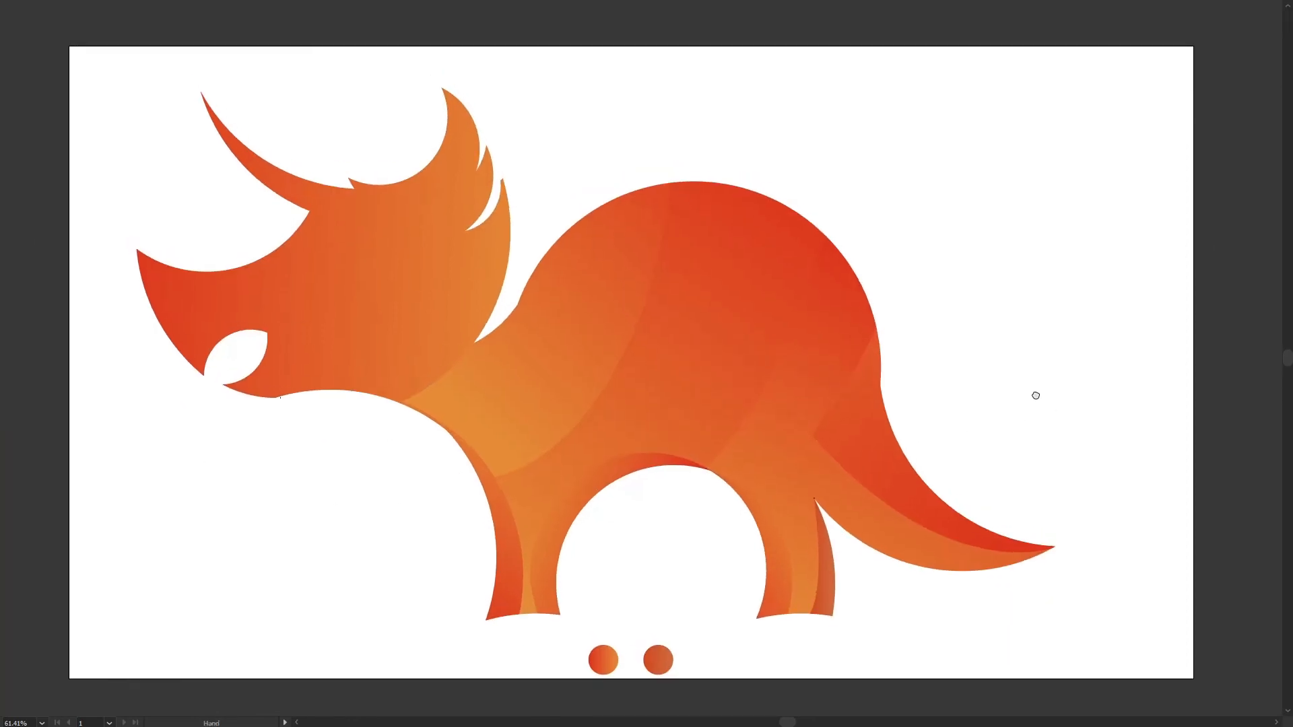